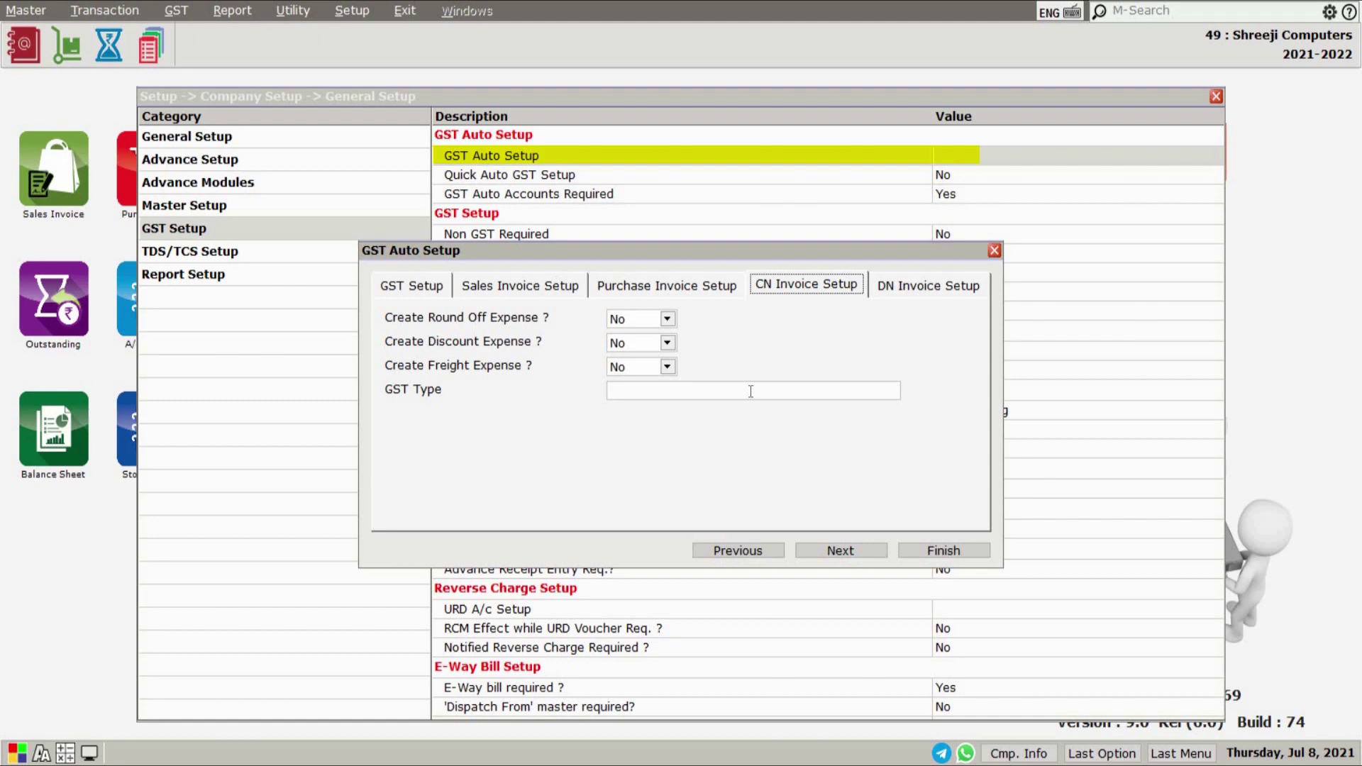
# Set the credit note invoice's GST types to GST and IGST in the GST auto setup.
pyautogui.click(751, 391)
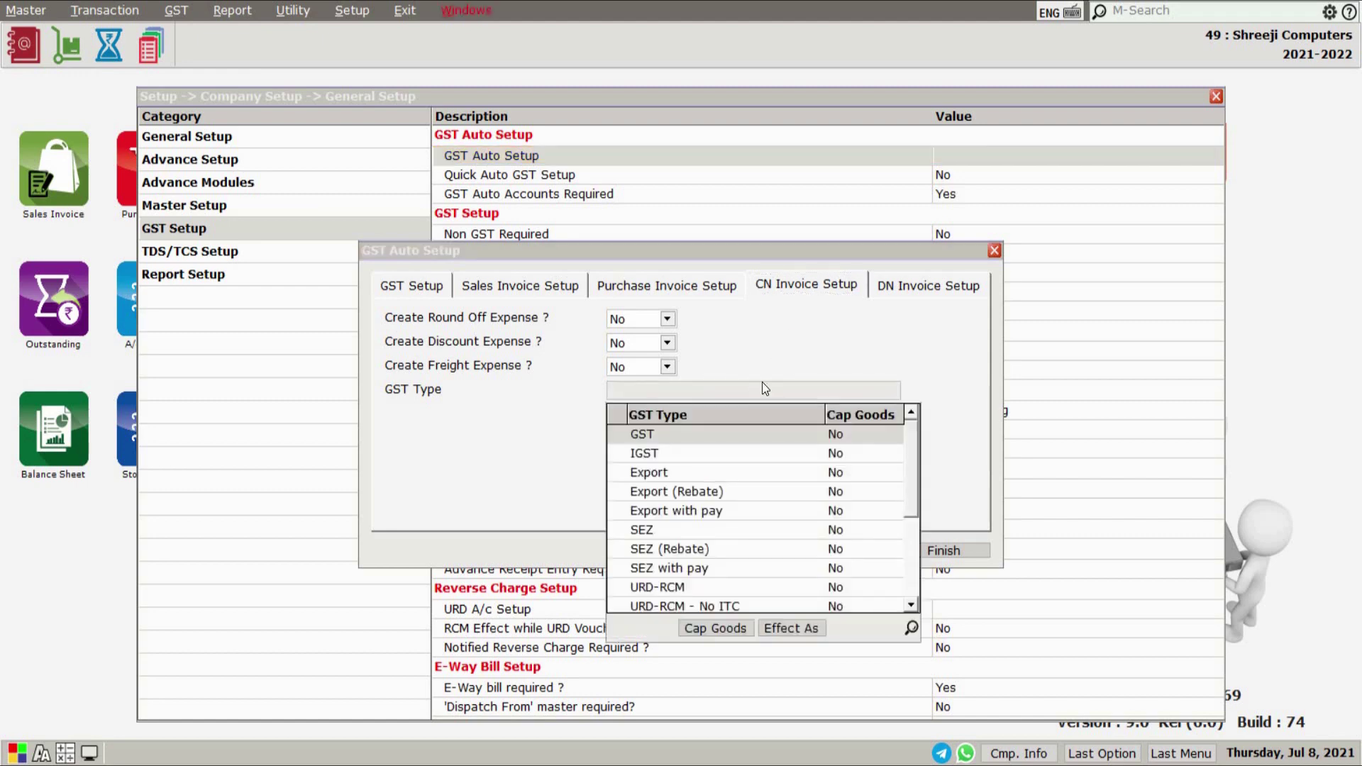
pyautogui.press('space')
pyautogui.press('space')
pyautogui.press('Return')
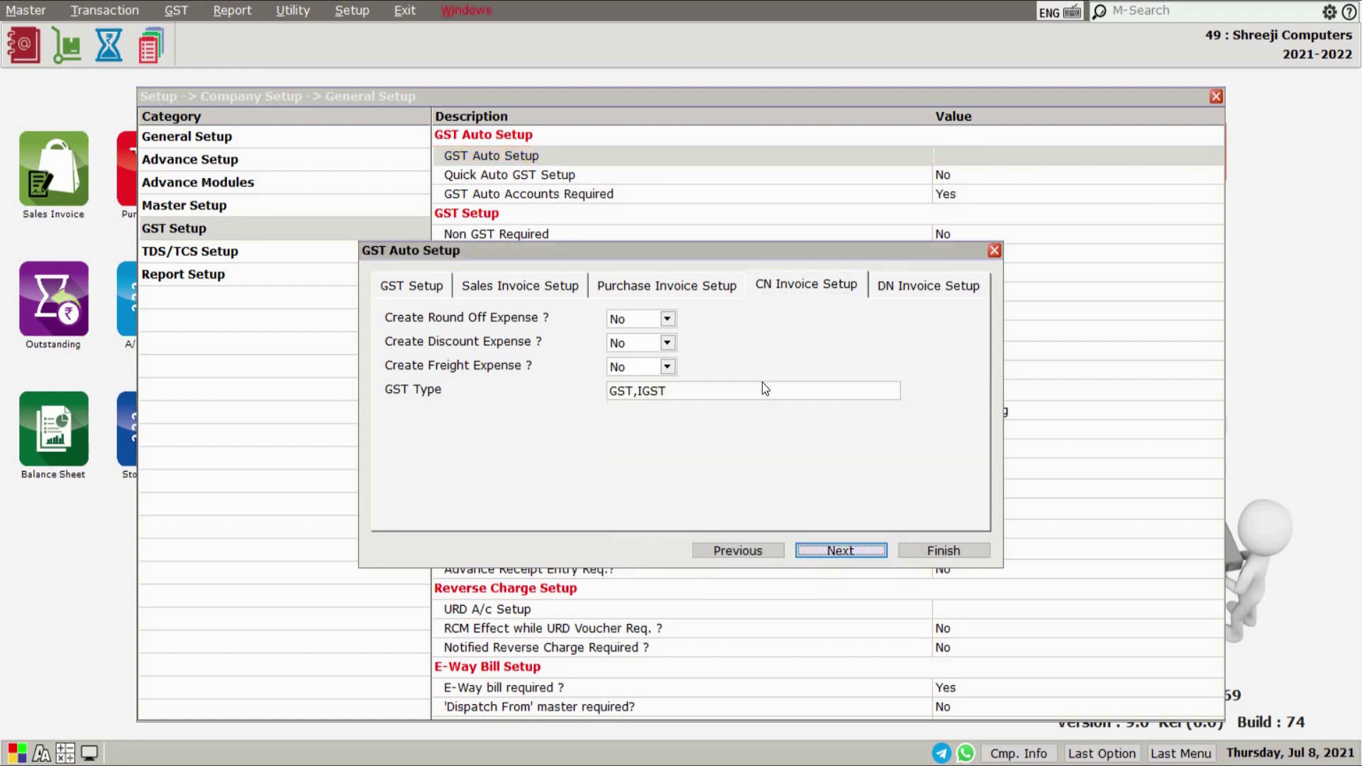
# Set the debit note invoice's GST types to GST and IGST, finish the GST auto setup and return to the main screen.
pyautogui.press('Tab')
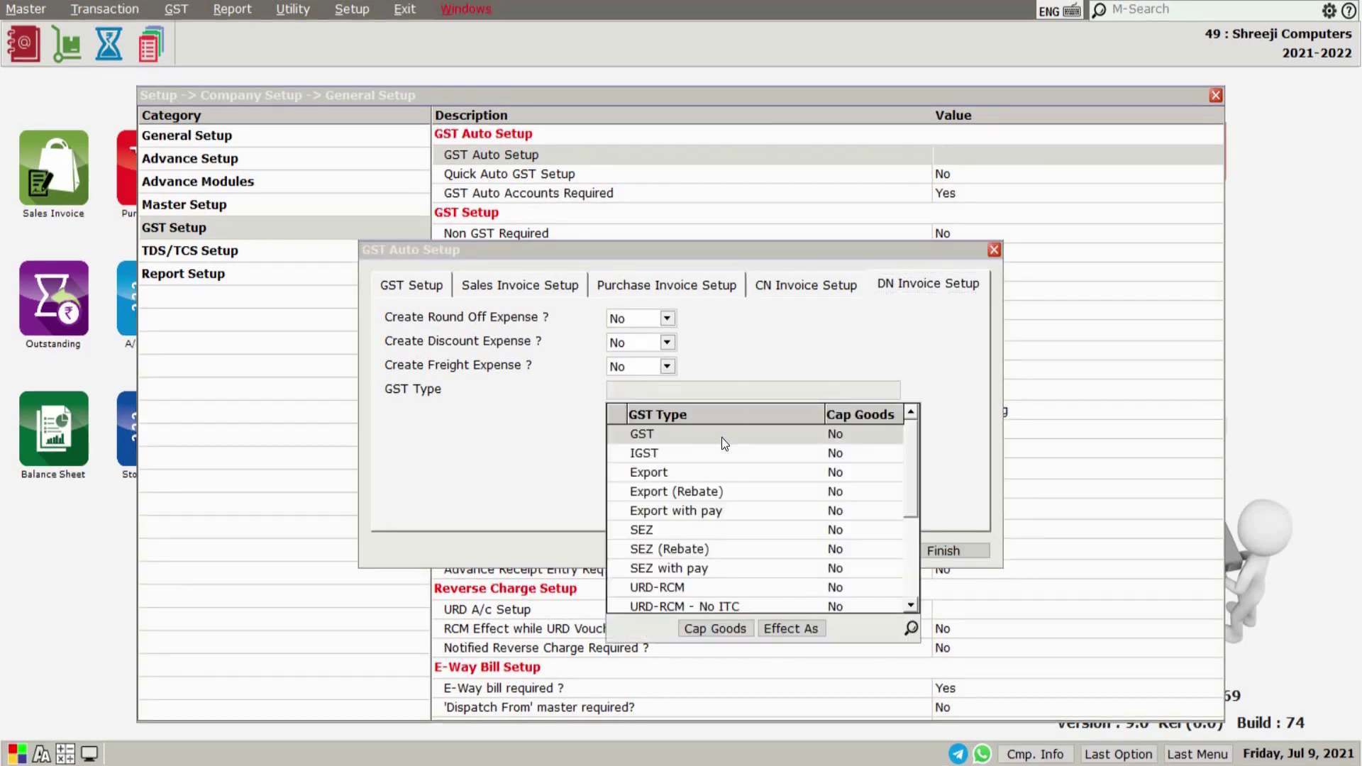
pyautogui.press('c')
pyautogui.press('c')
pyautogui.press('space')
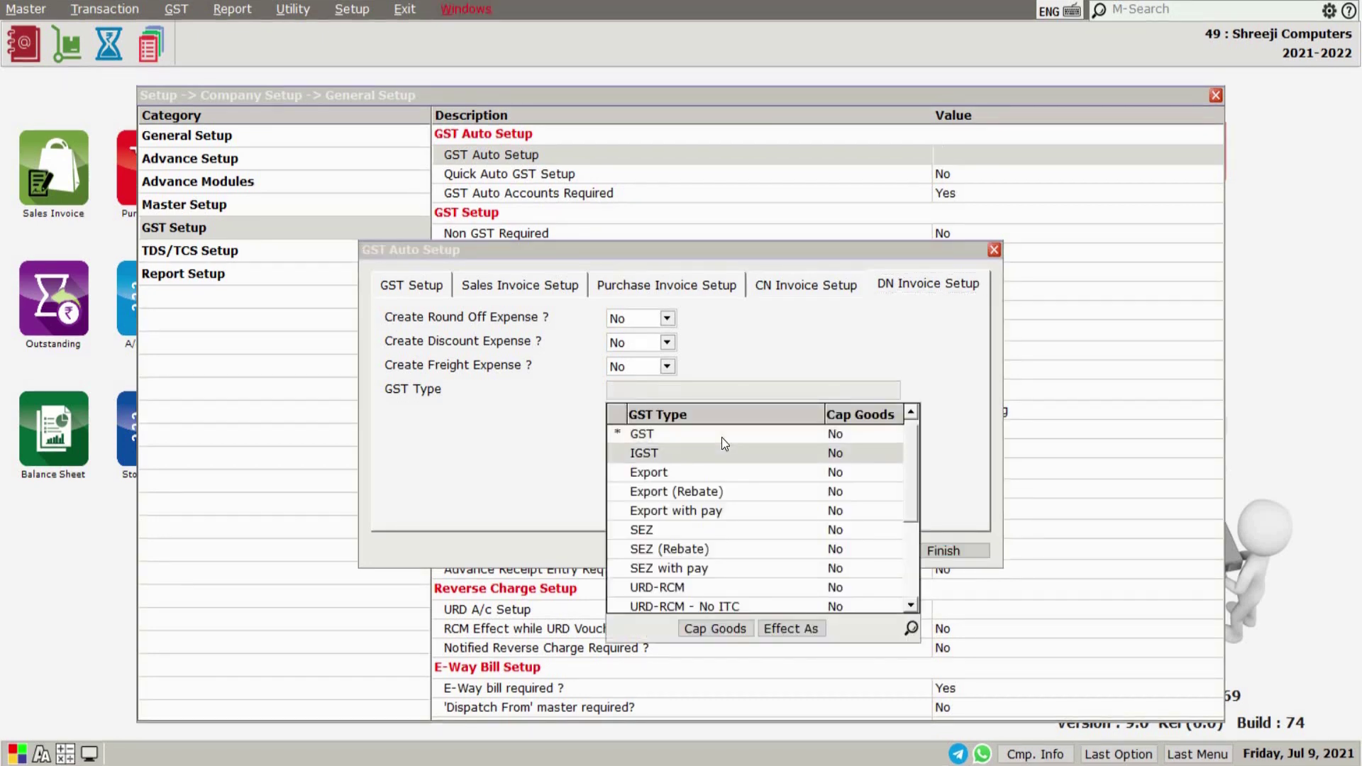
pyautogui.press('space')
pyautogui.press('Return')
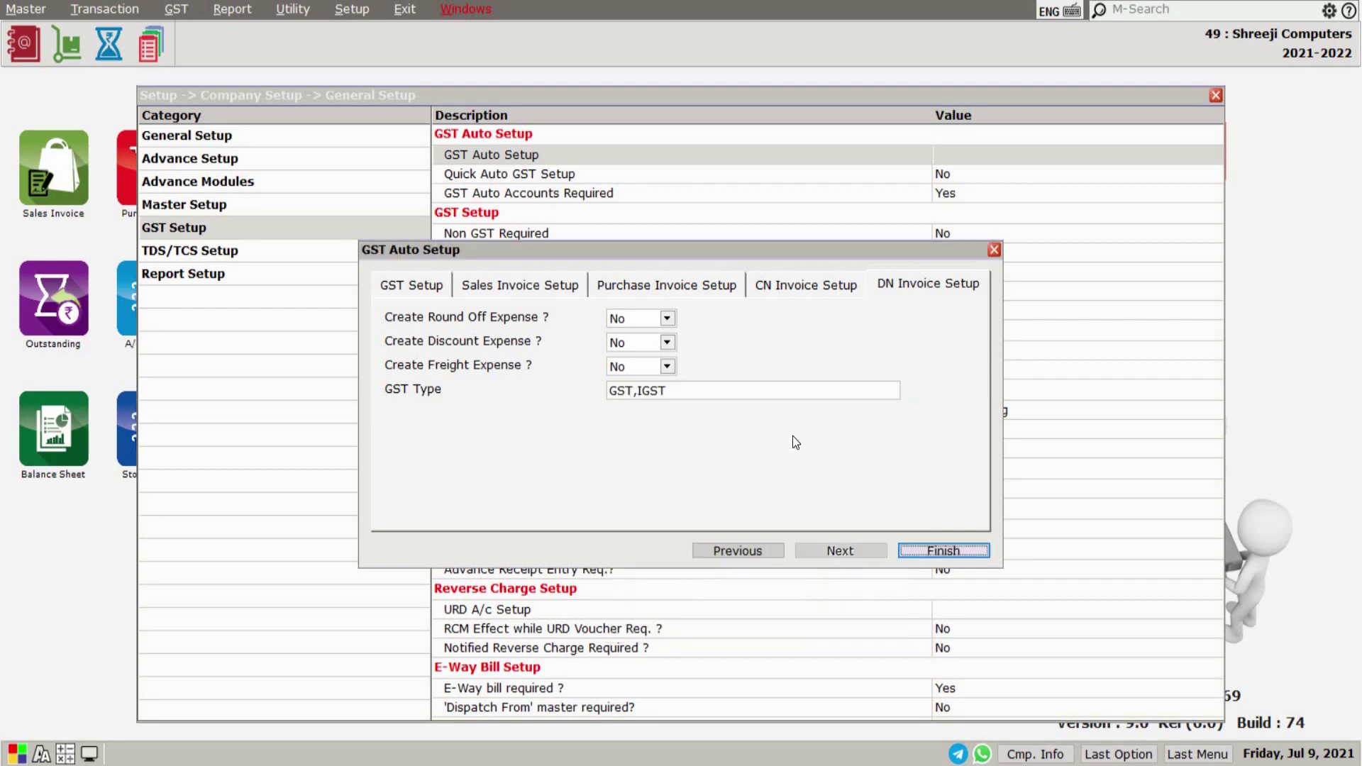
pyautogui.click(939, 551)
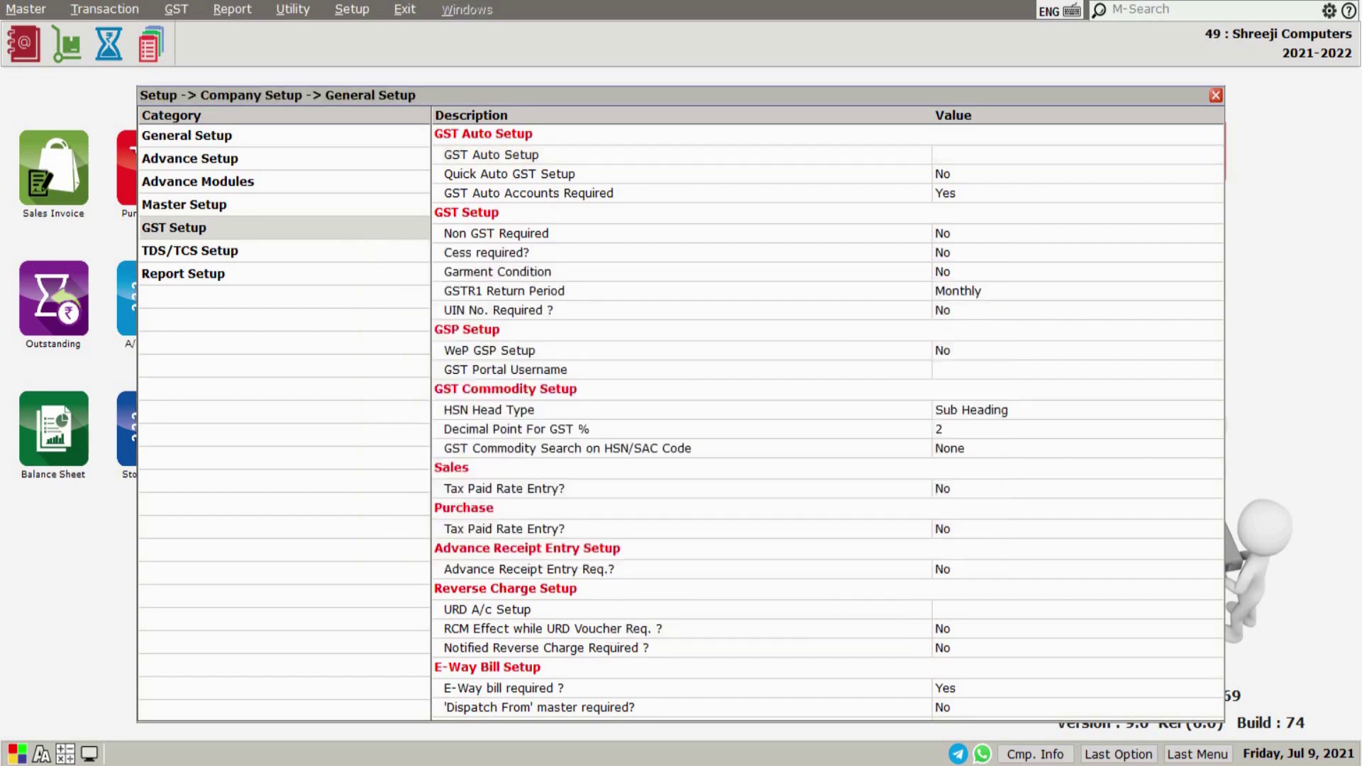
pyautogui.press('Return')
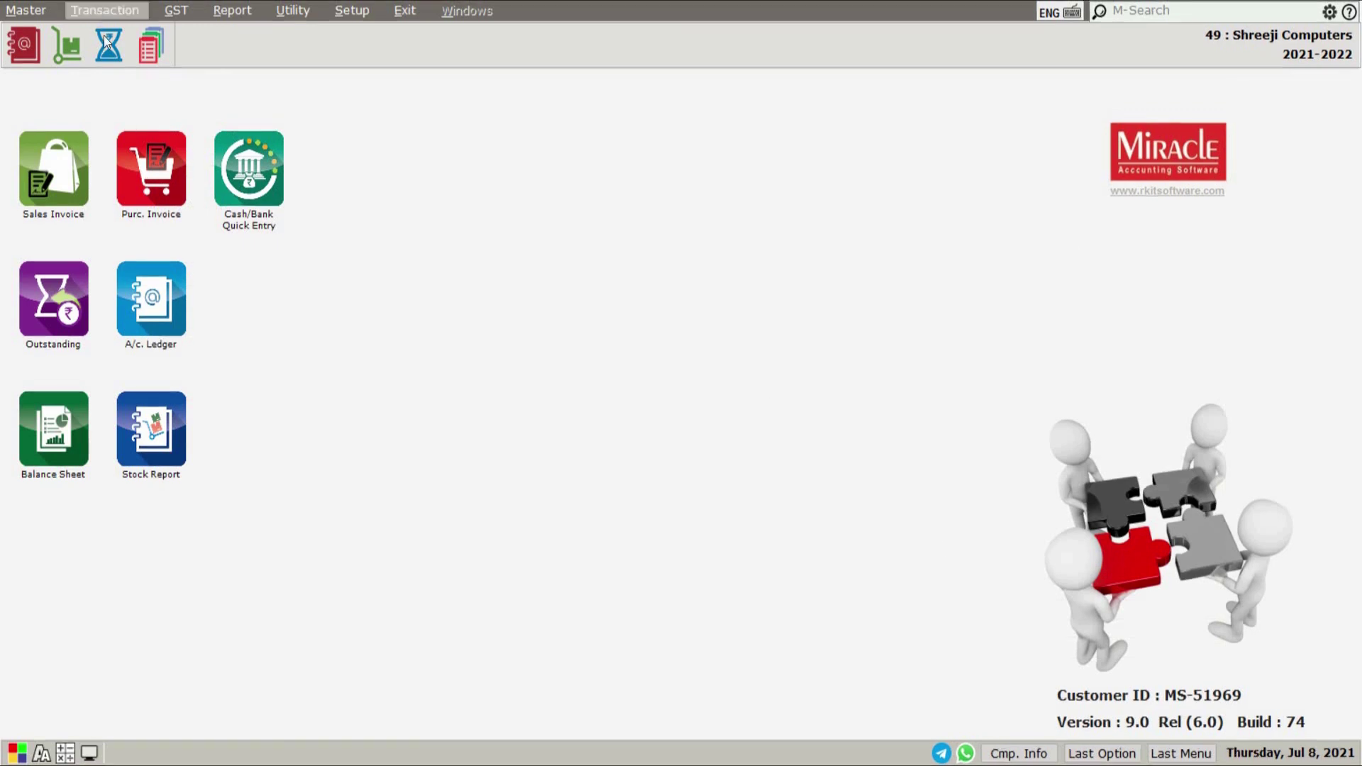
# Look up sales bill GT/1 of CHAMPION EGG. WORKS in the sales invoice list and examine its products.
pyautogui.click(105, 11)
pyautogui.moveTo(149, 171)
pyautogui.click(266, 169)
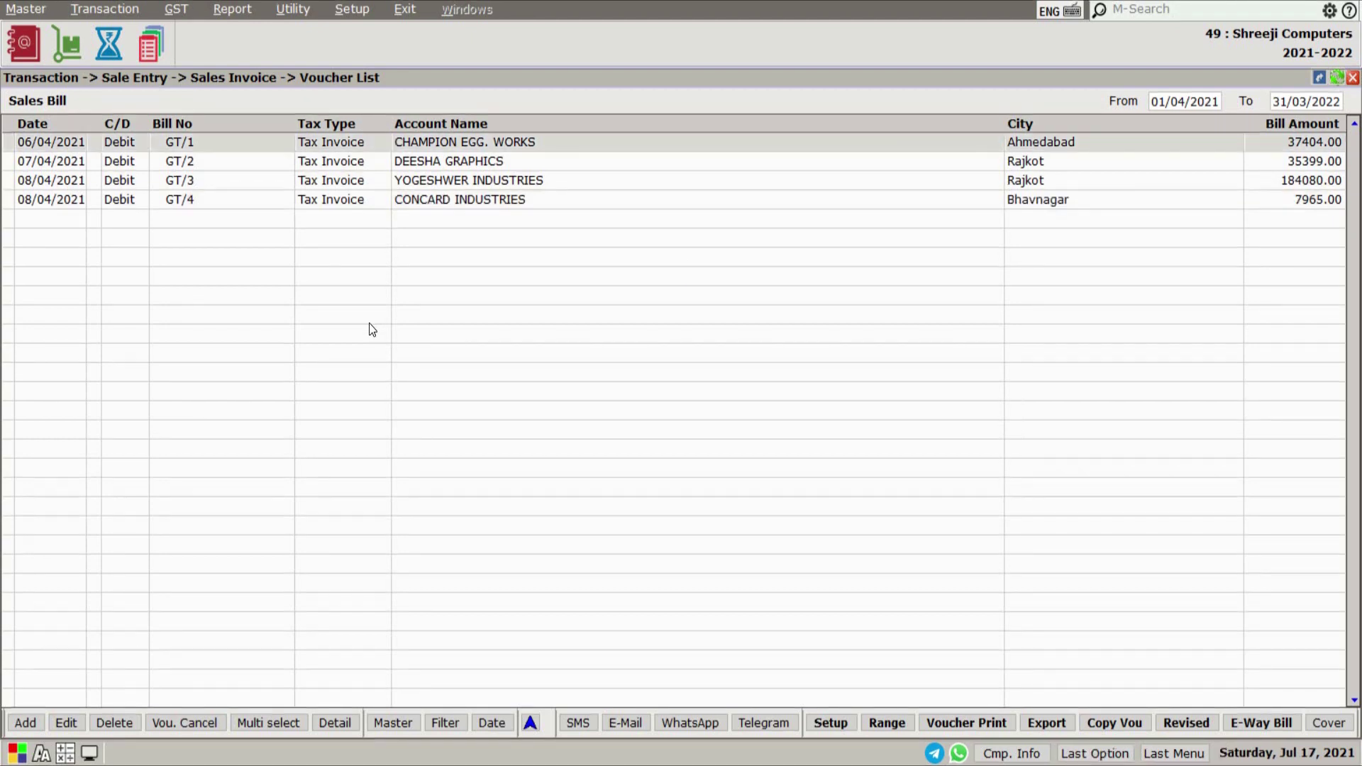
pyautogui.doubleClick(534, 142)
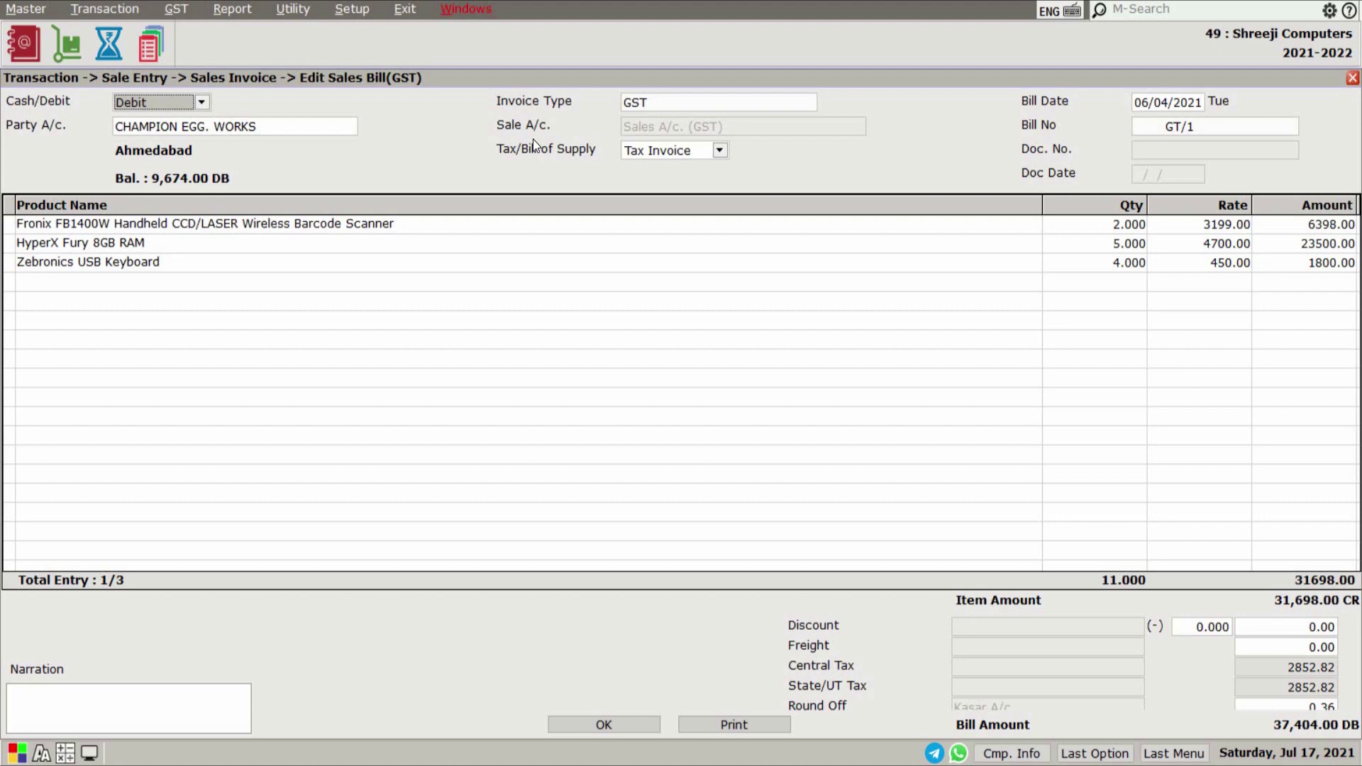
pyautogui.press('Escape')
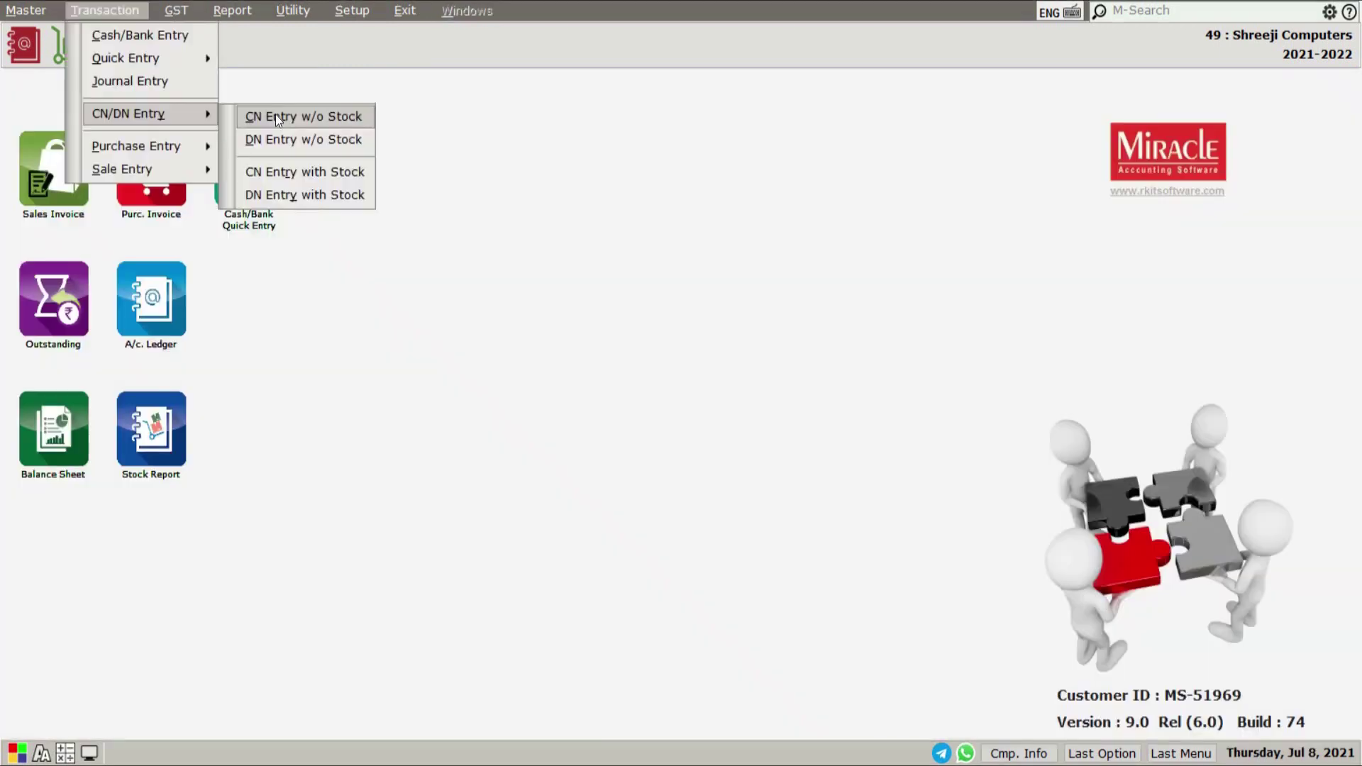
# Start a new credit note with stock as Debit for the party CHAMPION EGG. WORKS.
pyautogui.click(301, 172)
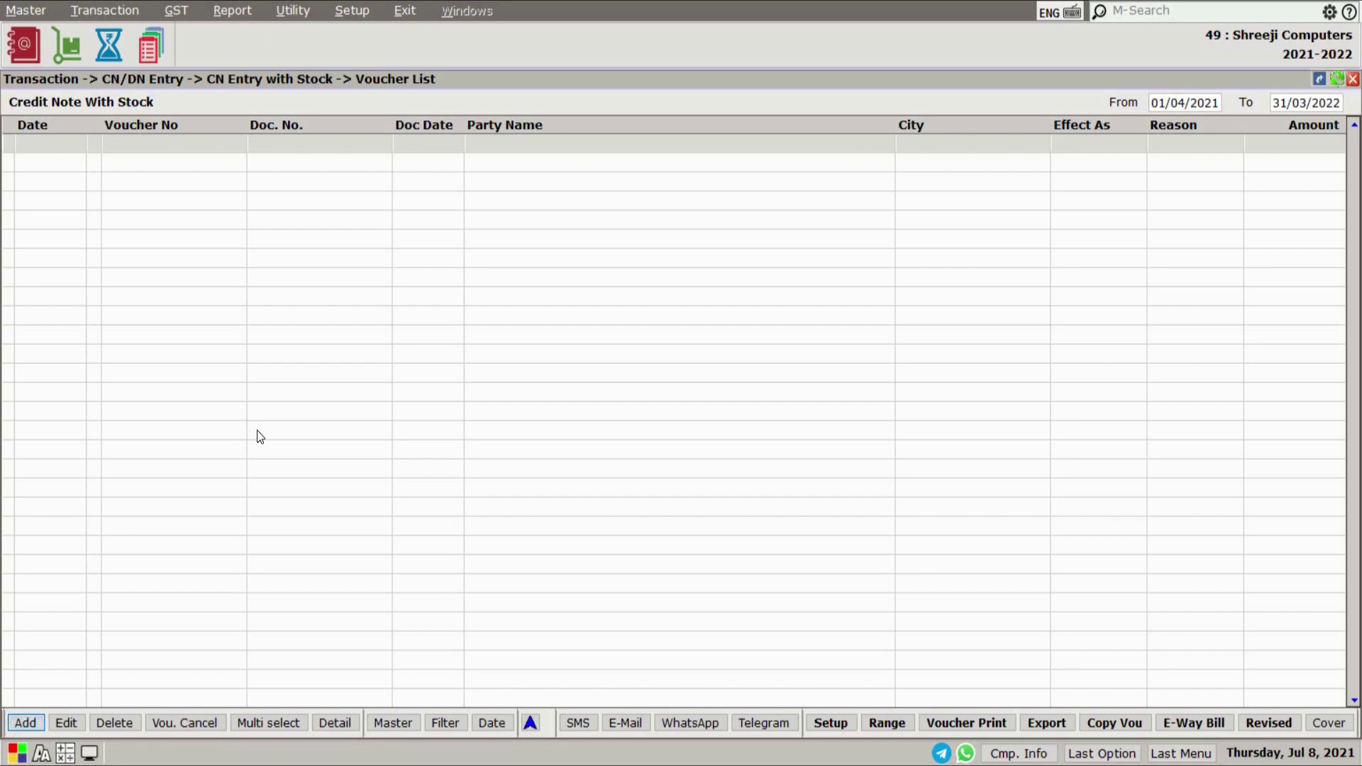
pyautogui.press('Return')
pyautogui.press('Return')
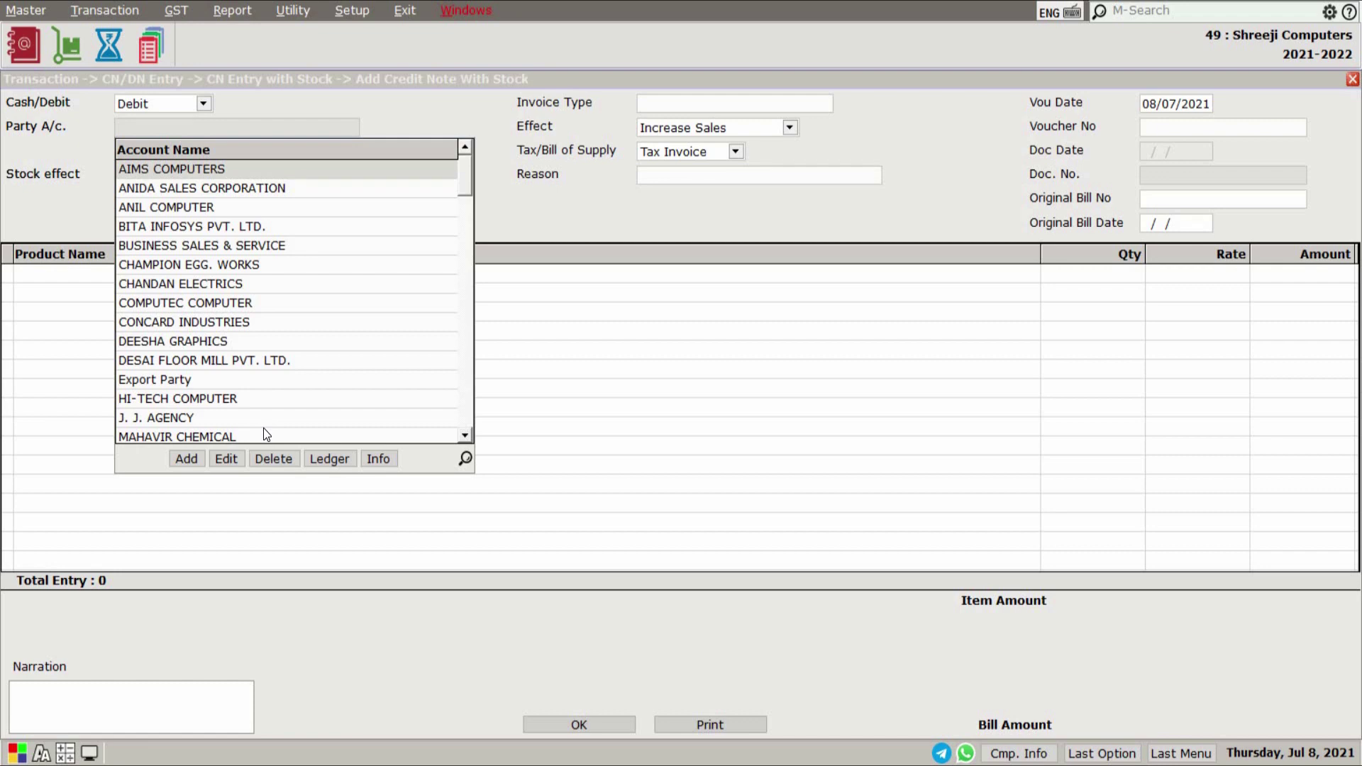
pyautogui.write('c')
pyautogui.press('BackSpace')
pyautogui.write('ch')
pyautogui.press('Return')
pyautogui.press('Return')
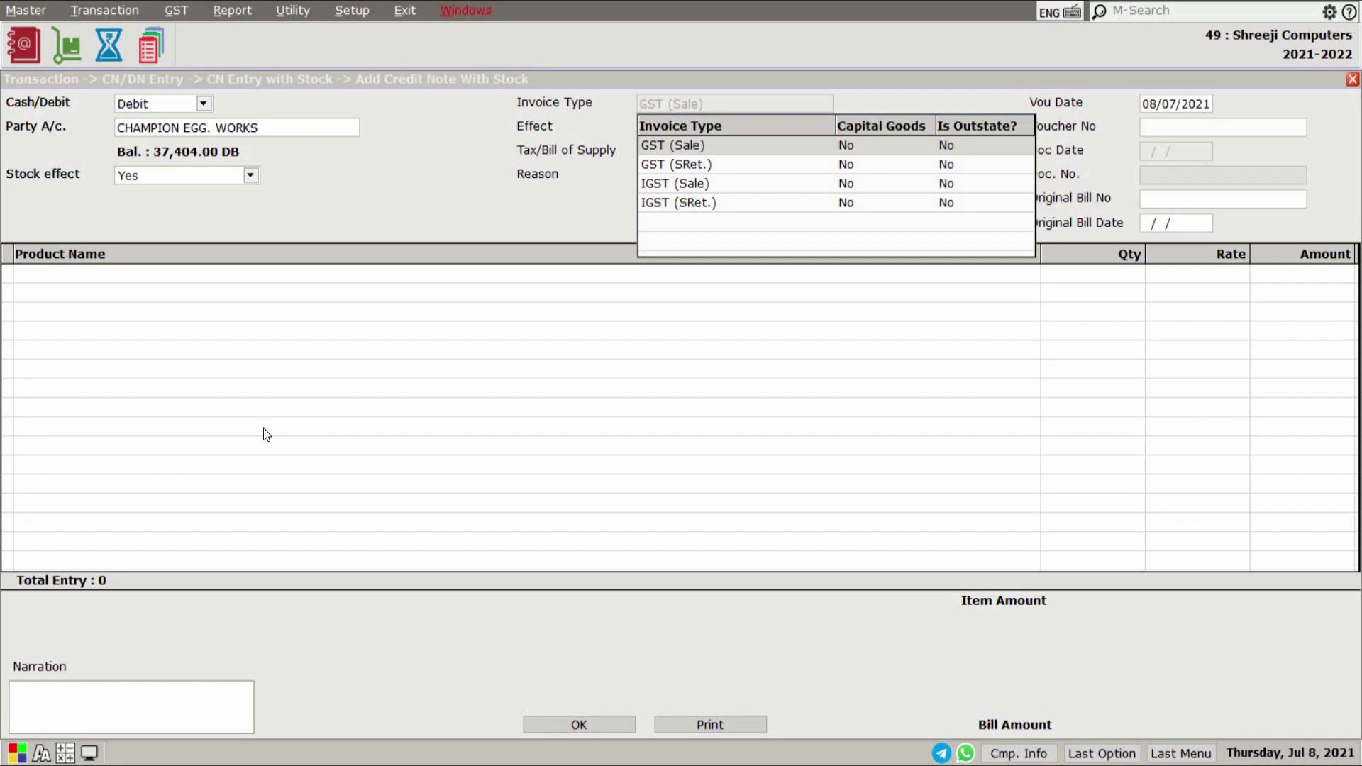
# Set the credit note's invoice type to GST (Sale), effect to Decrease Sales, supply to Tax Invoice and reason to 01-Sales Return.
pyautogui.press('Return')
pyautogui.press('Down')
pyautogui.press('Down')
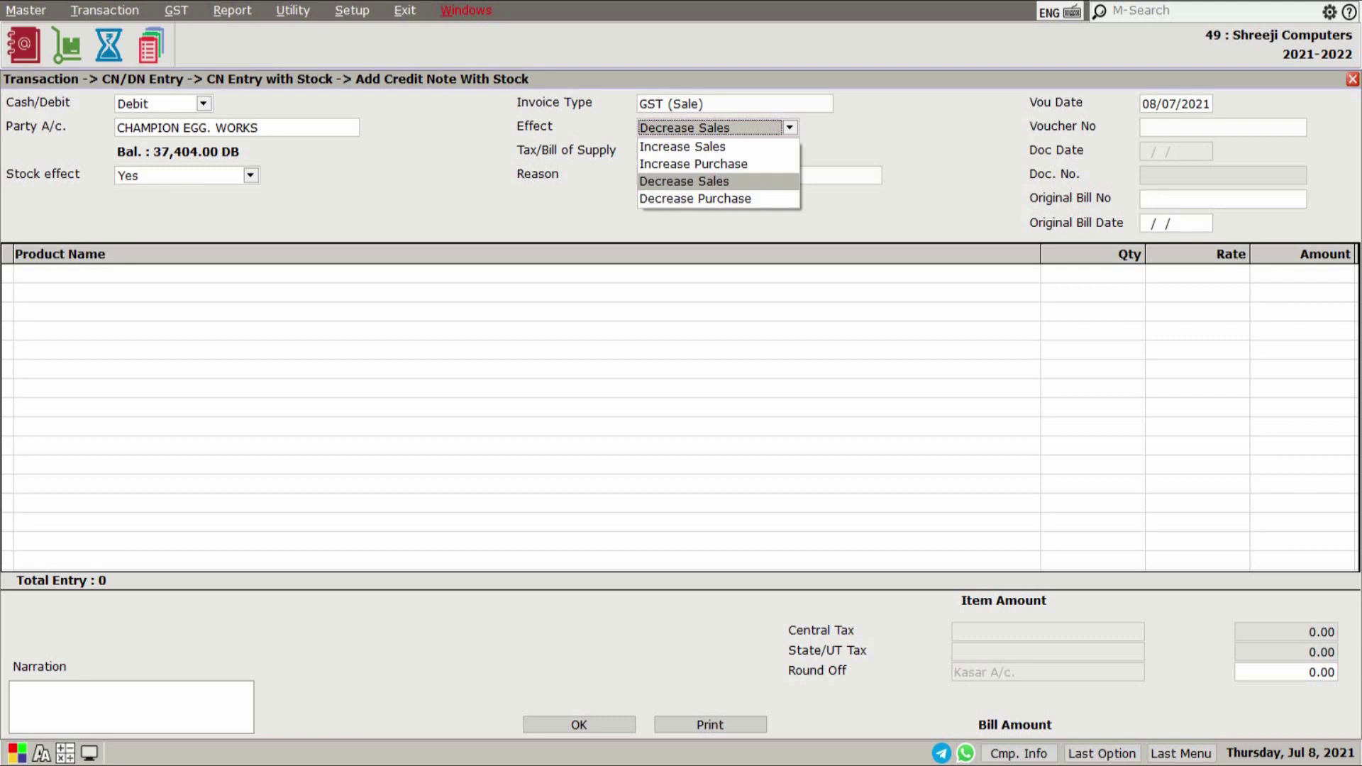
pyautogui.press('Return')
pyautogui.press('Return')
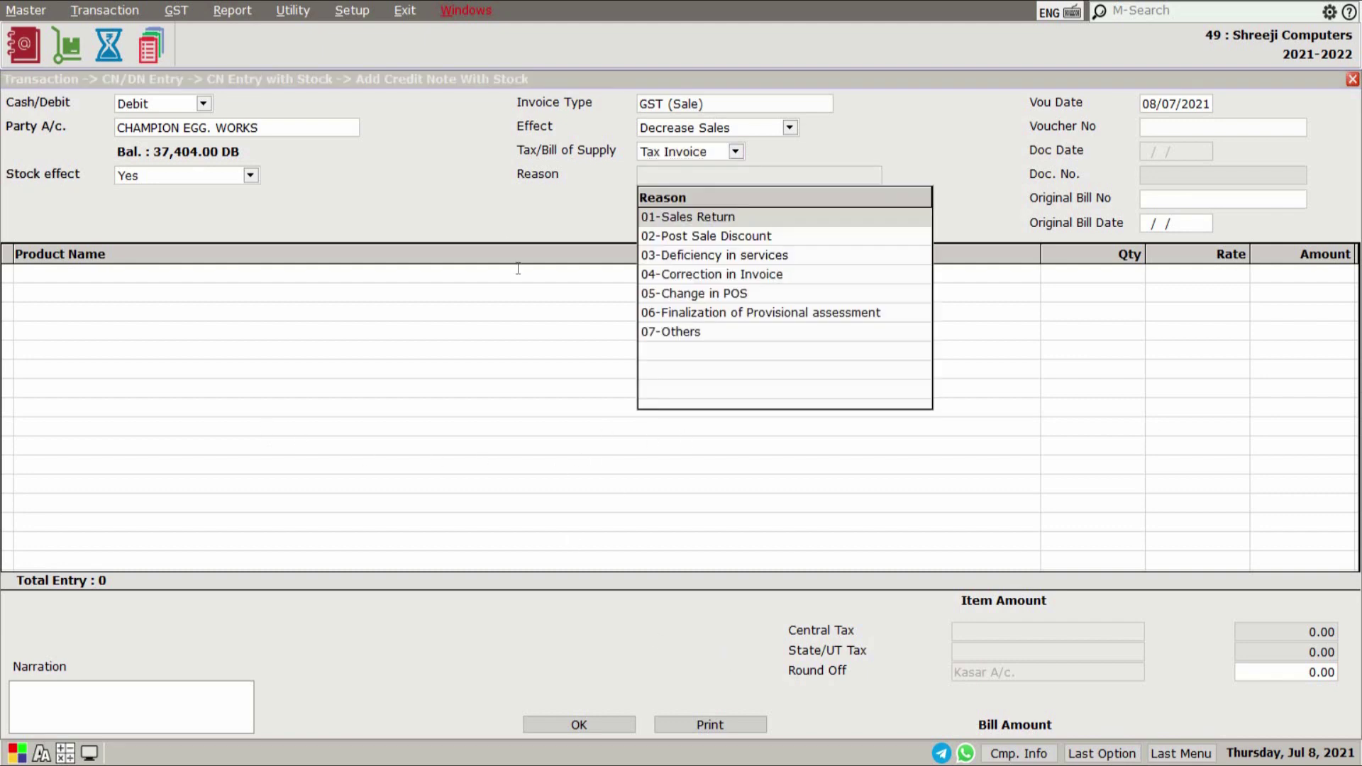
pyautogui.press('Return')
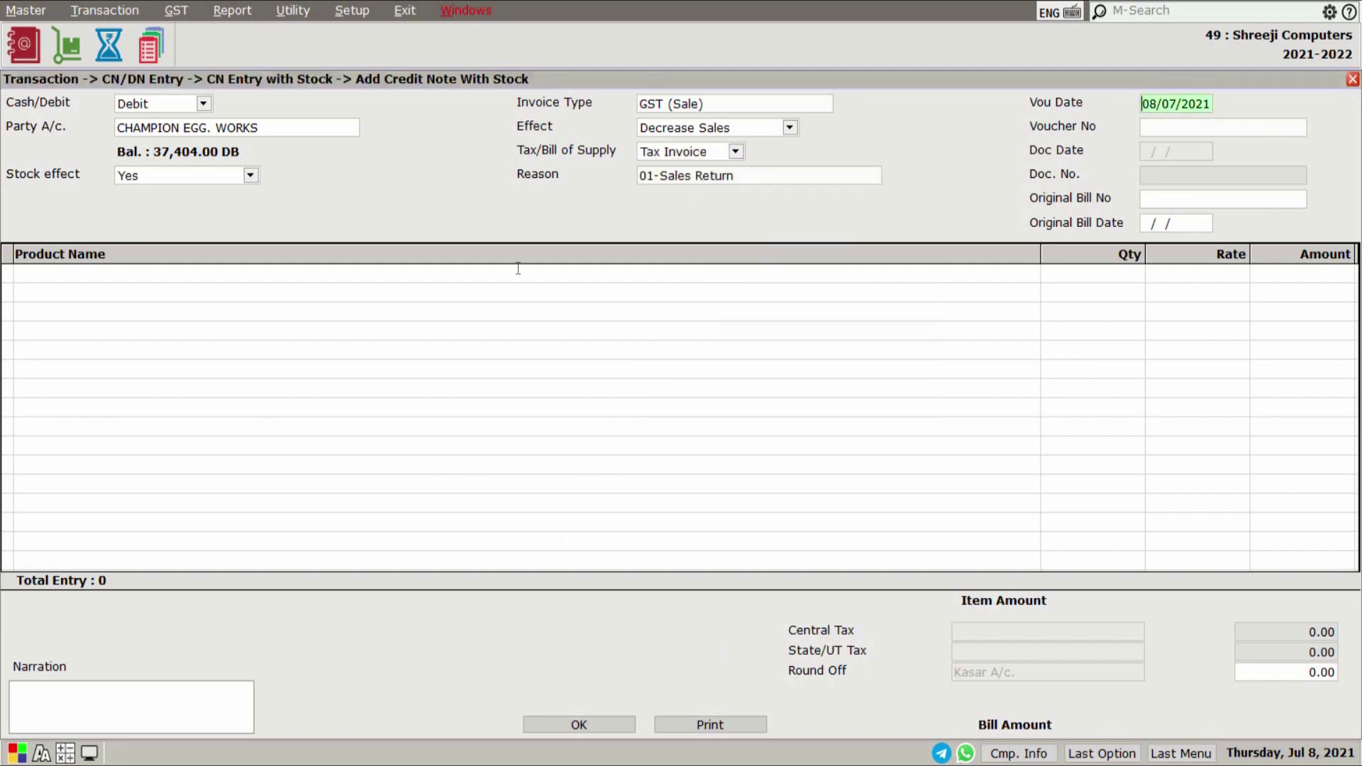
# Accept the voucher date, use the CN/ voucher prefix, enter original bill gt/1 dated 06/04/2021, and keep Stock effect at Yes.
pyautogui.press('Return')
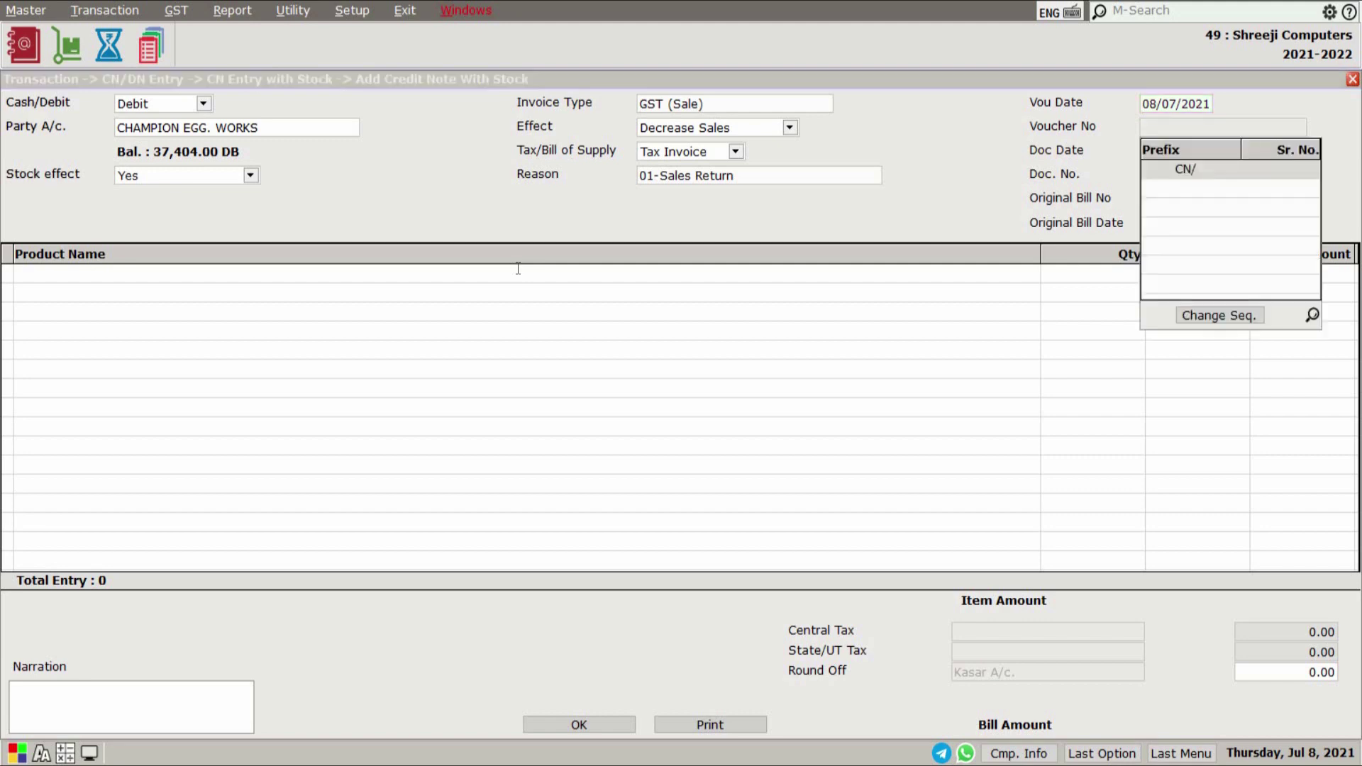
pyautogui.press('Return')
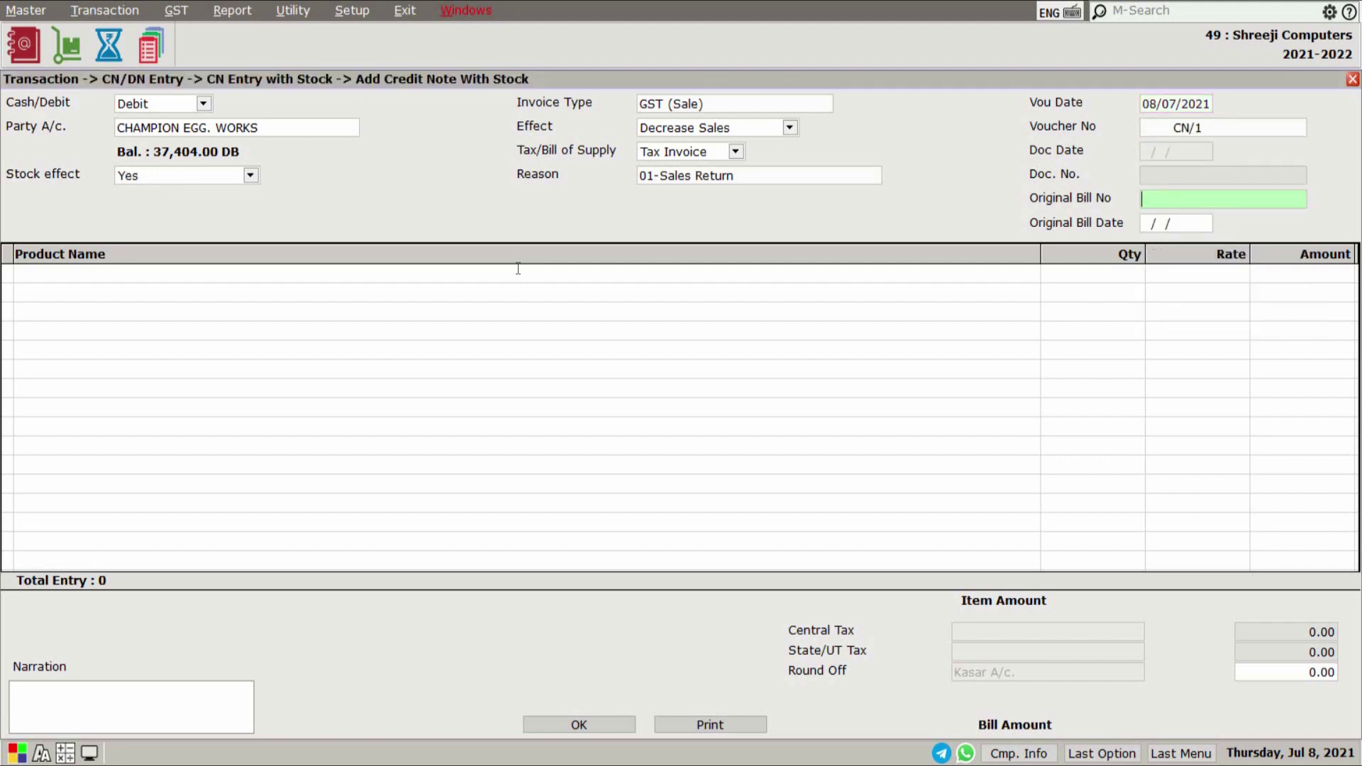
pyautogui.write('gt/1')
pyautogui.press('Return')
pyautogui.write('06/')
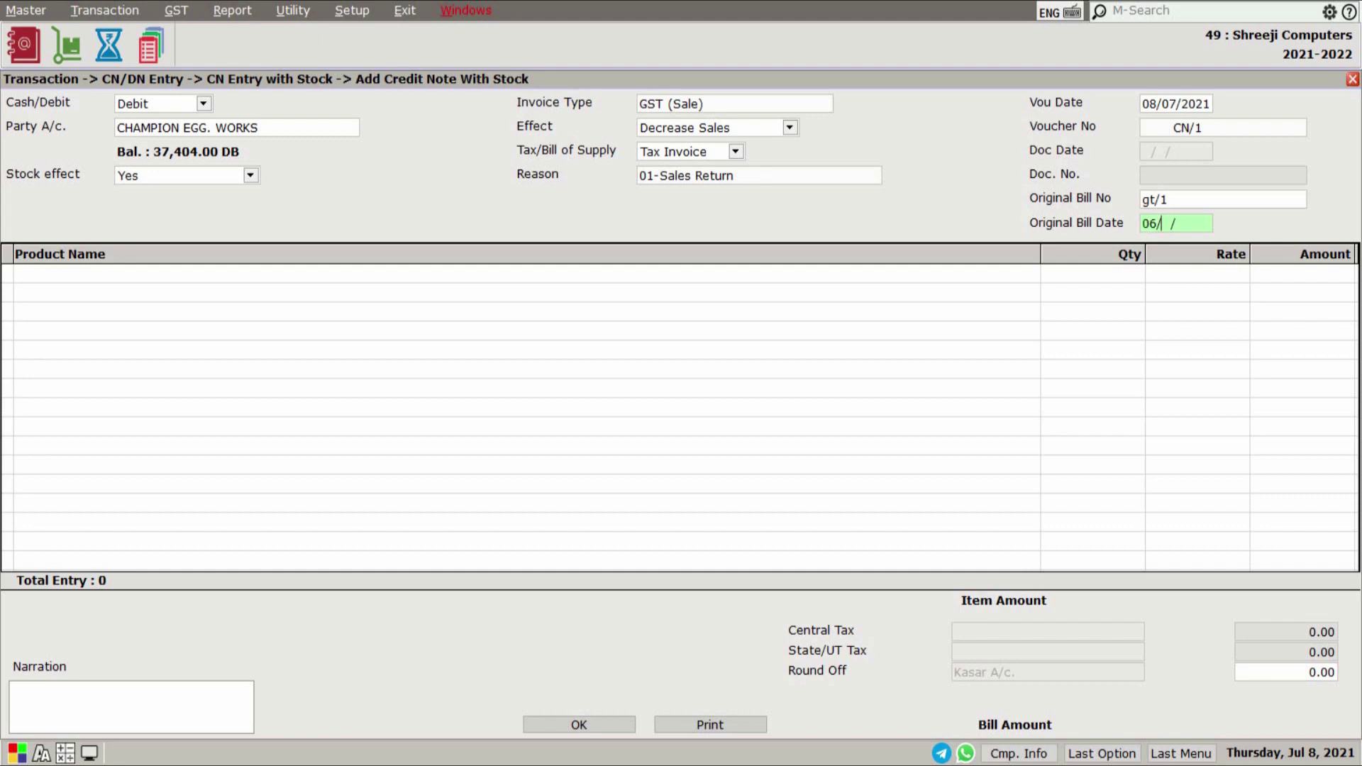
pyautogui.write('04')
pyautogui.press('Return')
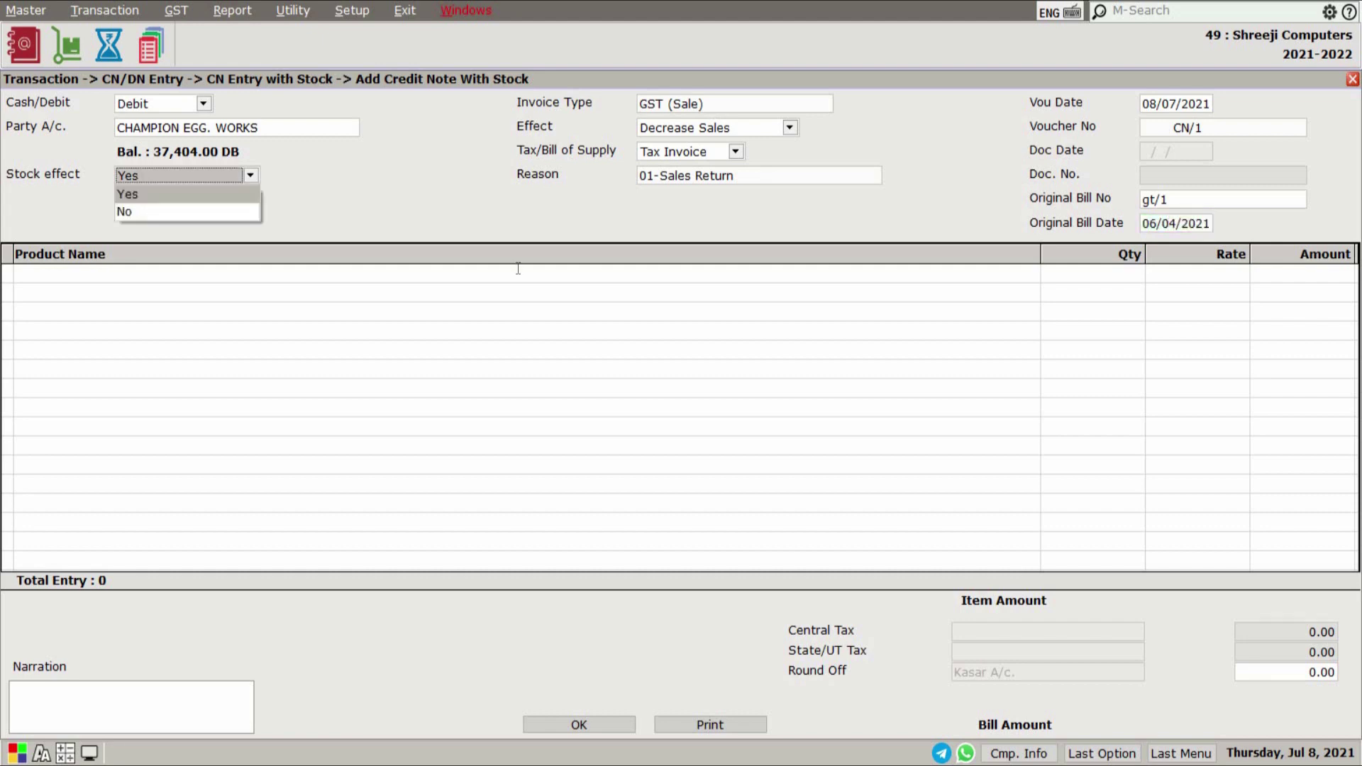
pyautogui.press('Return')
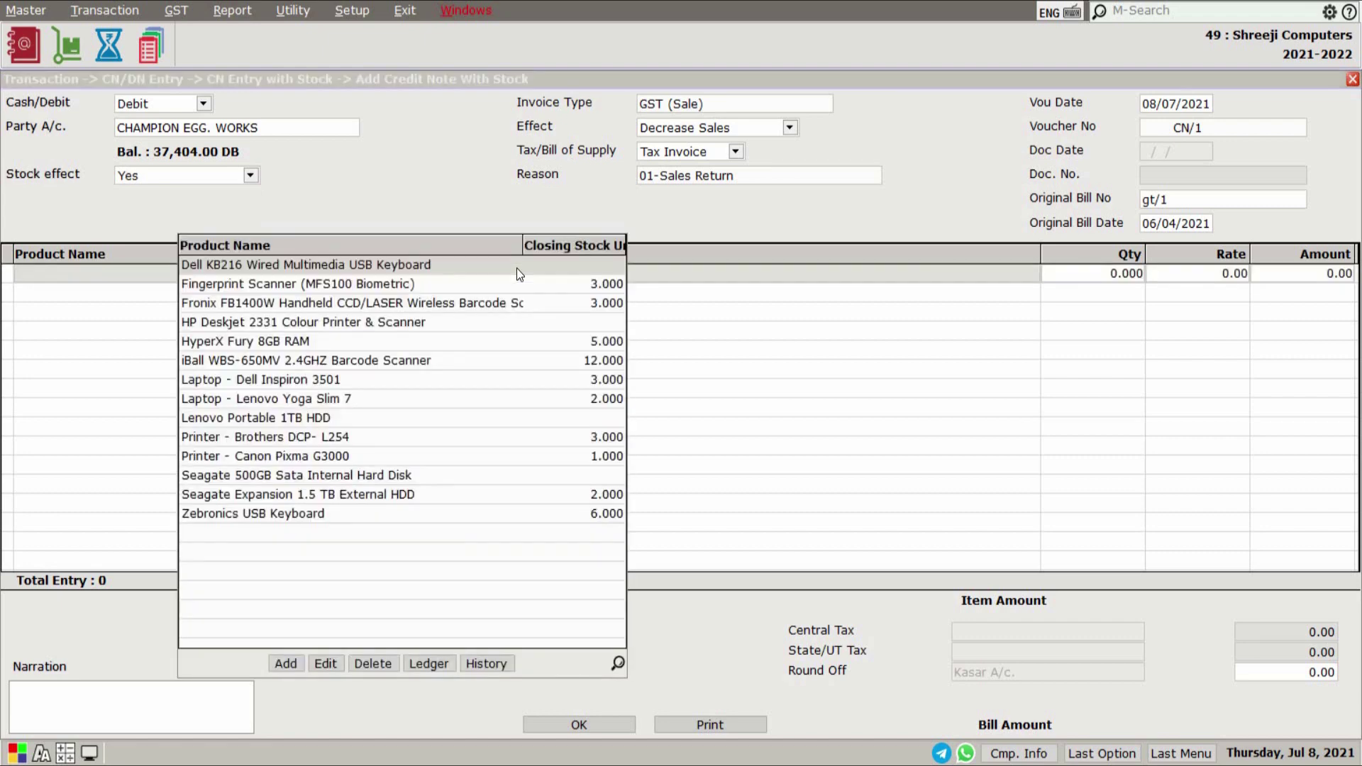
# Add HyperX Fury 8GB RAM to the credit note with quantity 5, accept its rate and taxes, and save the note.
pyautogui.press('Down')
pyautogui.press('Down')
pyautogui.press('Down')
pyautogui.press('Down')
pyautogui.press('Return')
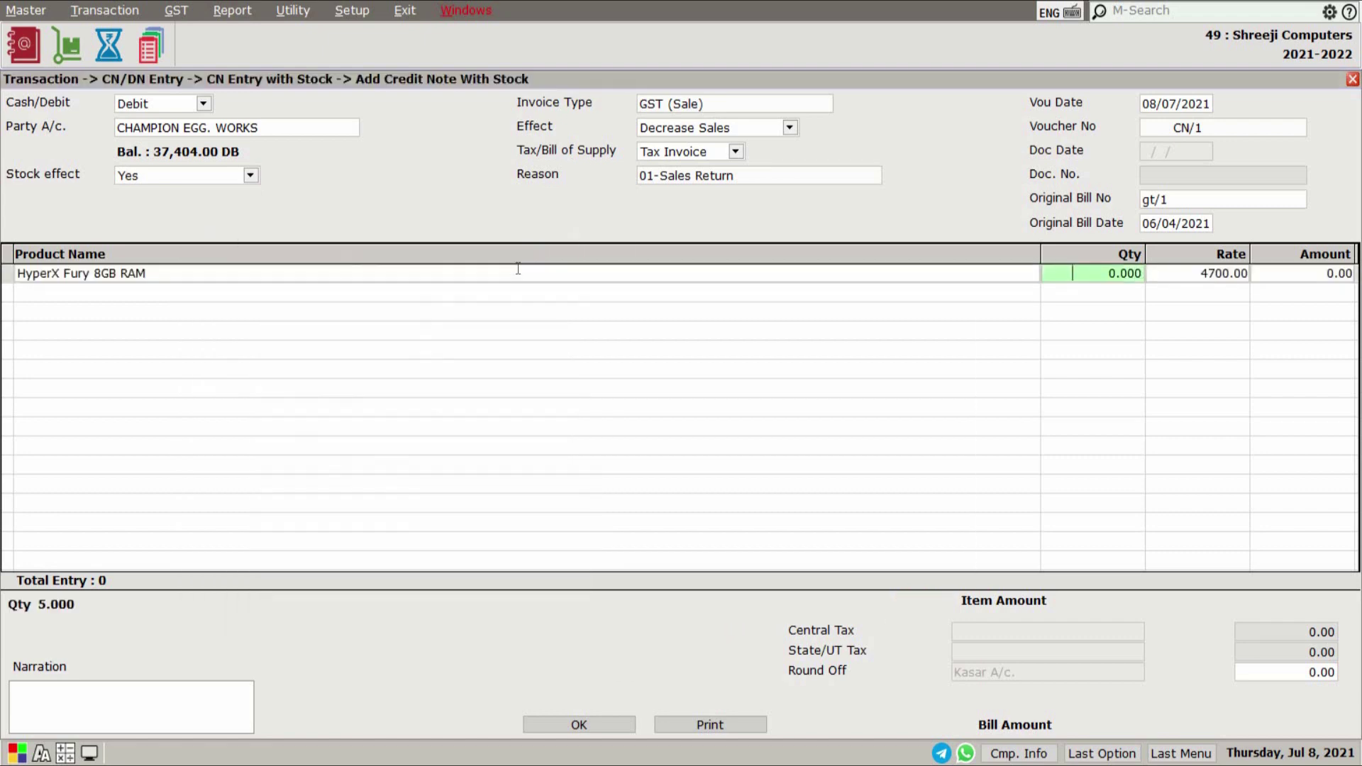
pyautogui.write('5')
pyautogui.press('Return')
pyautogui.press('Return')
pyautogui.press('Return')
pyautogui.press('Return')
pyautogui.press('Return')
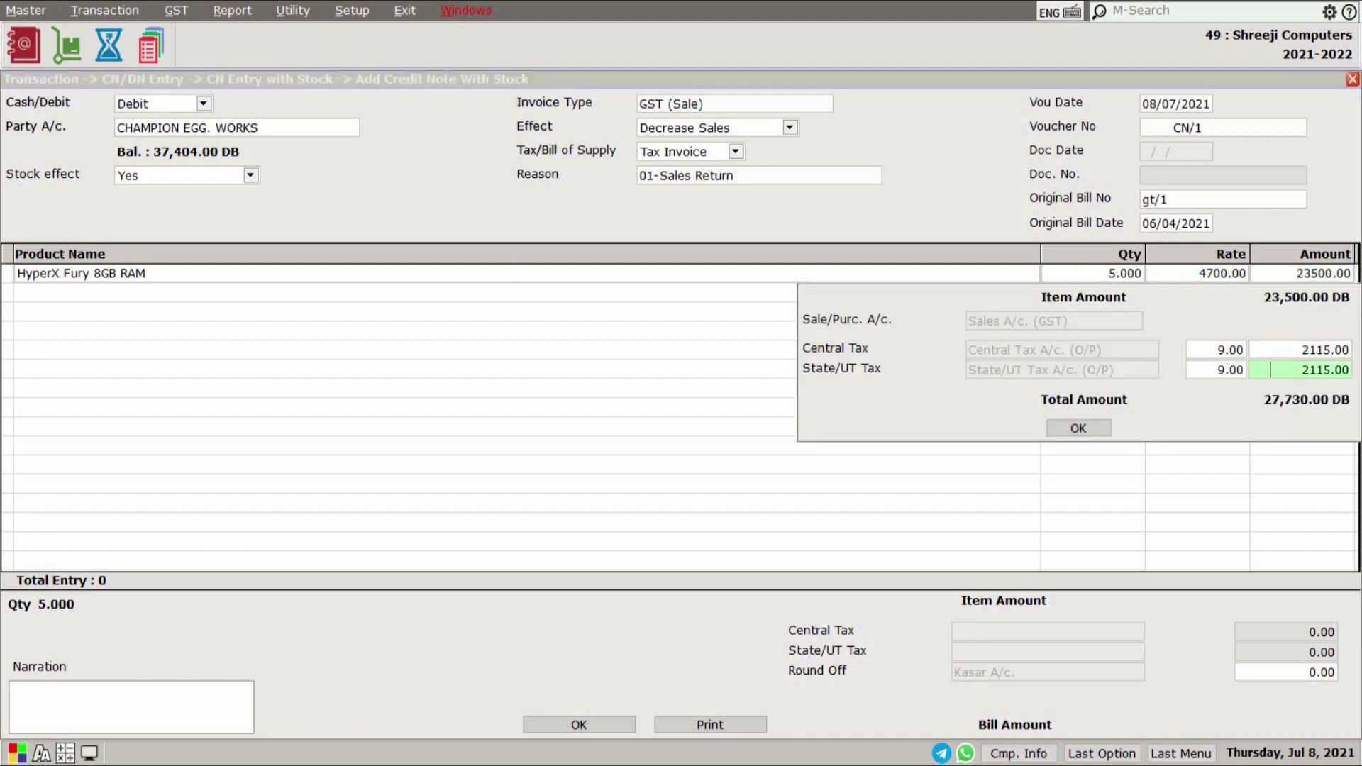
pyautogui.press('Return')
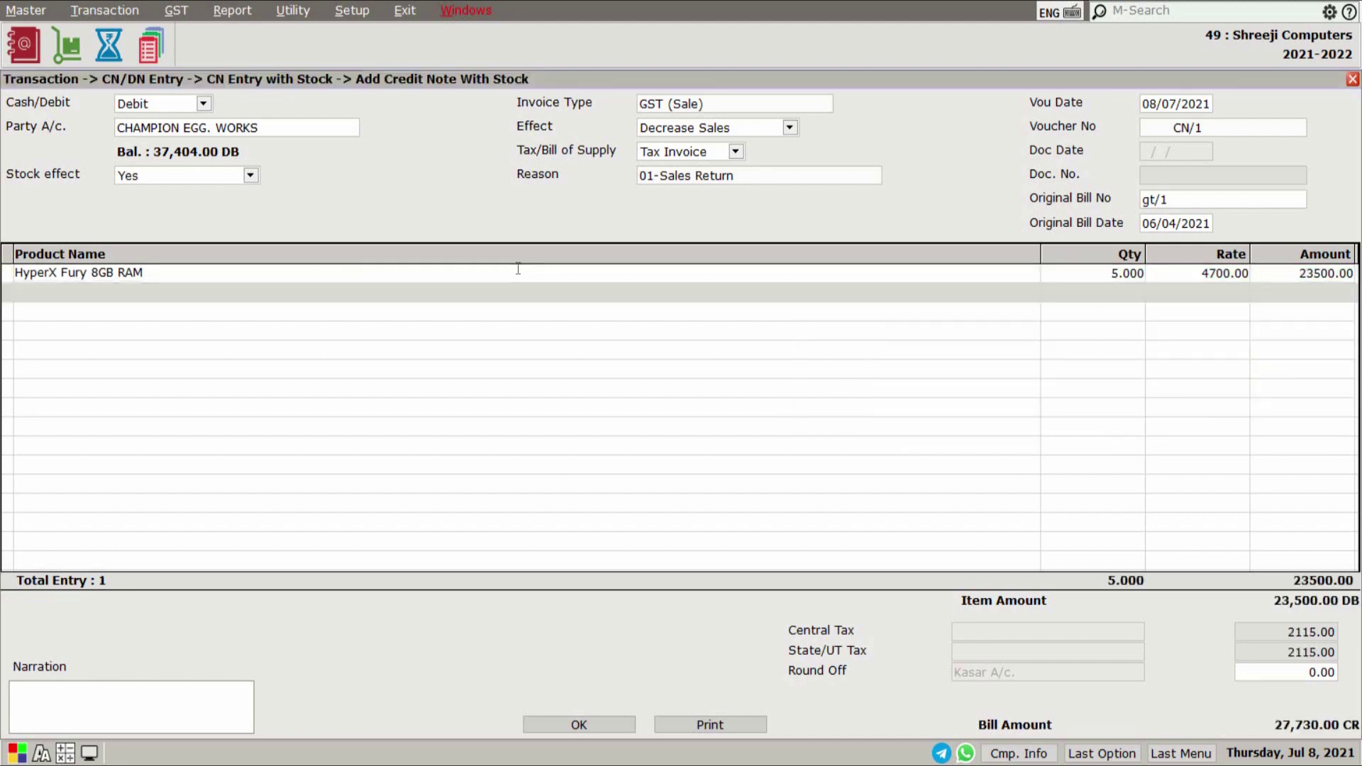
pyautogui.click(595, 729)
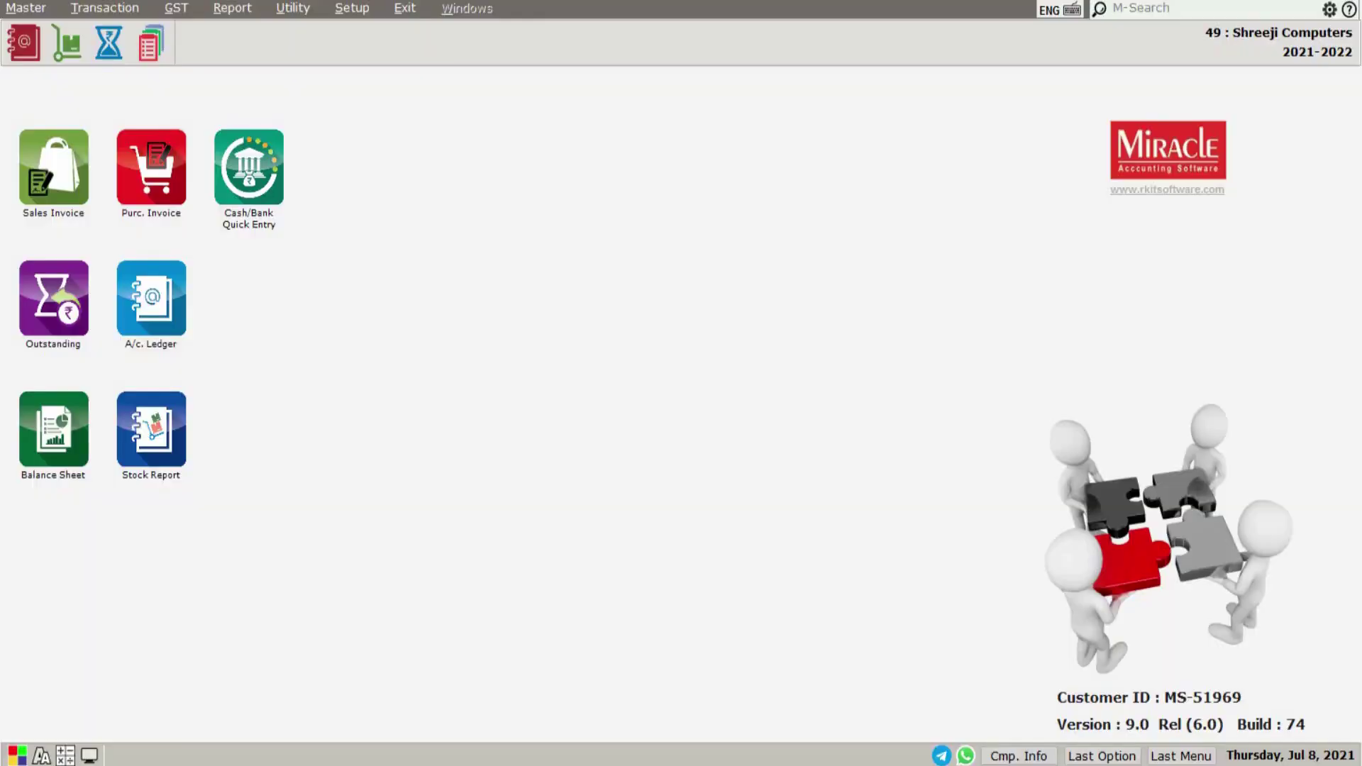
# Look up purchase bill T/5 of ANIDA SALES CORPORATION in the purchase invoice list and examine its products.
pyautogui.click(105, 7)
pyautogui.moveTo(158, 143)
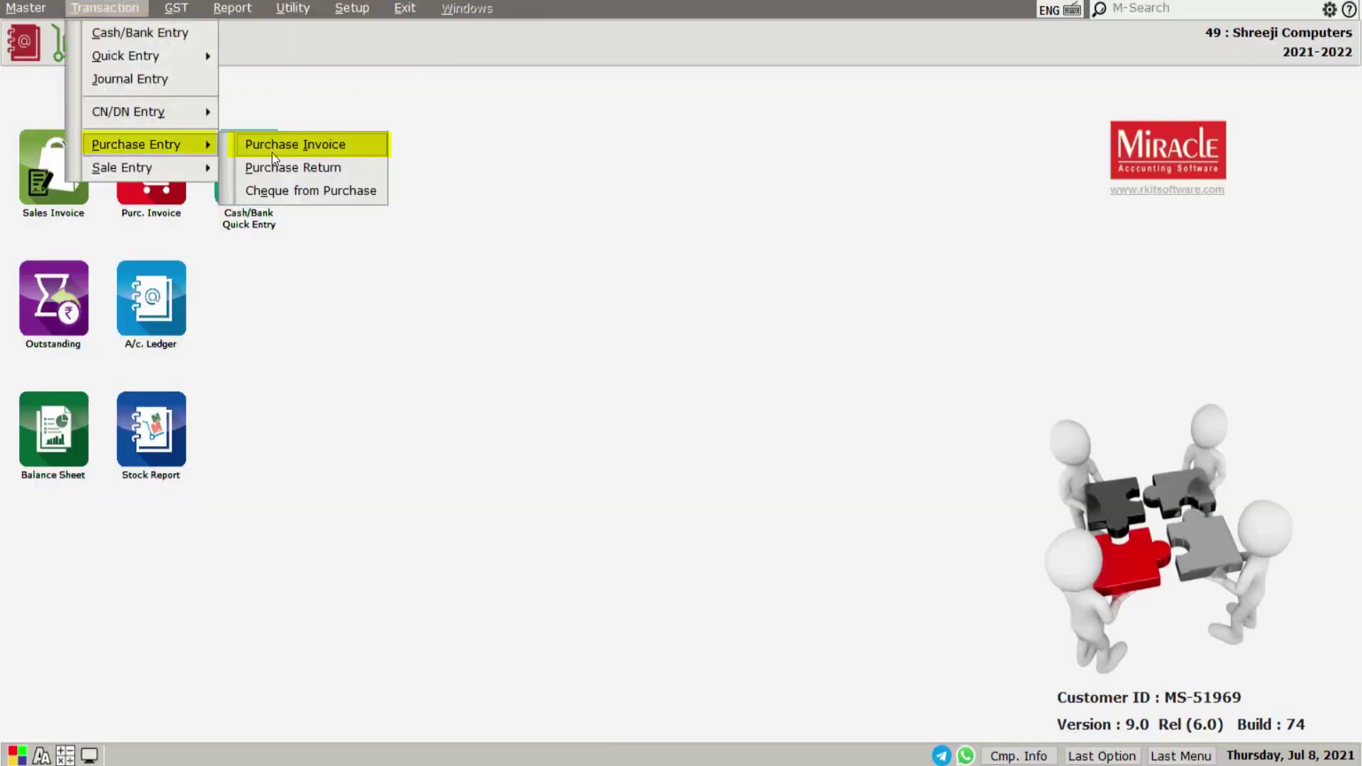
pyautogui.click(273, 151)
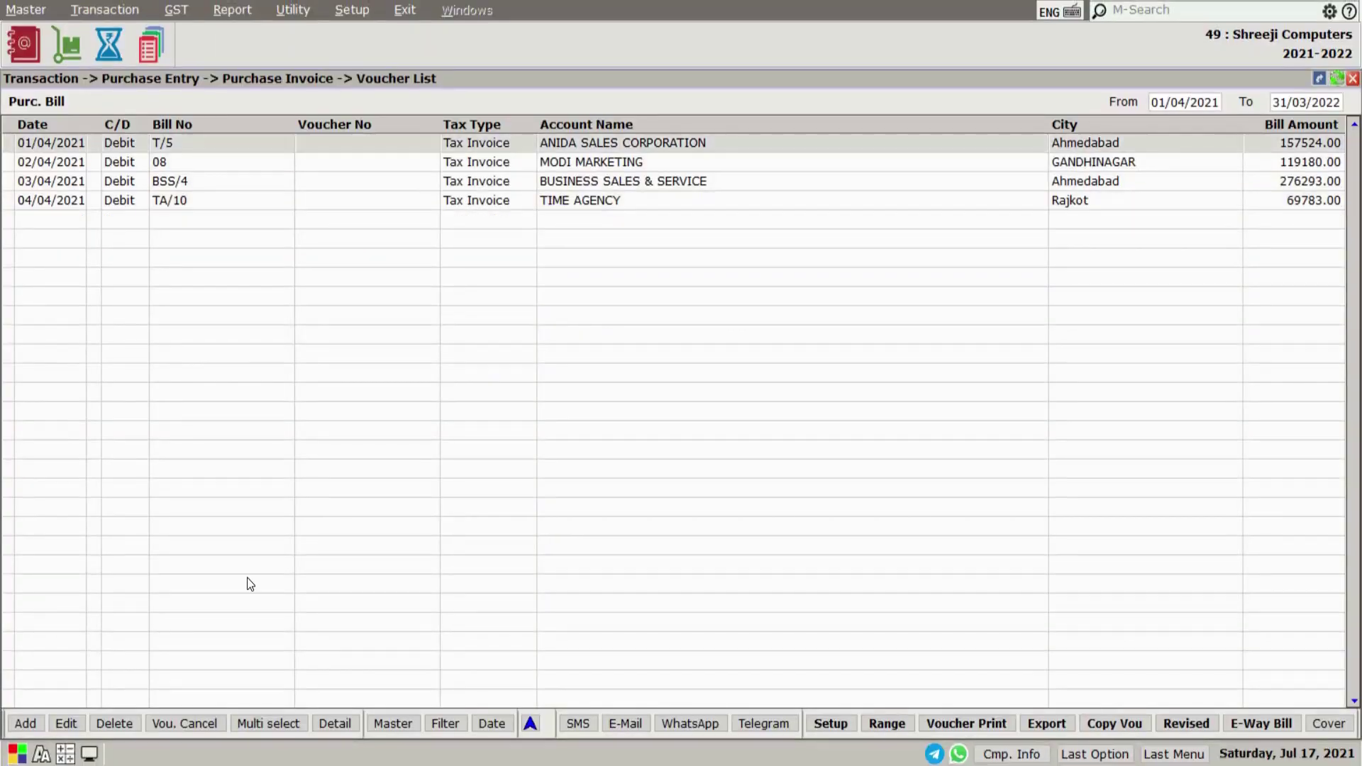
pyautogui.press('Return')
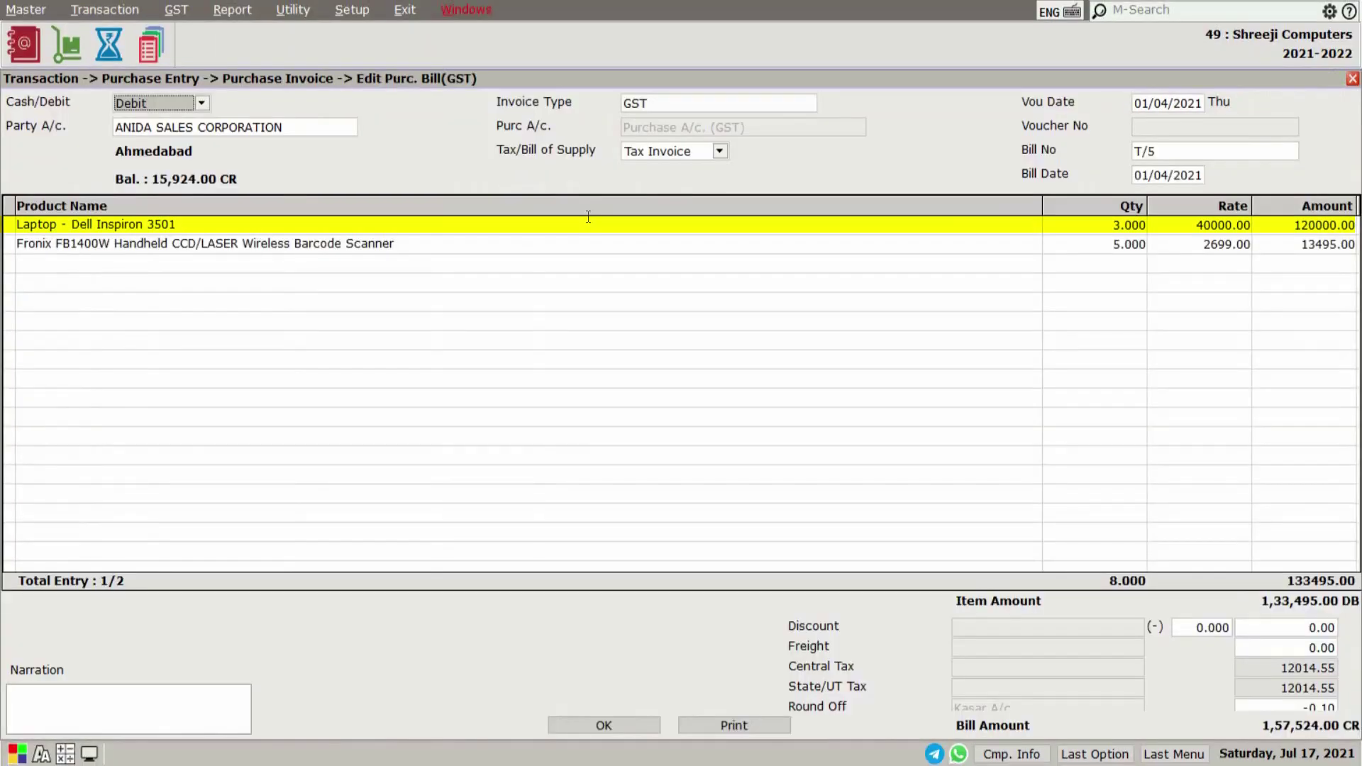
pyautogui.click(585, 225)
pyautogui.press('Return')
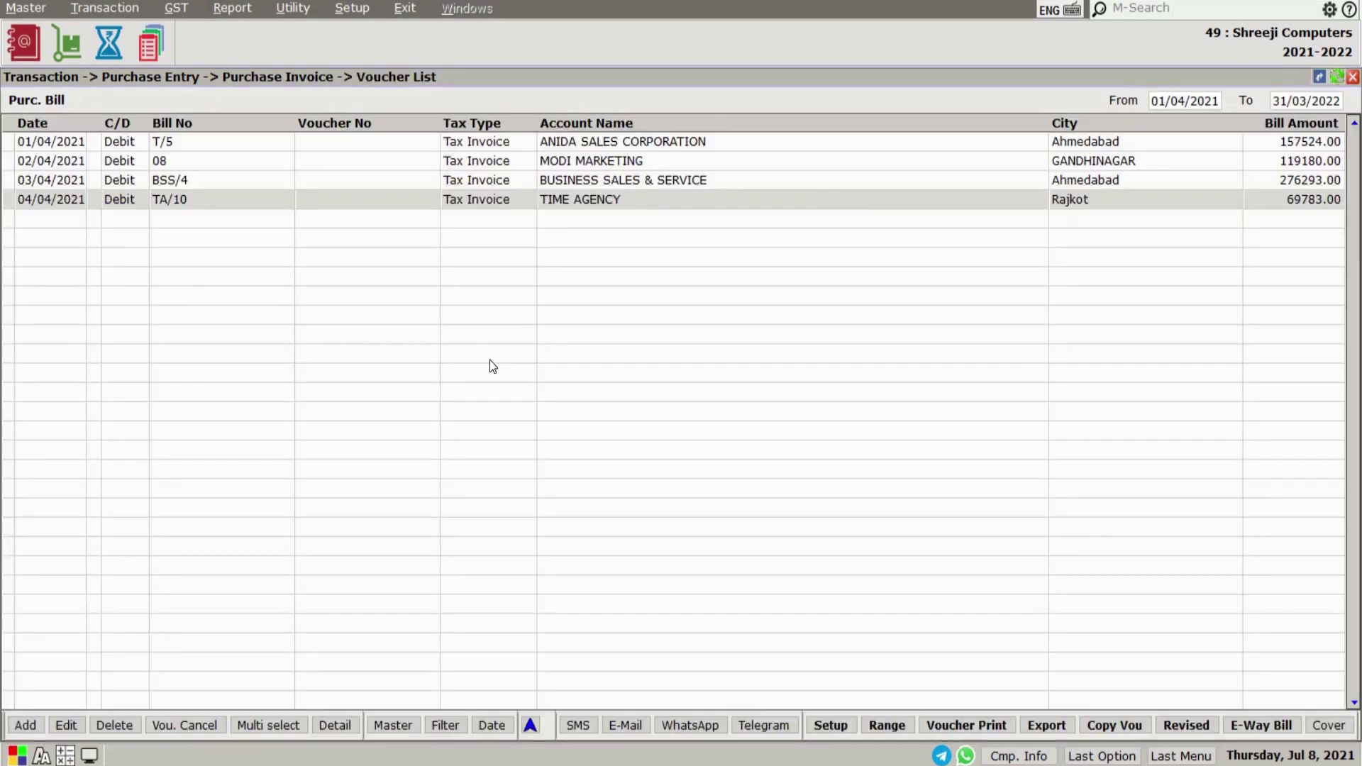
pyautogui.press('Escape')
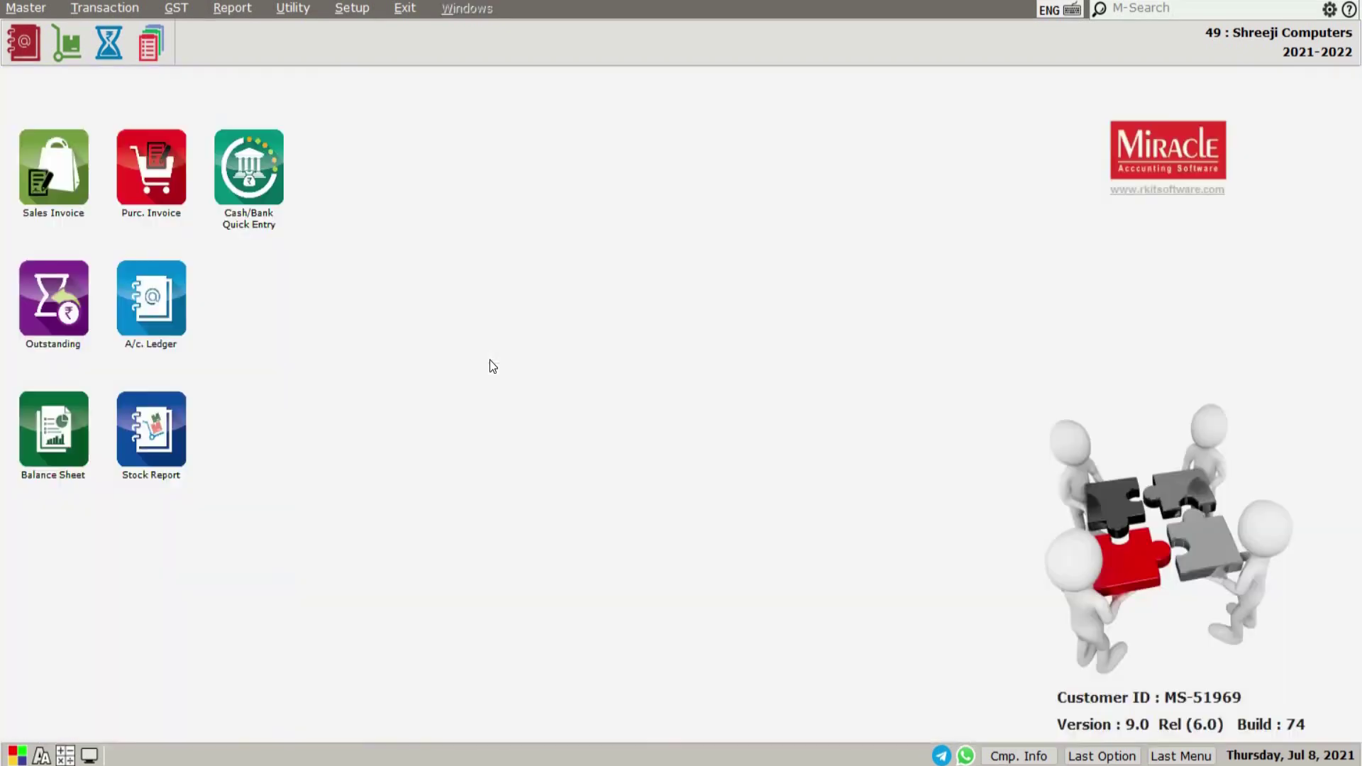
# Start a new debit note with stock as Debit for ANIDA SALES CORPORATION with invoice type GST (PRet.).
pyautogui.click(137, 10)
pyautogui.moveTo(161, 116)
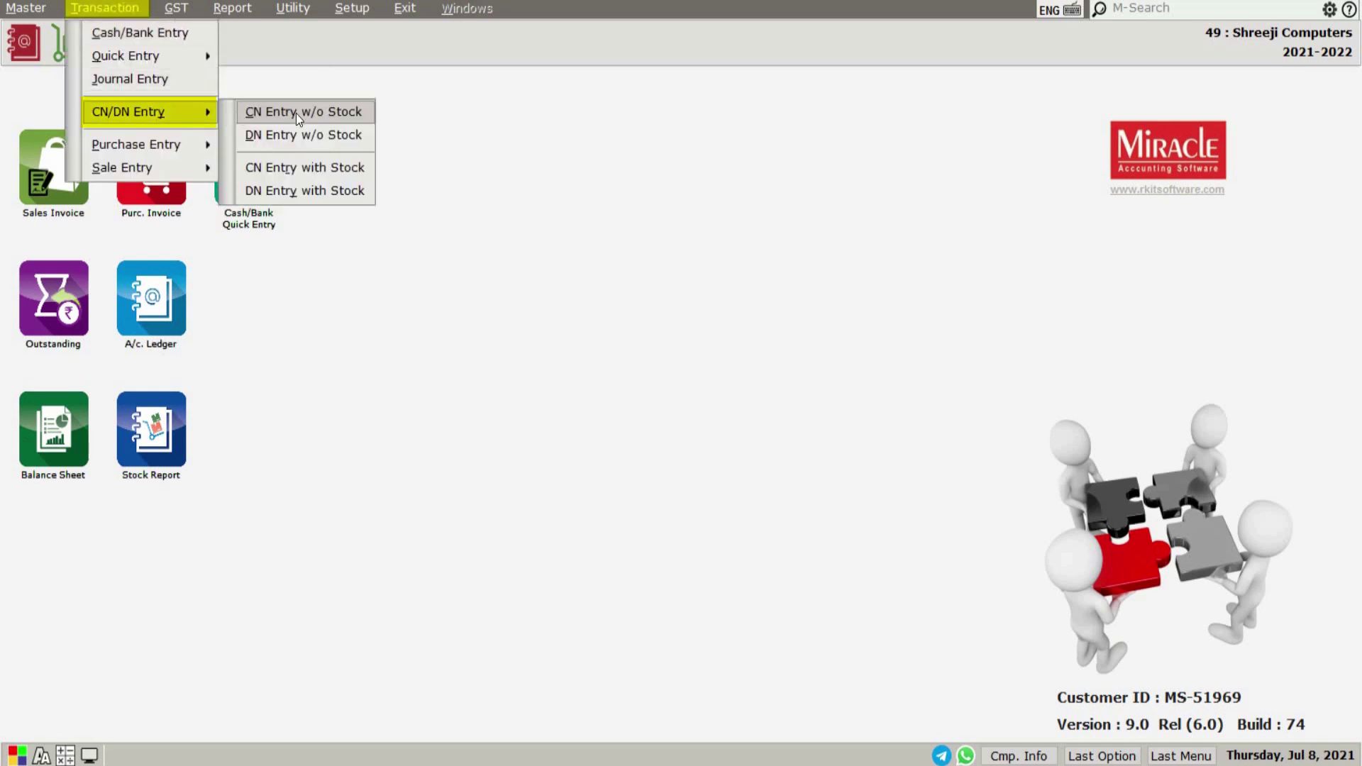
pyautogui.click(315, 192)
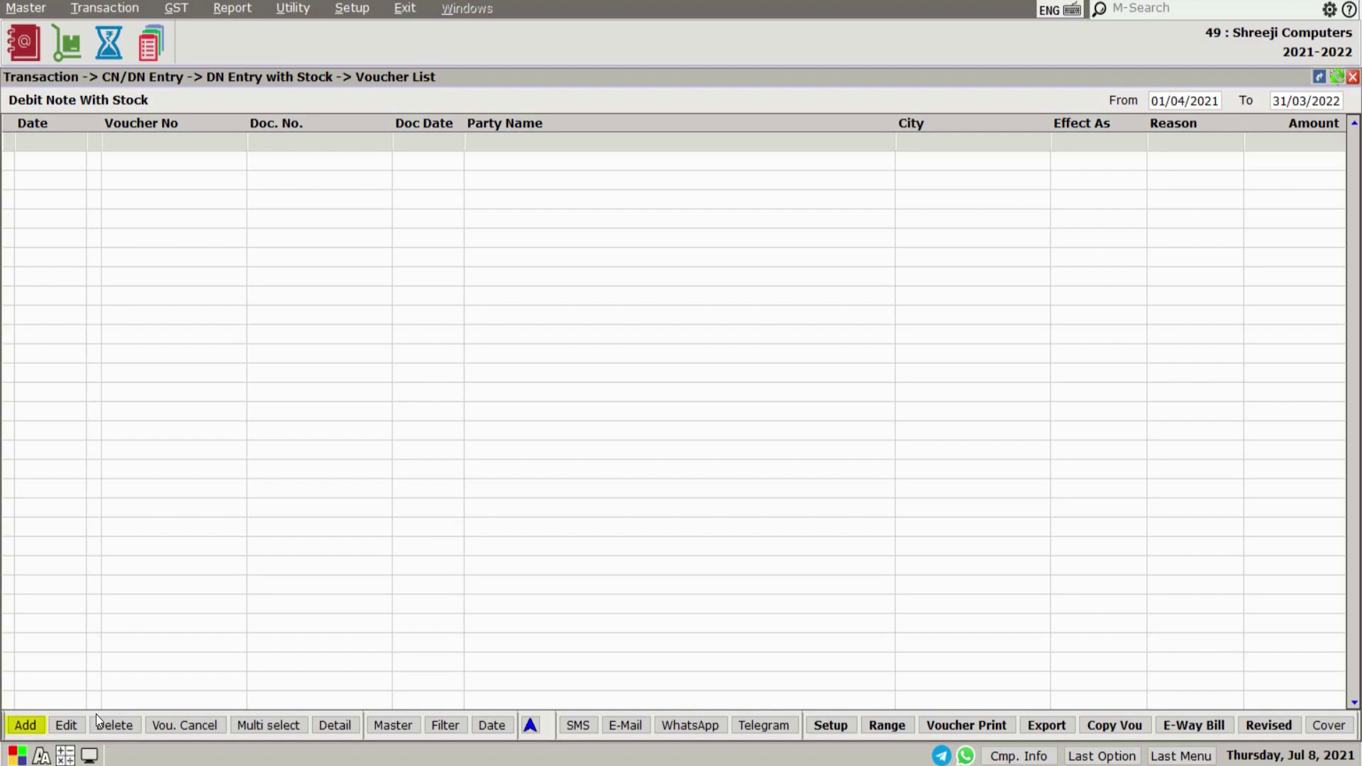
pyautogui.press('Return')
pyautogui.press('Return')
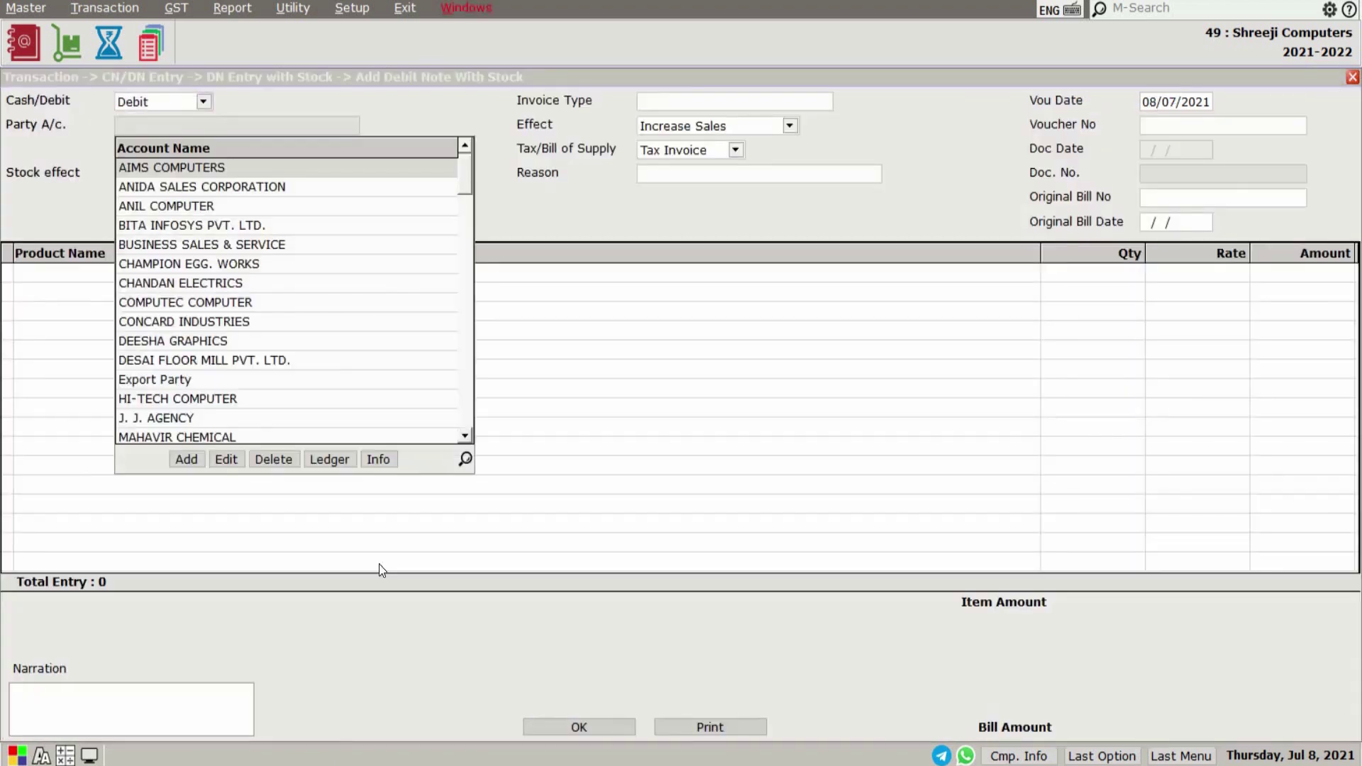
pyautogui.write('ANI')
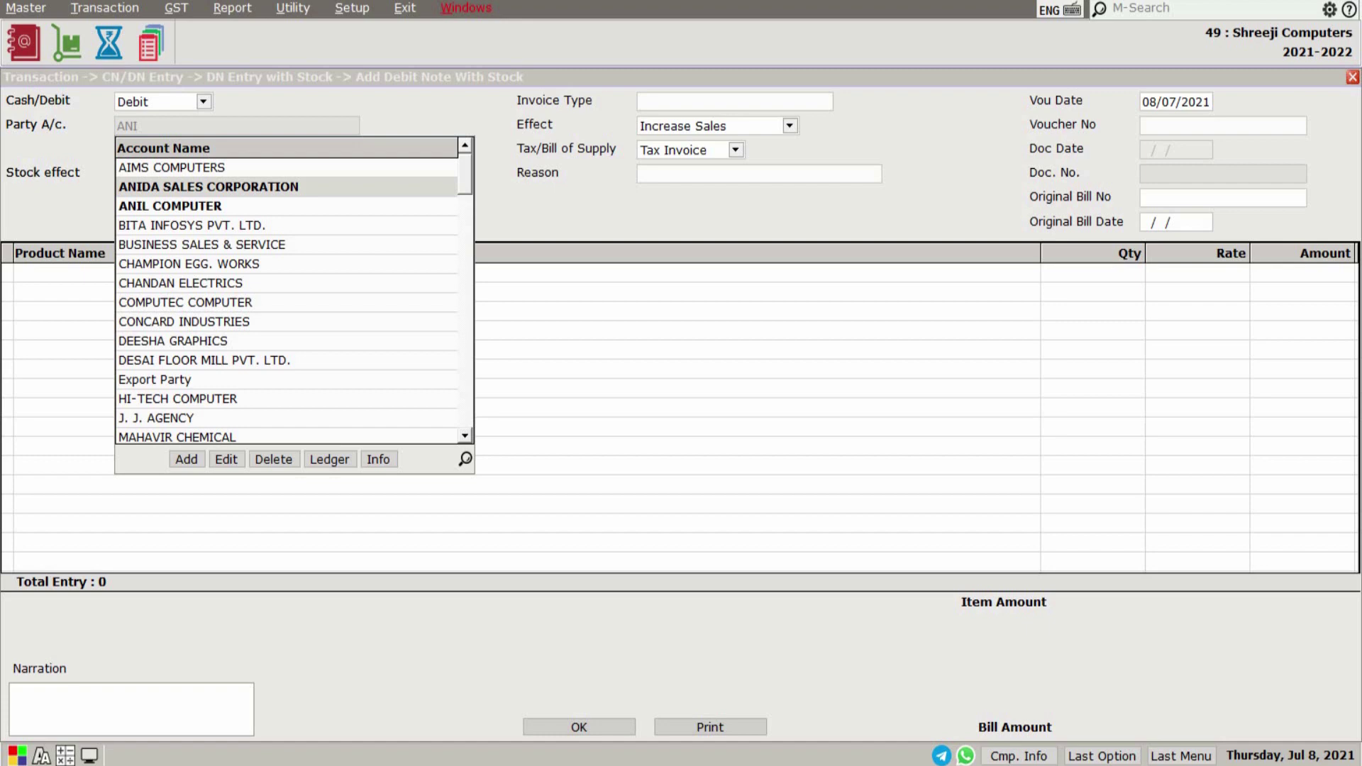
pyautogui.press('Return')
pyautogui.press('Return')
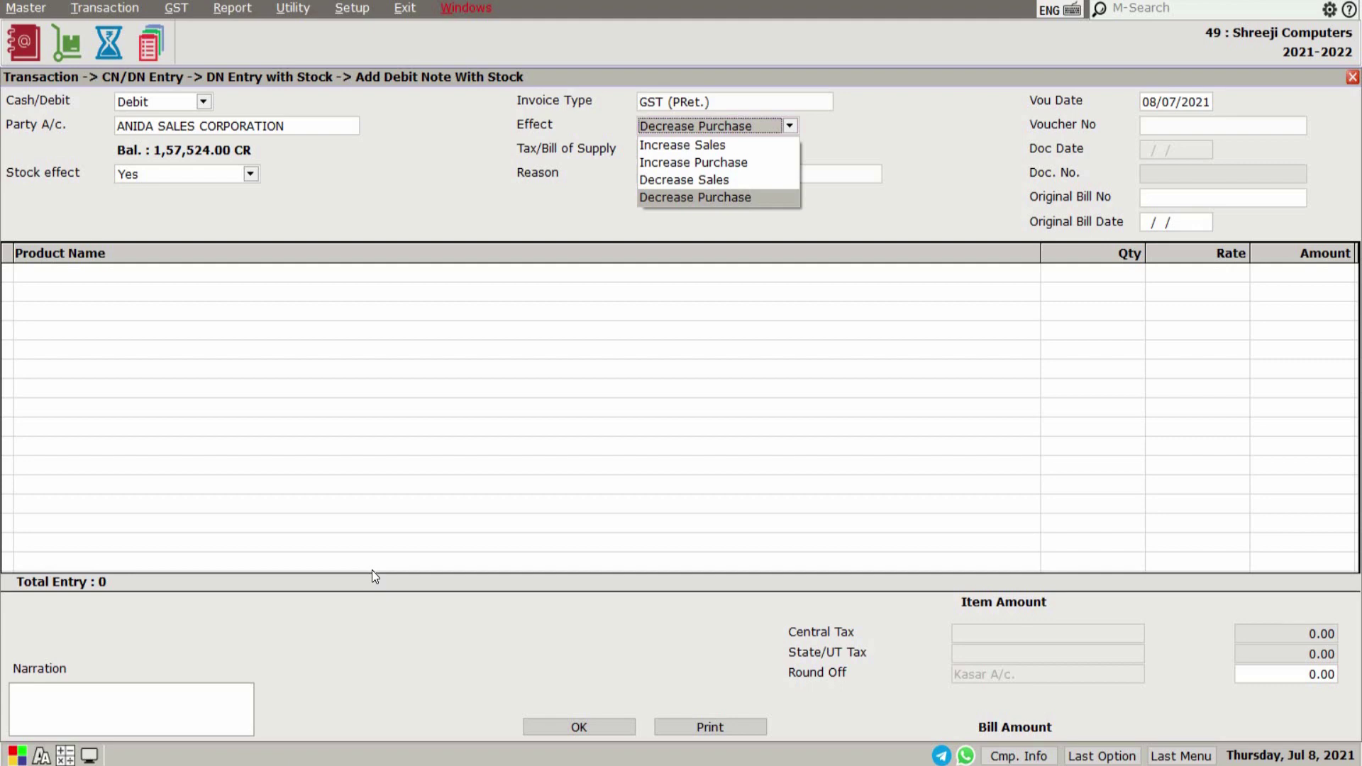
# Set the debit note's effect to Decrease Purchase, Tax Invoice, reason 01-Sales Return, accept the voucher date and use the DN/ prefix.
pyautogui.press('Return')
pyautogui.press('Return')
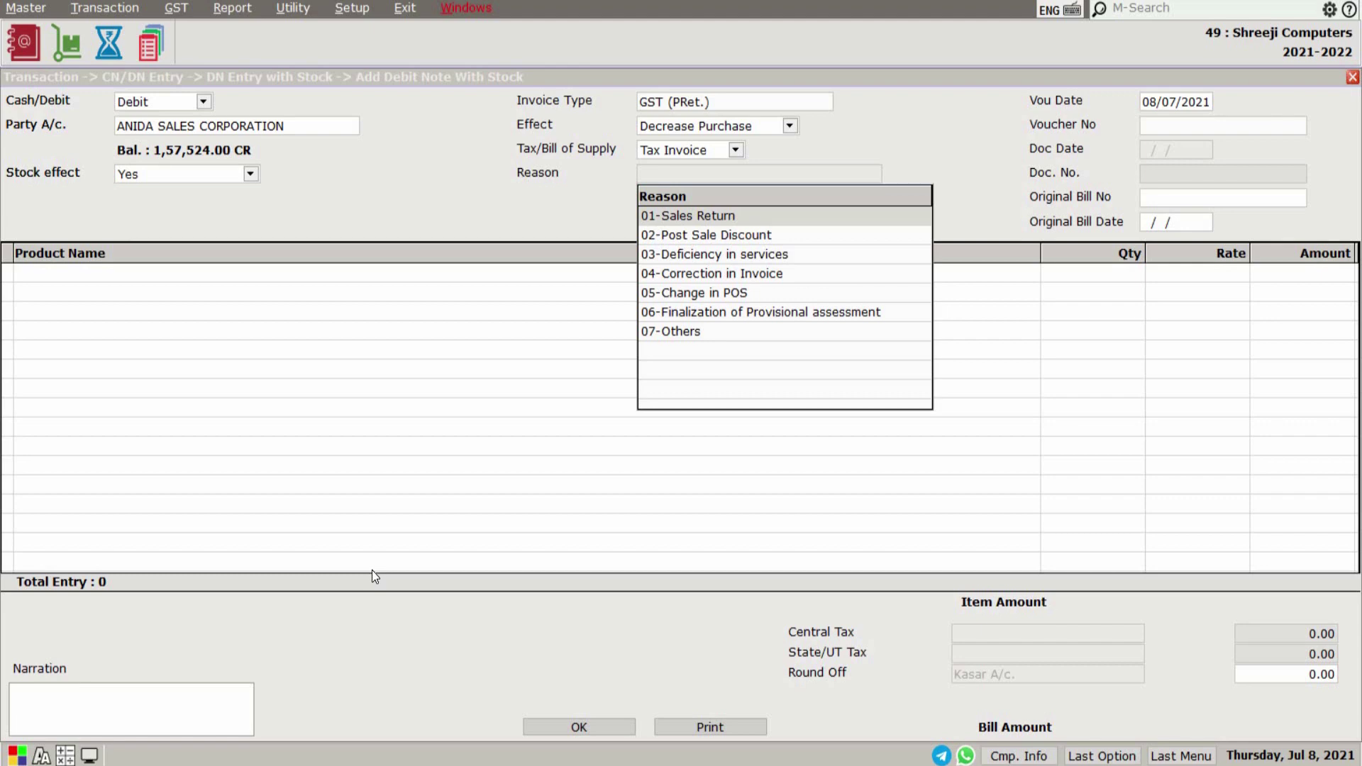
pyautogui.press('Return')
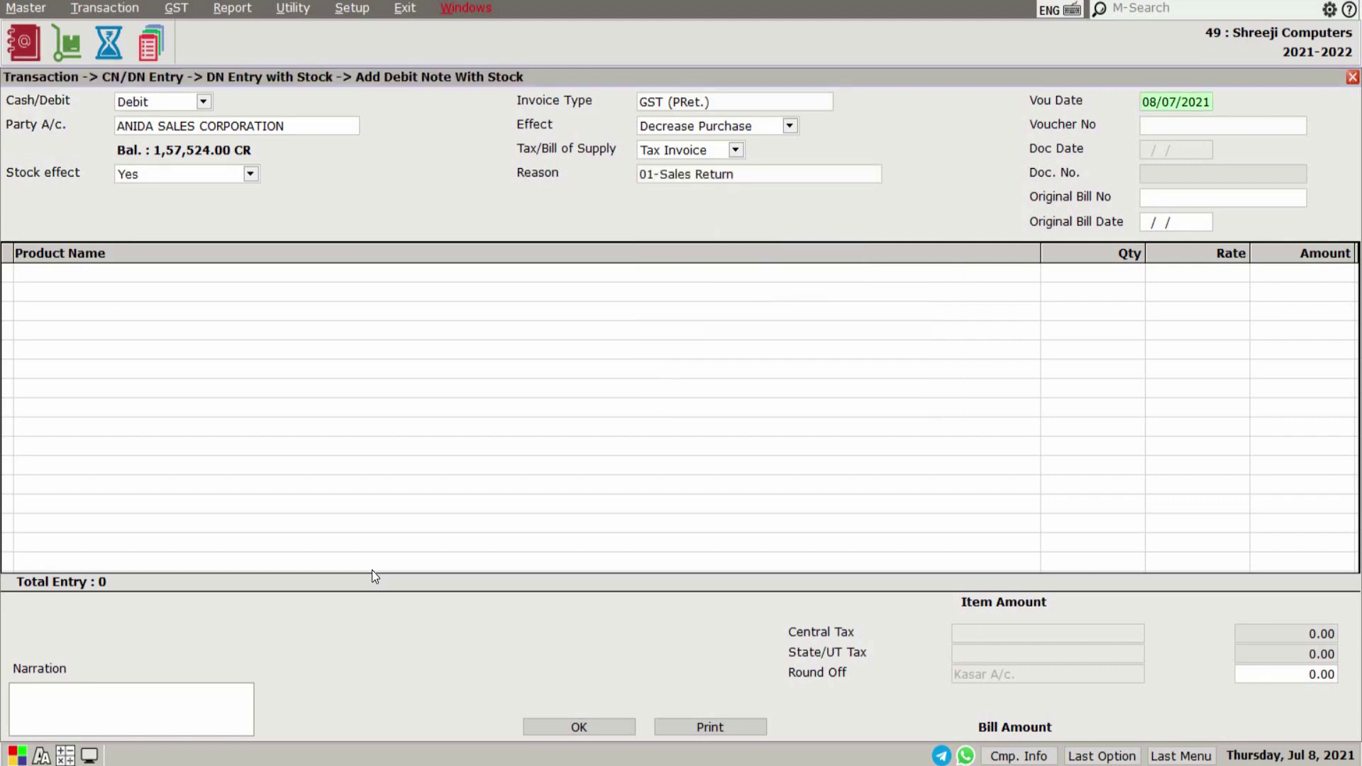
pyautogui.press('Return')
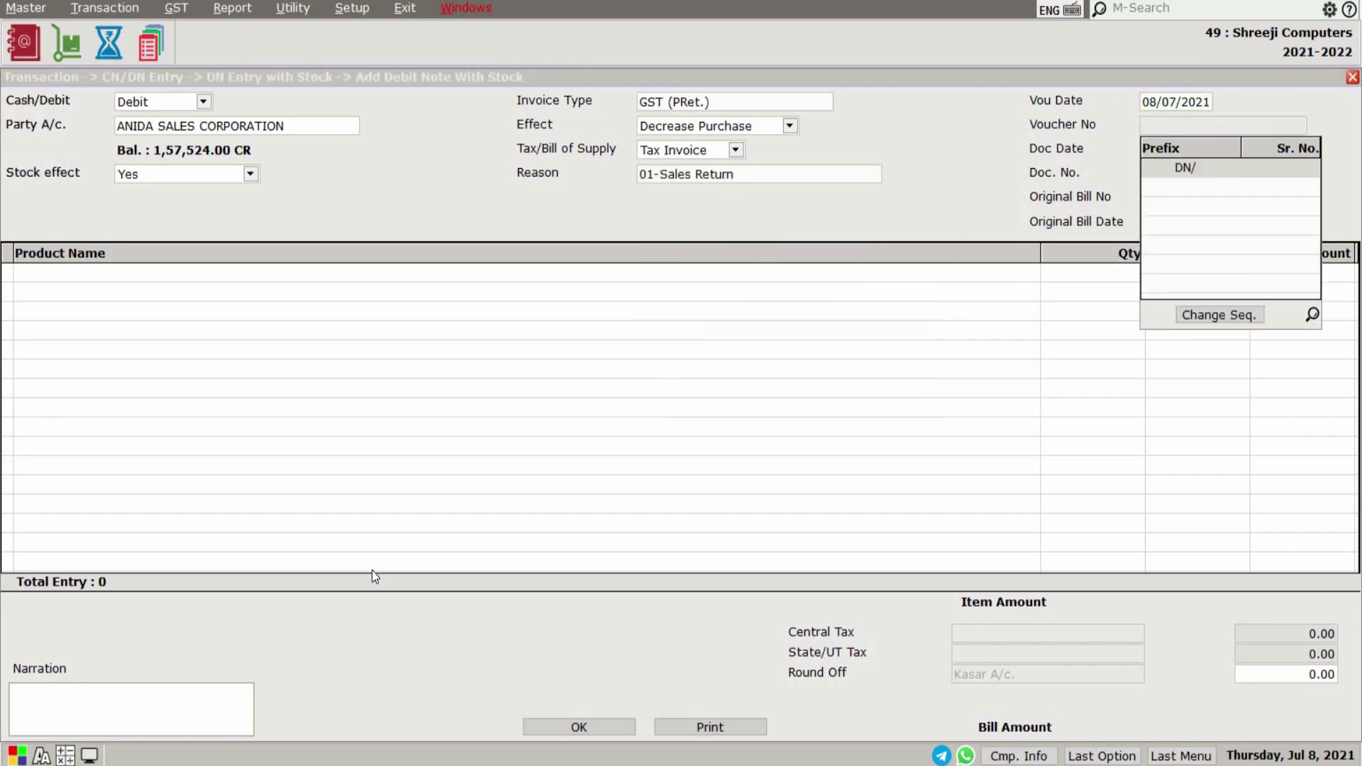
pyautogui.press('Return')
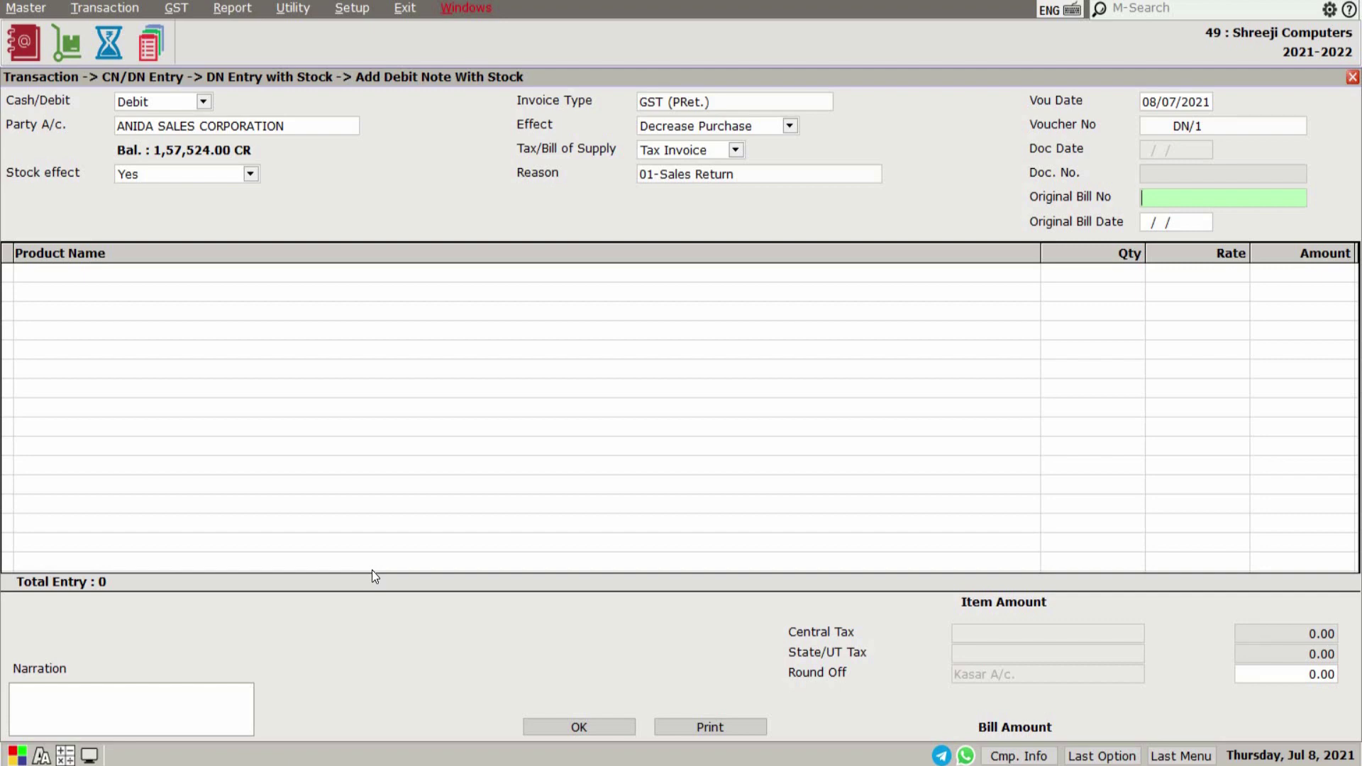
# Enter original bill T/5 dated 01/04/2021 and keep Stock effect at Yes.
pyautogui.write('T/5')
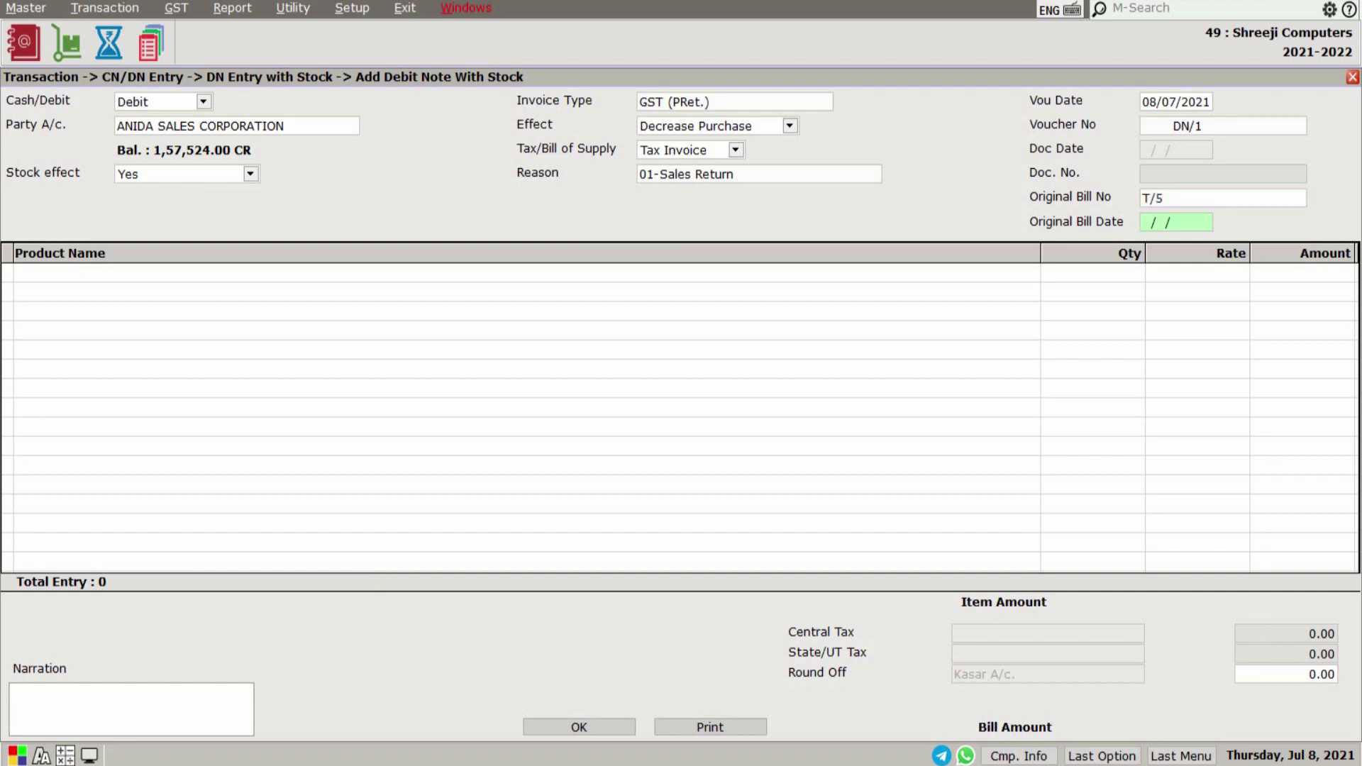
pyautogui.write('01042021')
pyautogui.press('Return')
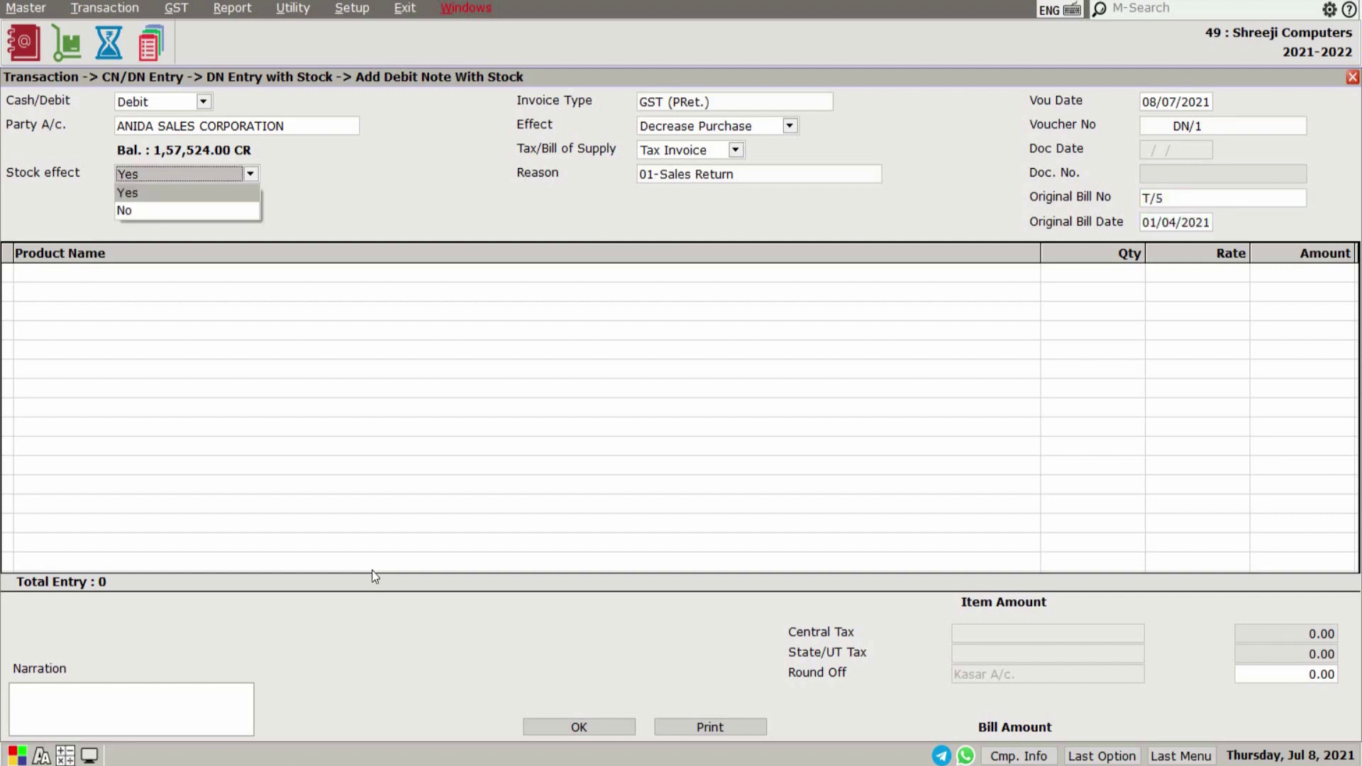
pyautogui.press('Return')
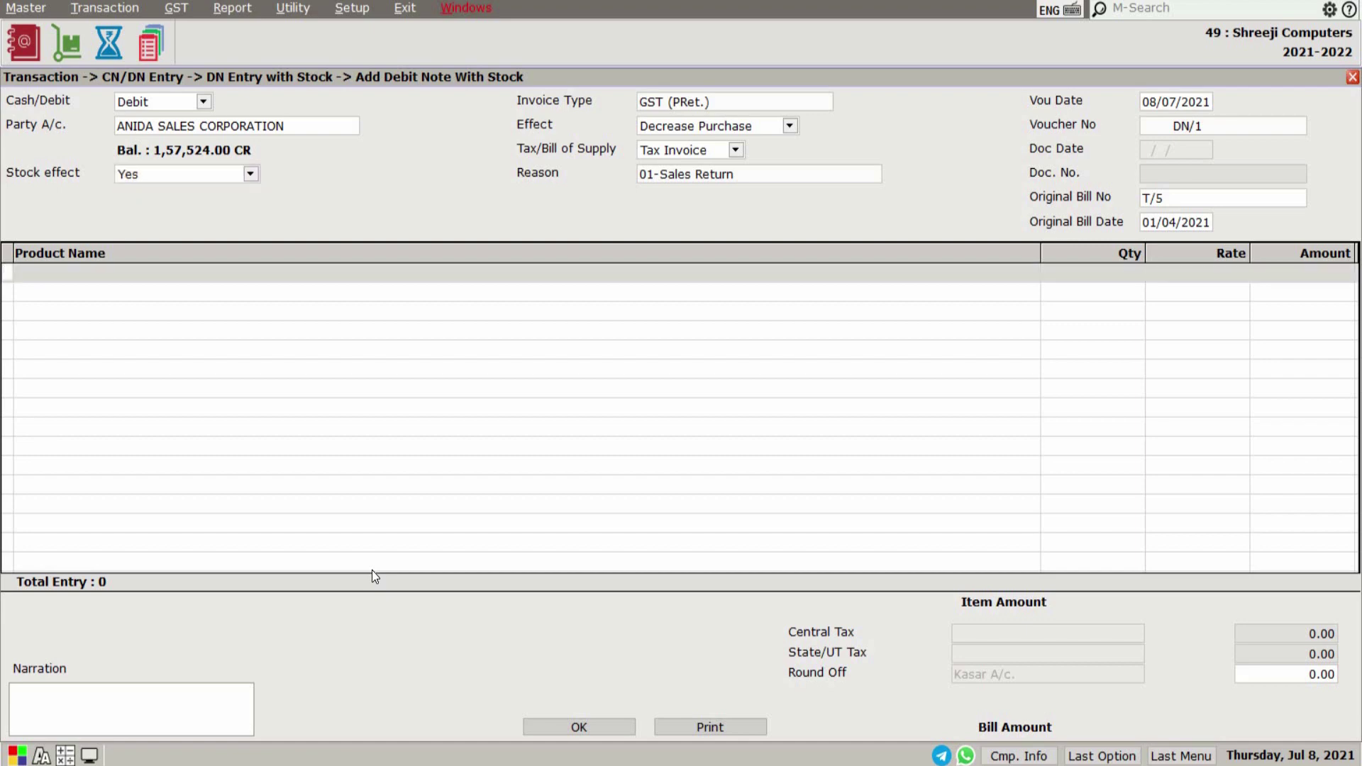
# Add Laptop - Dell Inspiron 3501 from the product list to the debit note's first row.
pyautogui.write('DEL')
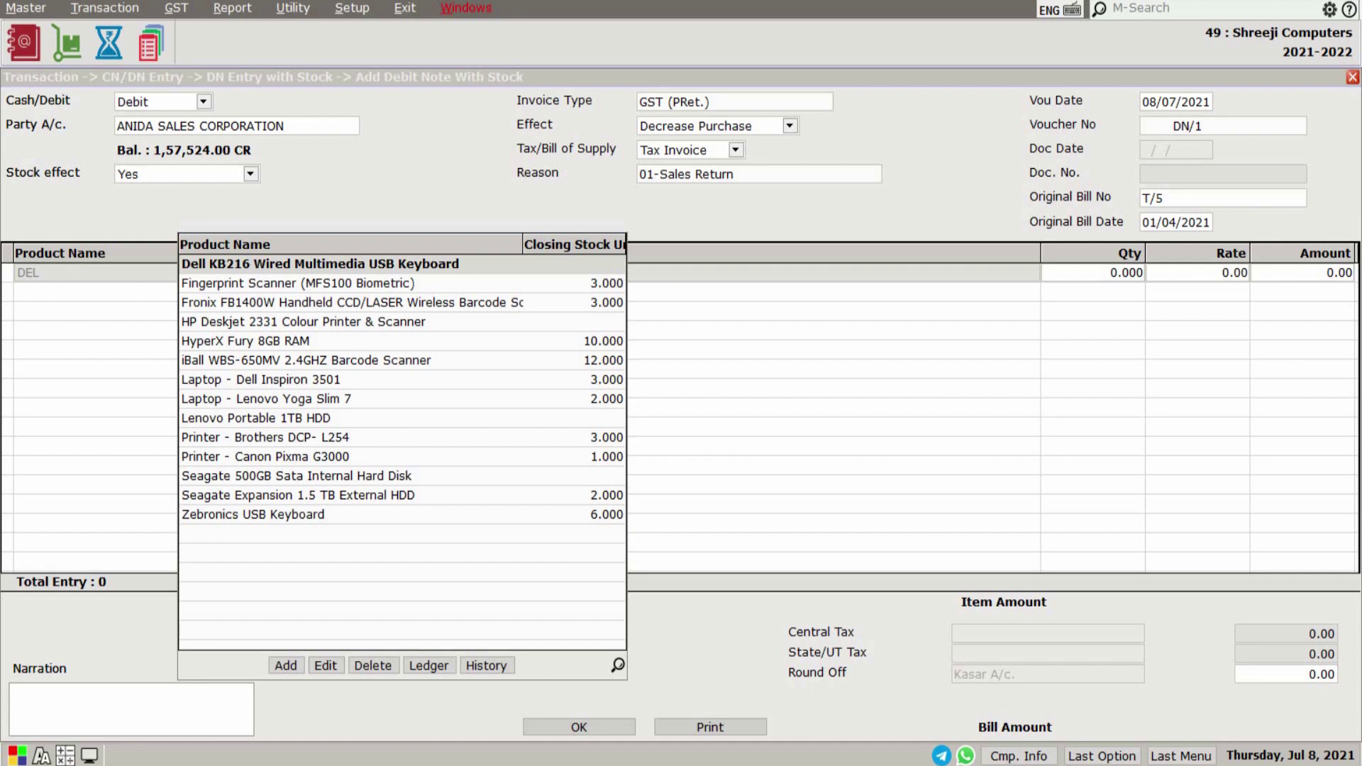
pyautogui.click(289, 667)
pyautogui.press('Escape')
pyautogui.press('Down')
pyautogui.press('Down')
pyautogui.press('Down')
pyautogui.press('Down')
pyautogui.press('Down')
pyautogui.press('Down')
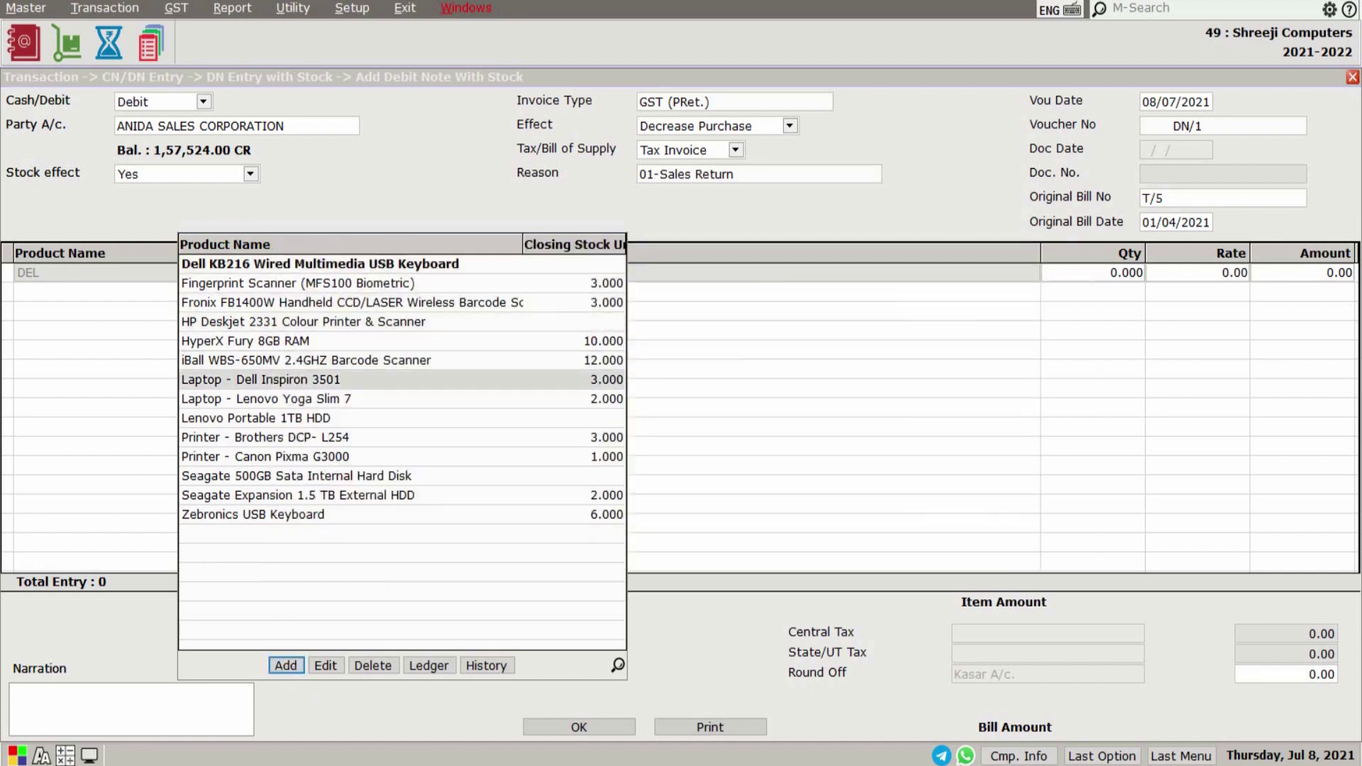
pyautogui.press('Return')
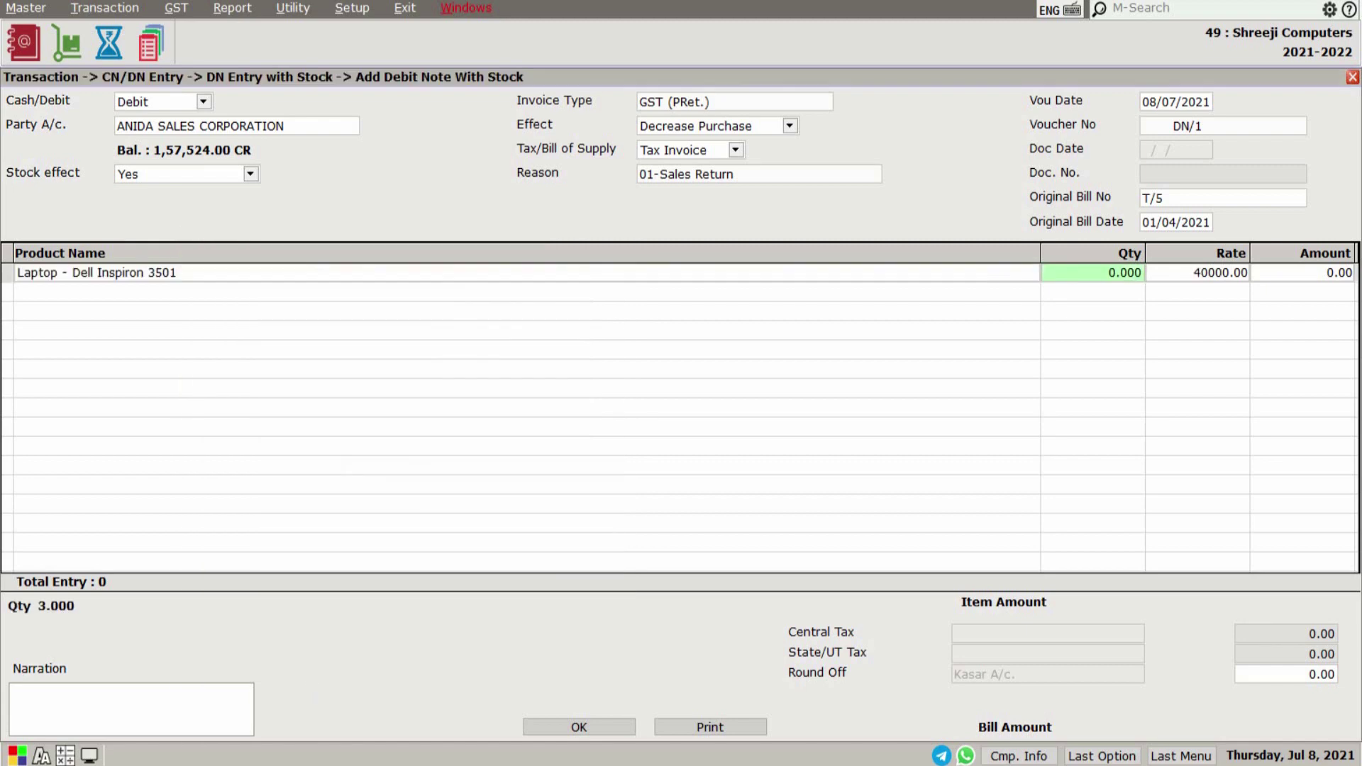
# Set the laptop's quantity to 3, accept its rate and taxes, save the debit note and exit the blank entry form.
pyautogui.write('3')
pyautogui.press('Return')
pyautogui.press('Return')
pyautogui.press('Return')
pyautogui.press('Return')
pyautogui.press('Return')
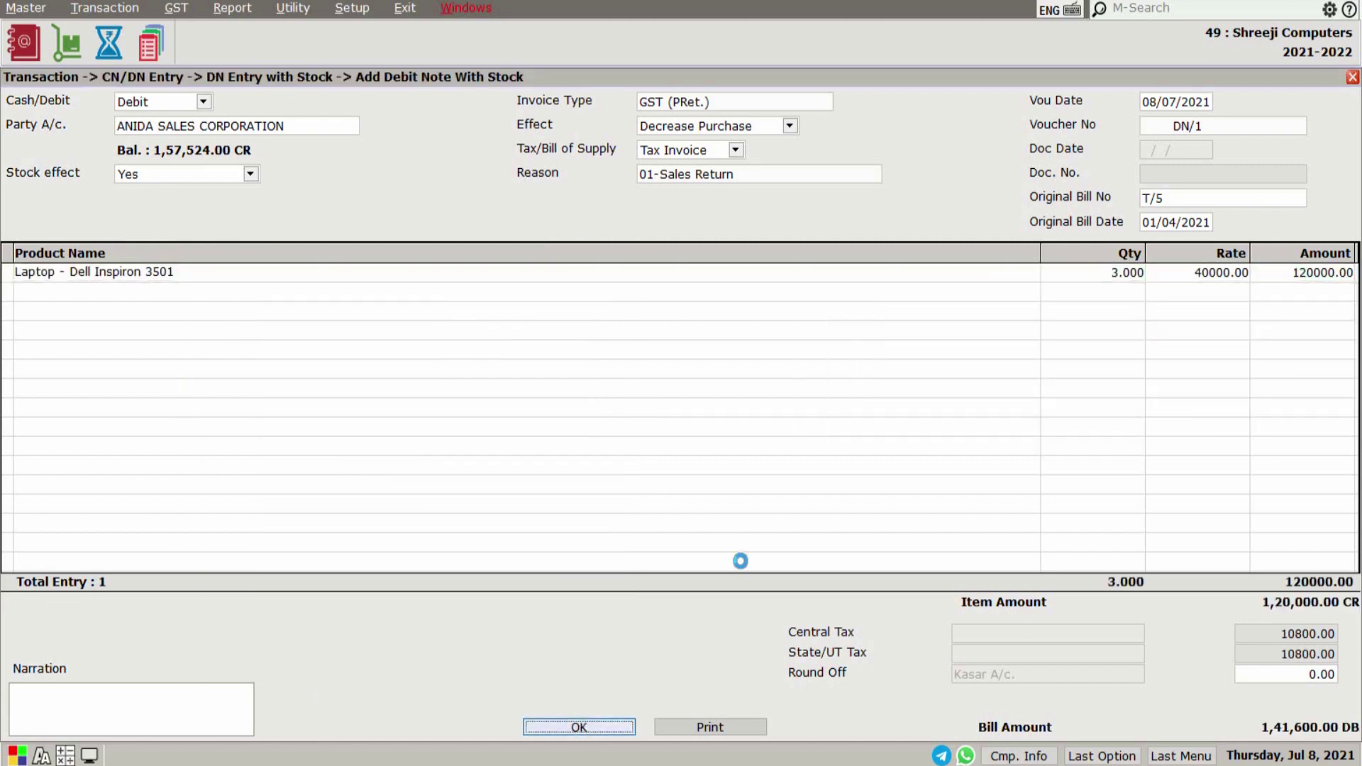
pyautogui.press('Return')
pyautogui.press('Escape')
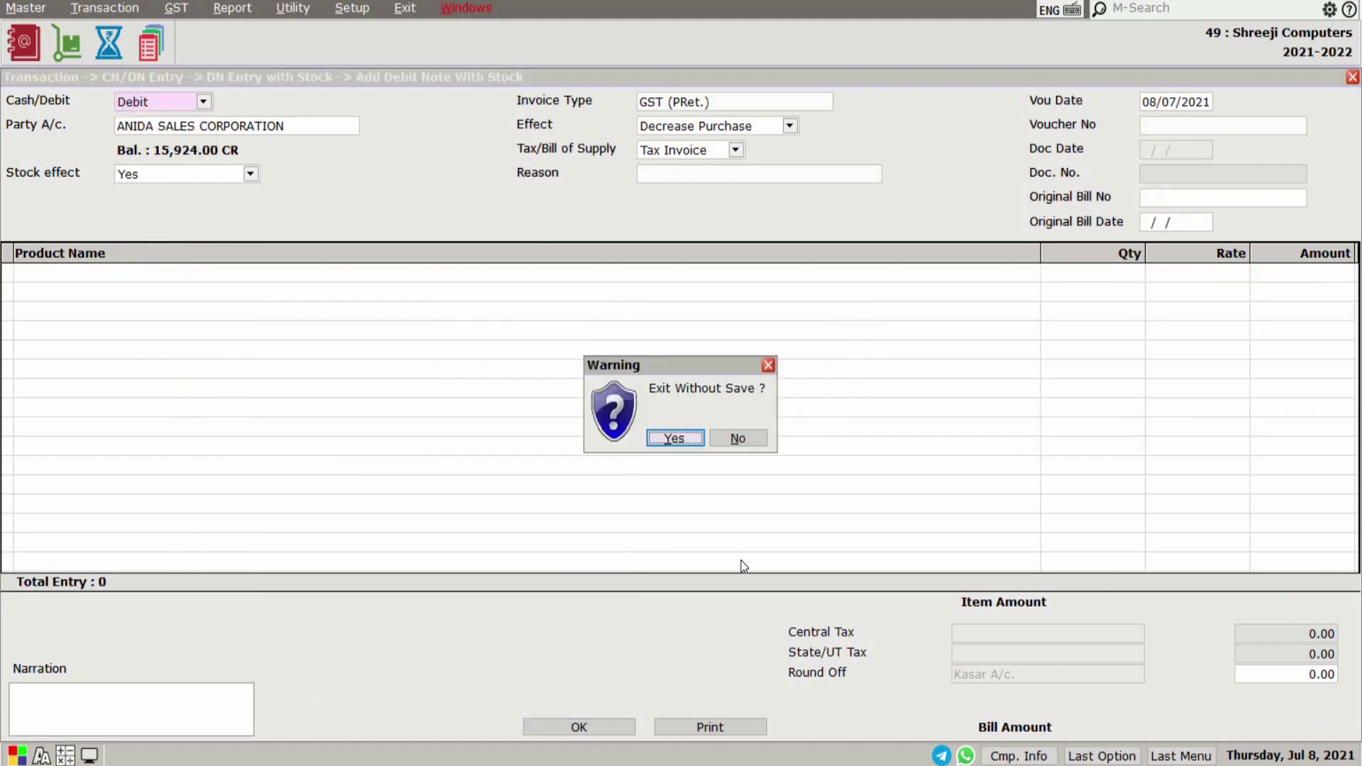
pyautogui.press('Return')
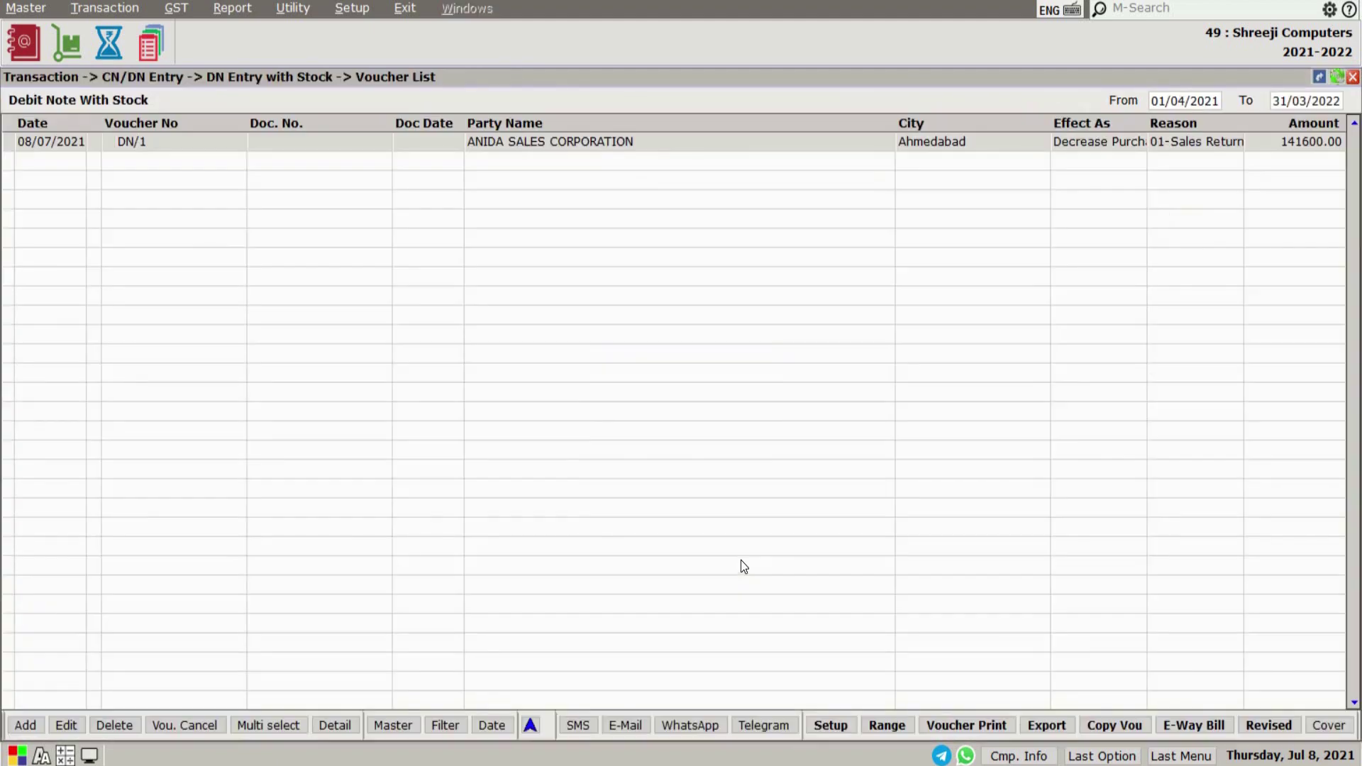
# Look up sales bill GT/4 of CONCARD INDUSTRIES in the sales invoice list and examine its product.
pyautogui.click(105, 8)
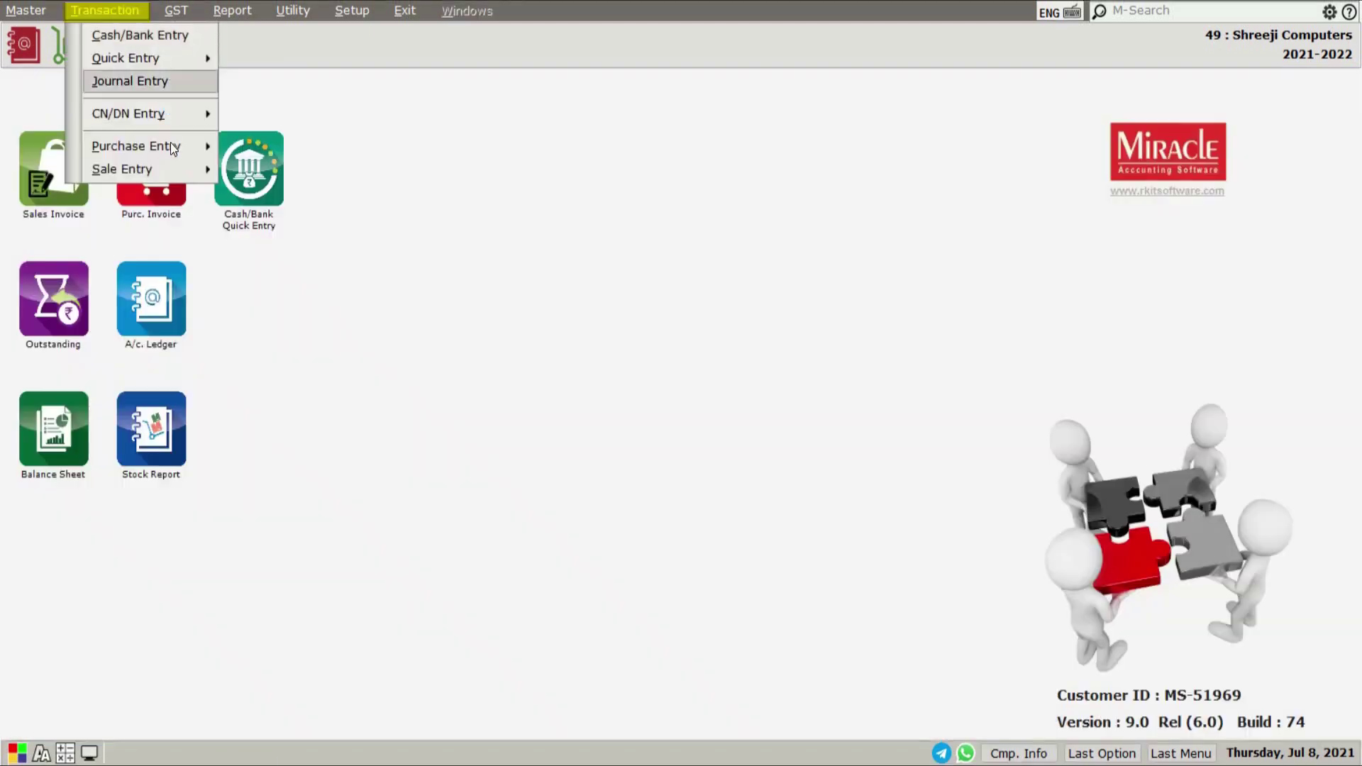
pyautogui.moveTo(164, 169)
pyautogui.click(284, 171)
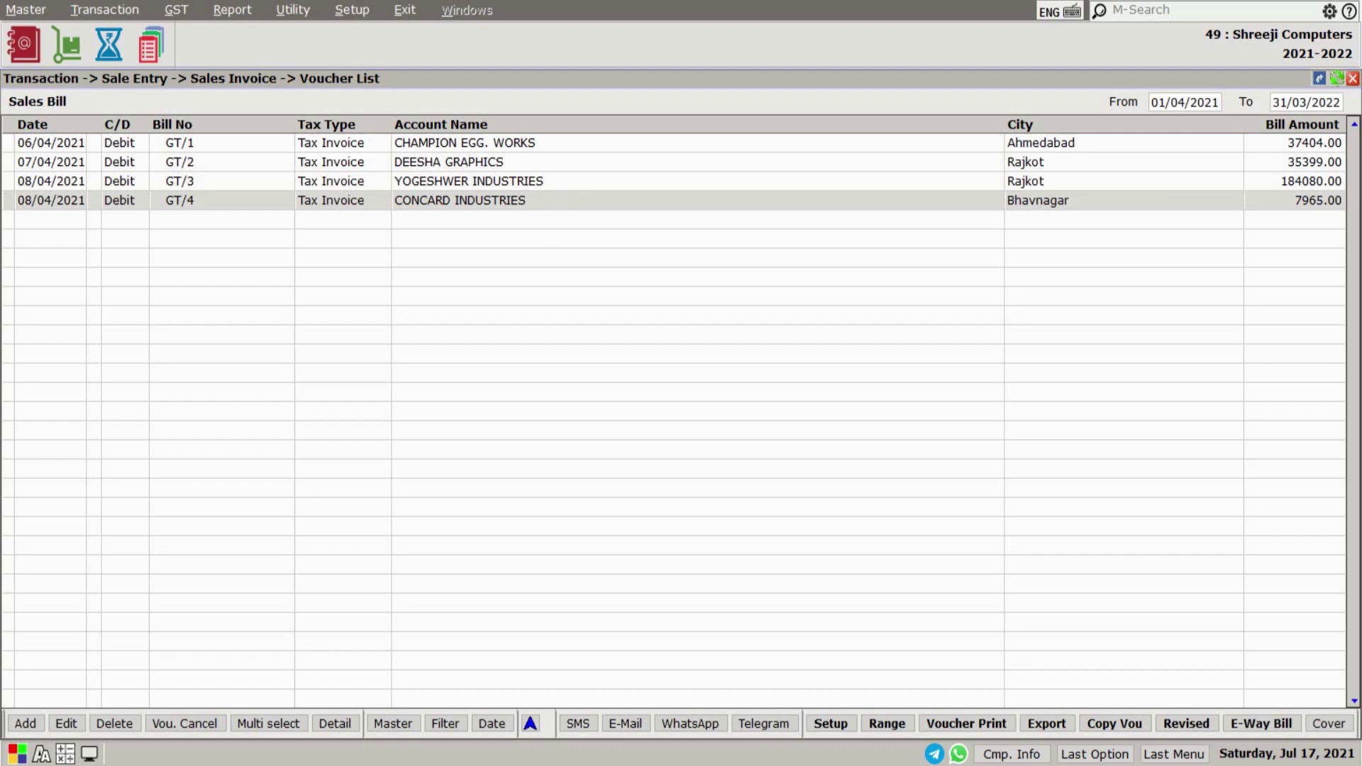
pyautogui.doubleClick(554, 201)
pyautogui.click(567, 233)
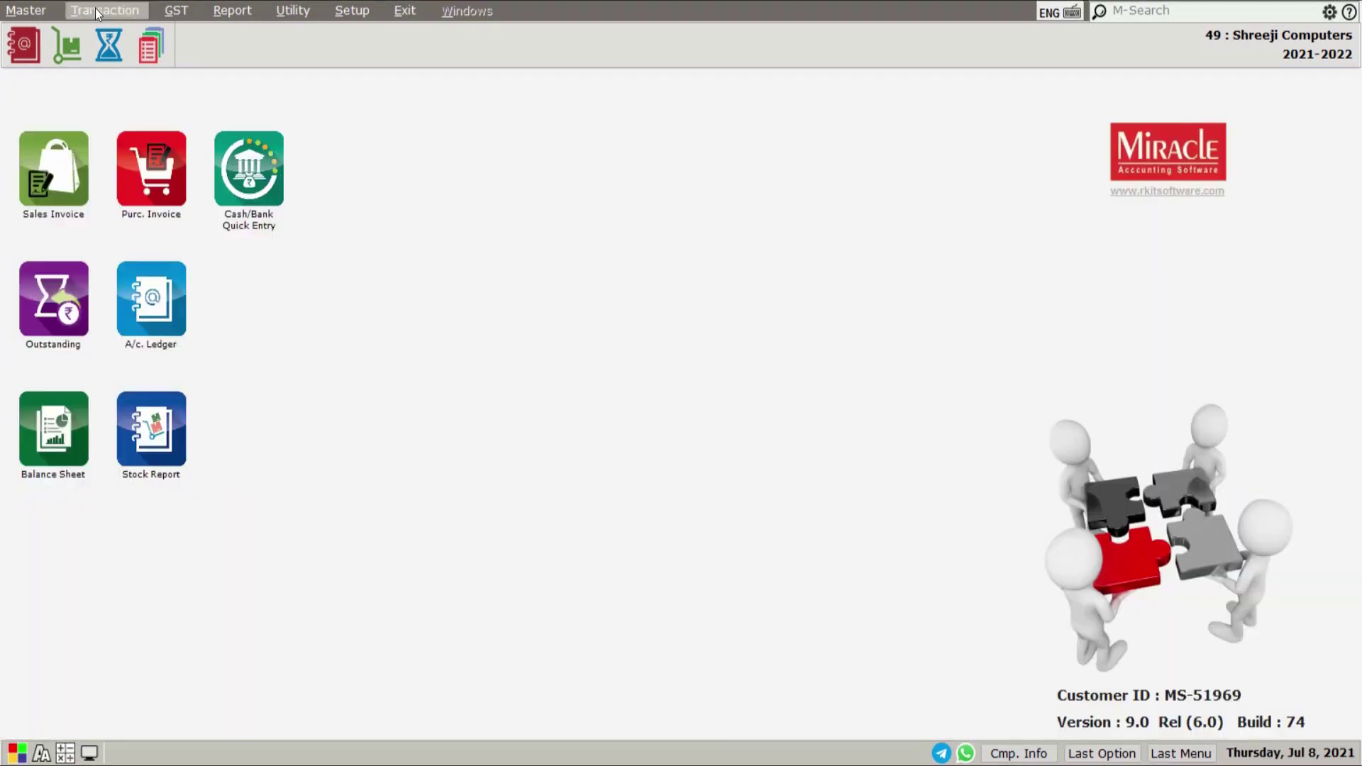
# Start a new debit note with stock as Debit for CONCARD INDUSTRIES with invoice type GST (PRet.).
pyautogui.click(97, 13)
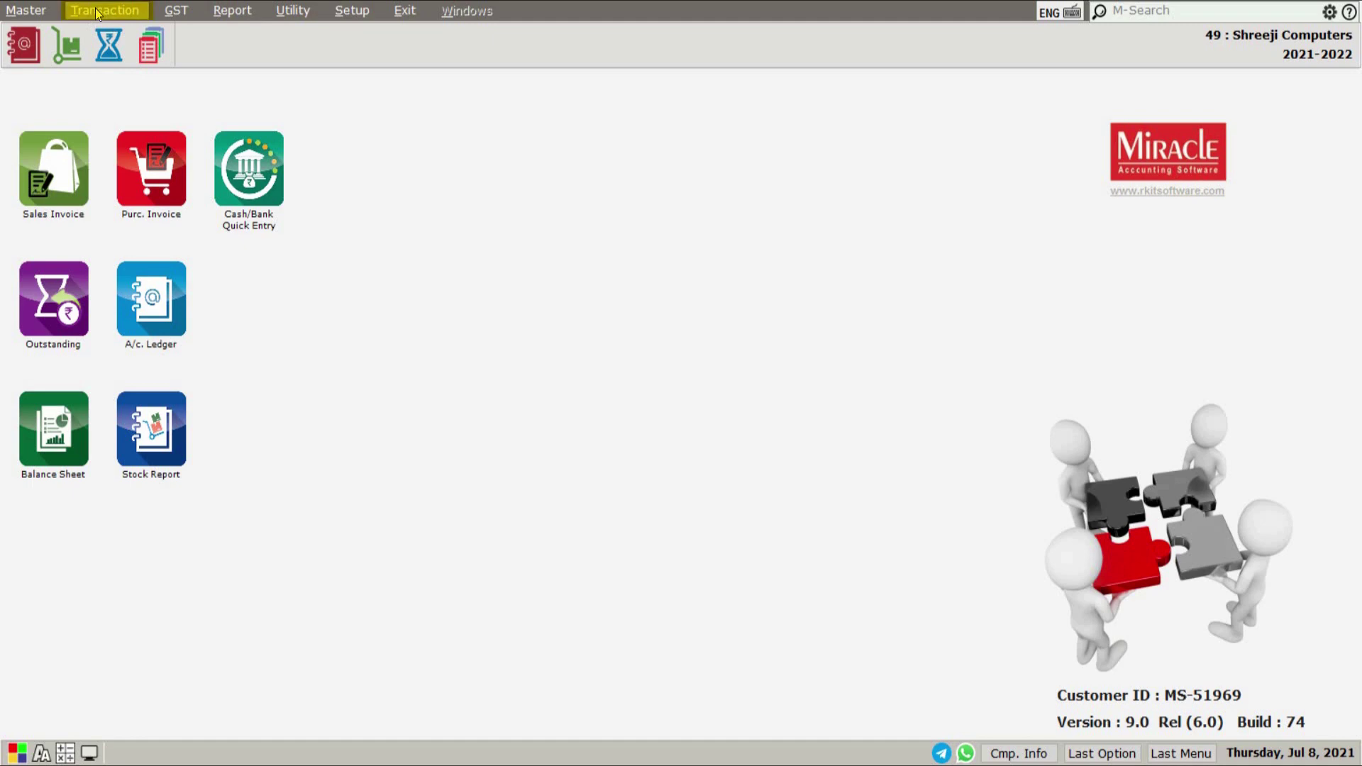
pyautogui.moveTo(163, 111)
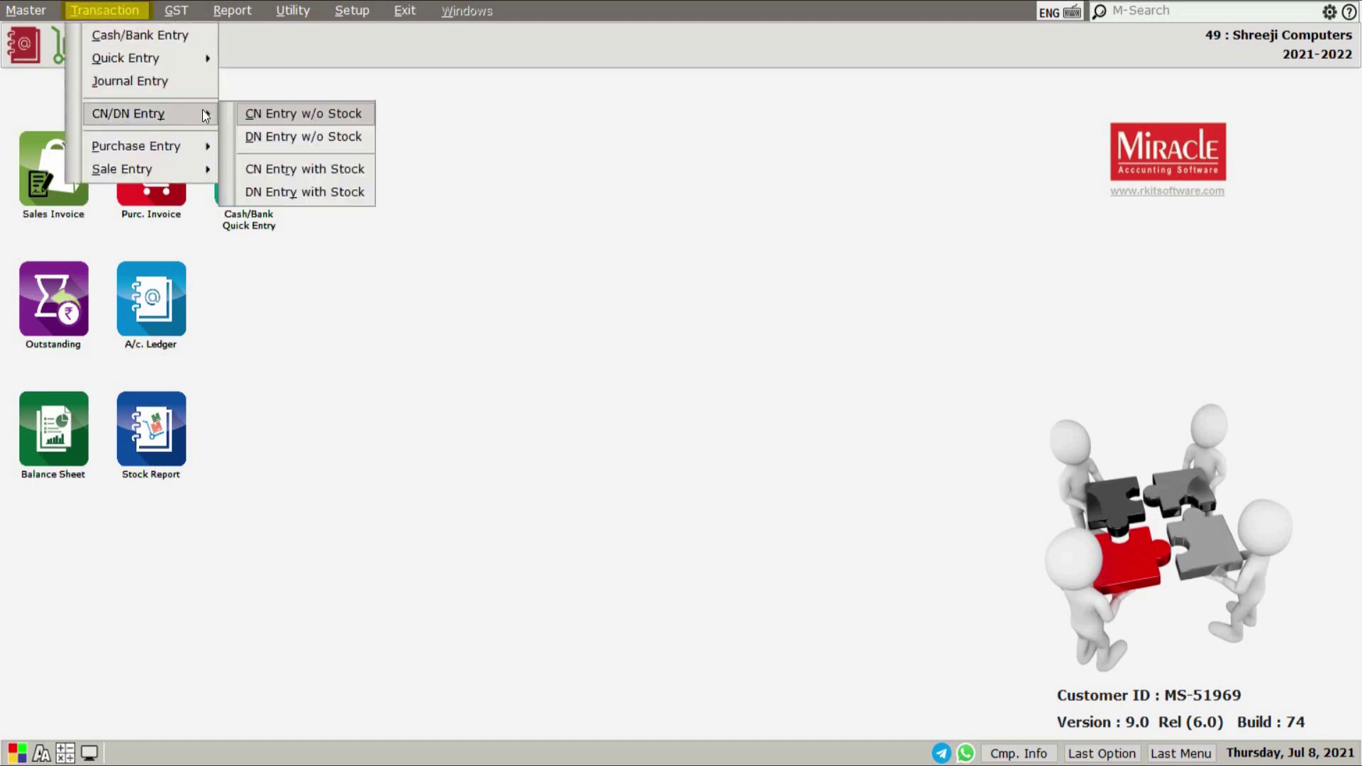
pyautogui.click(284, 192)
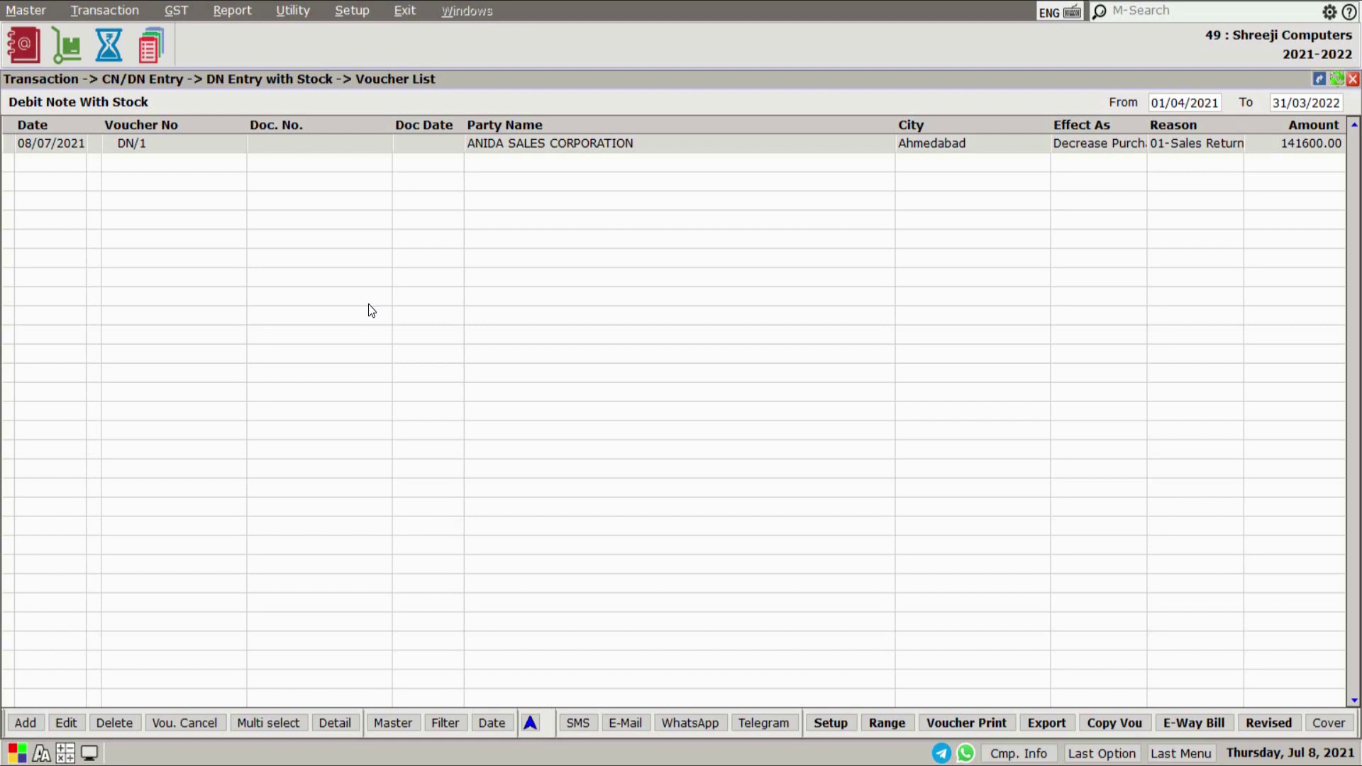
pyautogui.press('Insert')
pyautogui.press('Return')
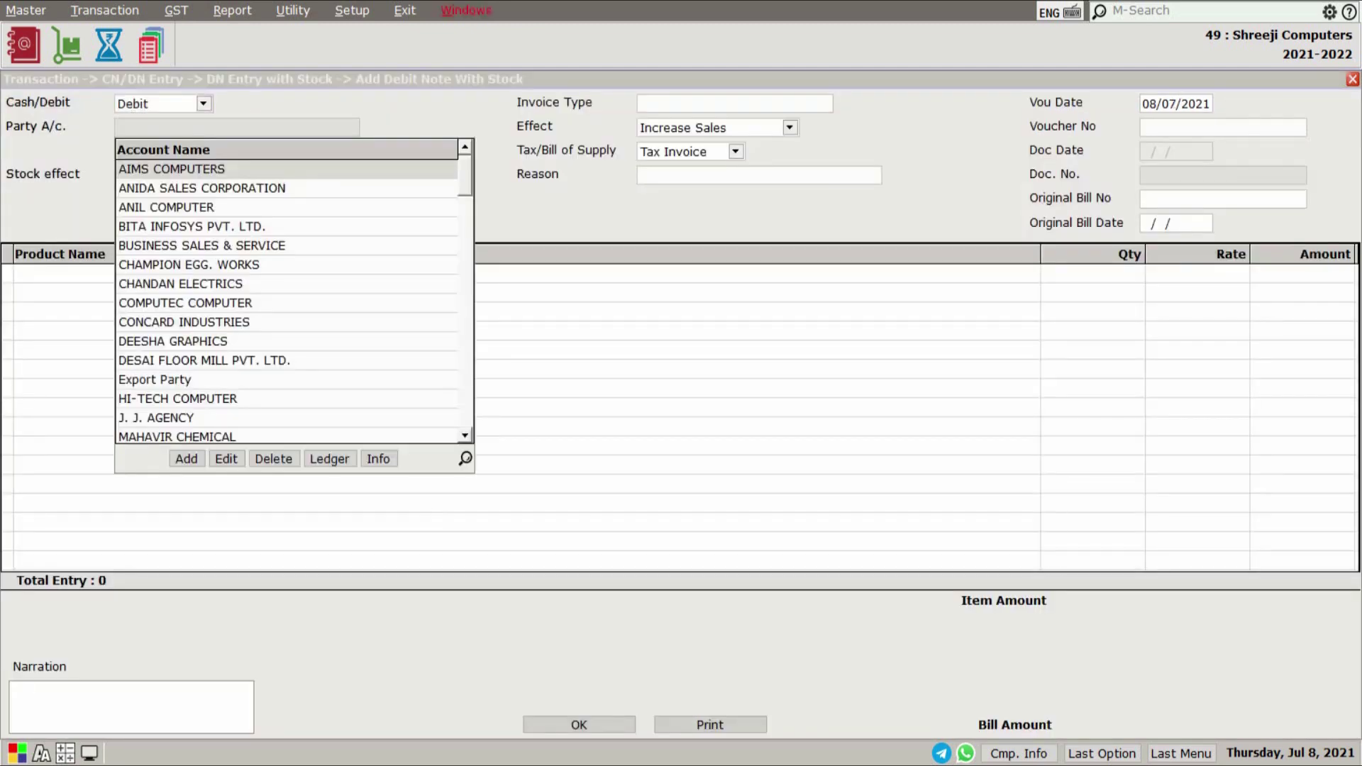
pyautogui.write('con')
pyautogui.press('Return')
pyautogui.press('Return')
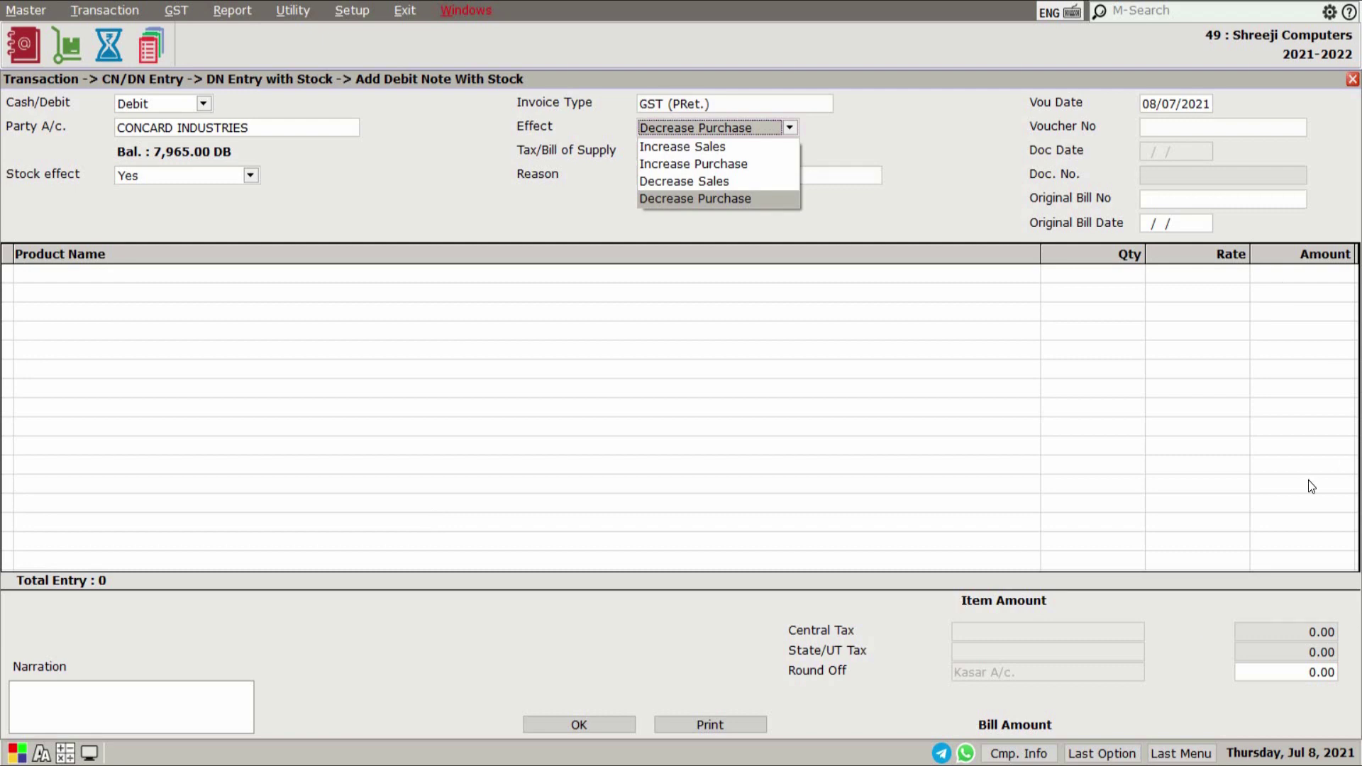
# Set the effect to Increase Sales, keep Tax Invoice, and choose 04-Correction in Invoice as the reason.
pyautogui.press('i')
pyautogui.press('Return')
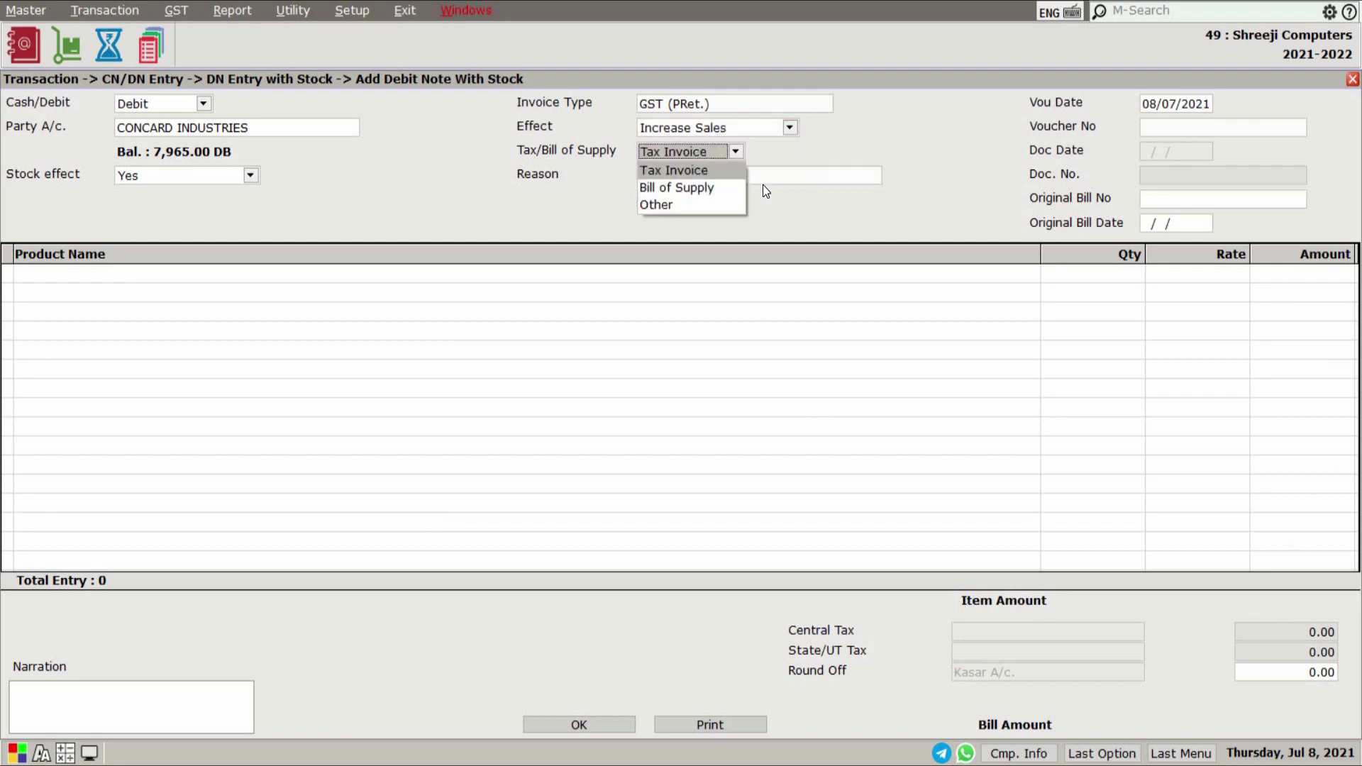
pyautogui.press('Return')
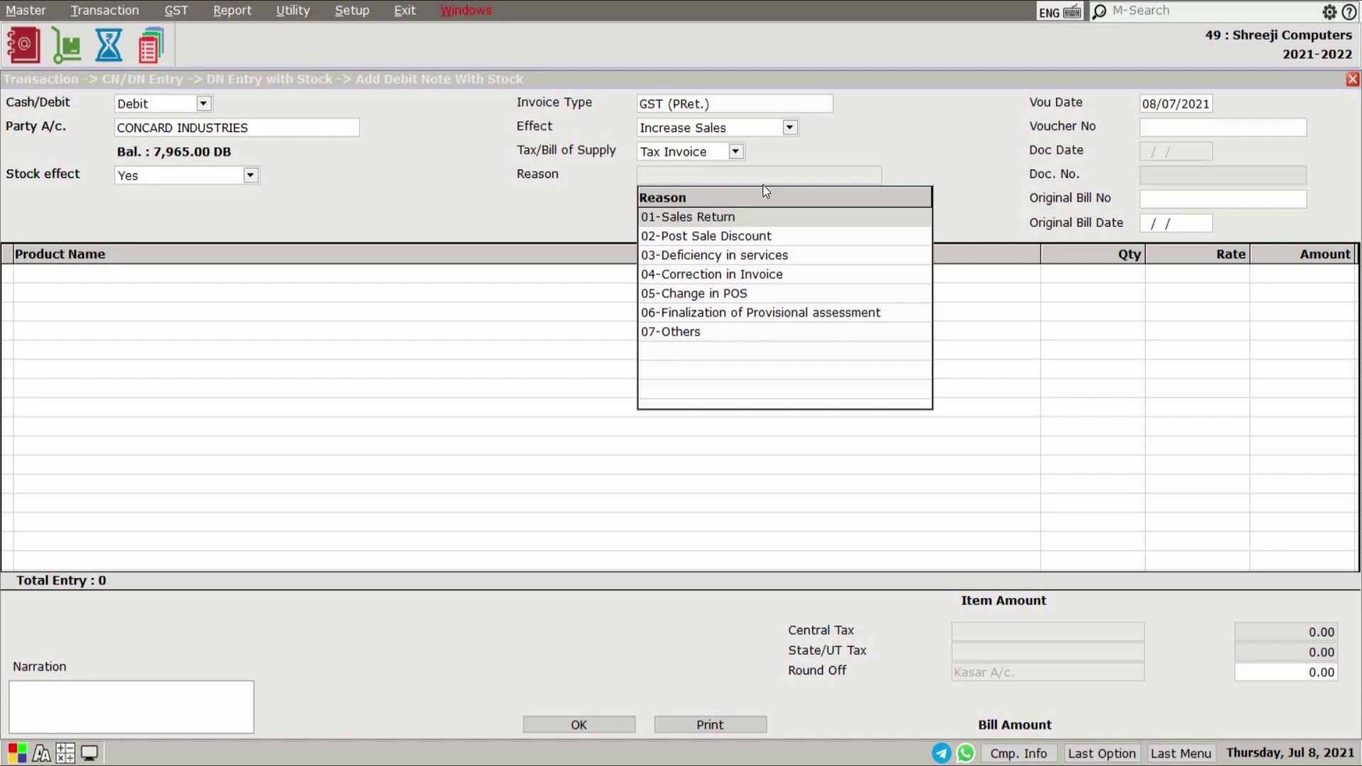
pyautogui.press('Down')
pyautogui.press('Down')
pyautogui.press('Down')
pyautogui.press('Return')
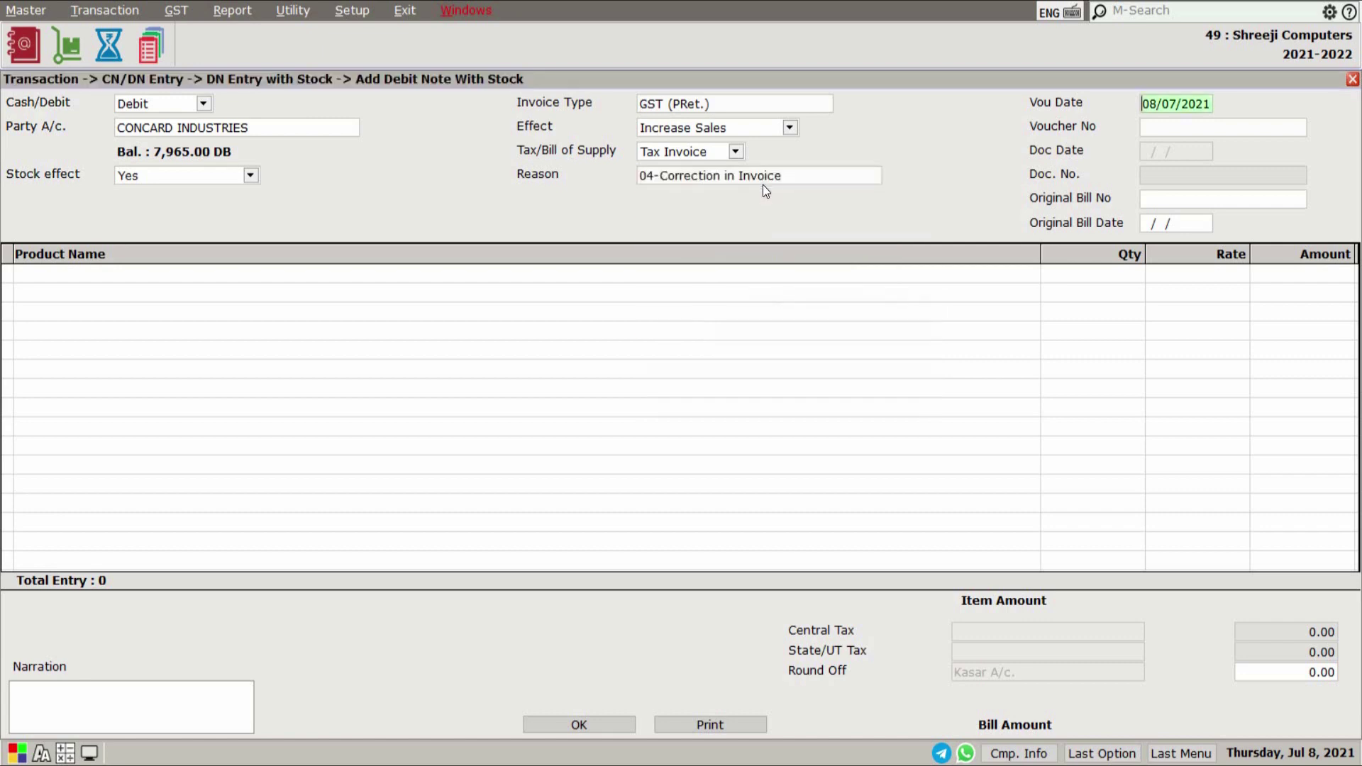
# Accept the voucher date, use the DN/ prefix, enter original bill GT/4 dated 08/04/2021, and set Stock effect to No.
pyautogui.press('Return')
pyautogui.press('Return')
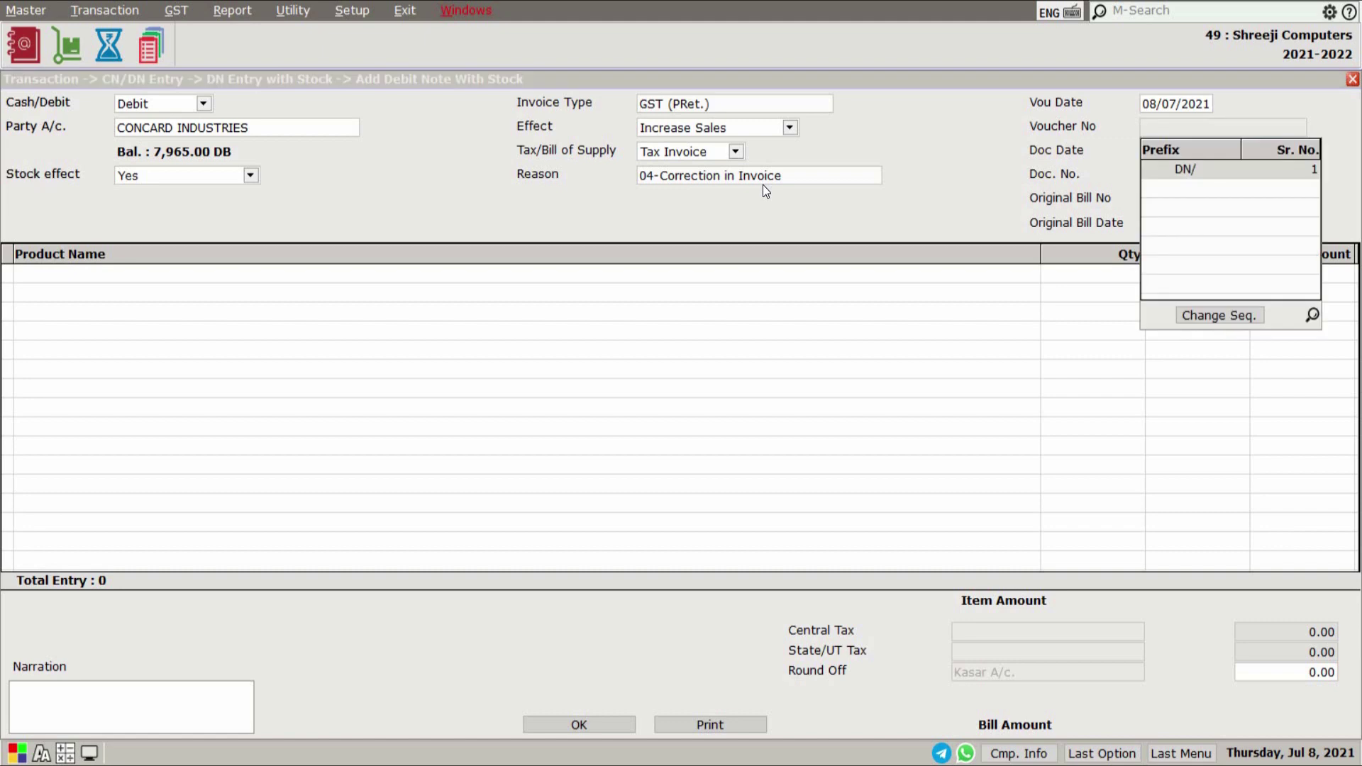
pyautogui.press('Return')
pyautogui.press('Return')
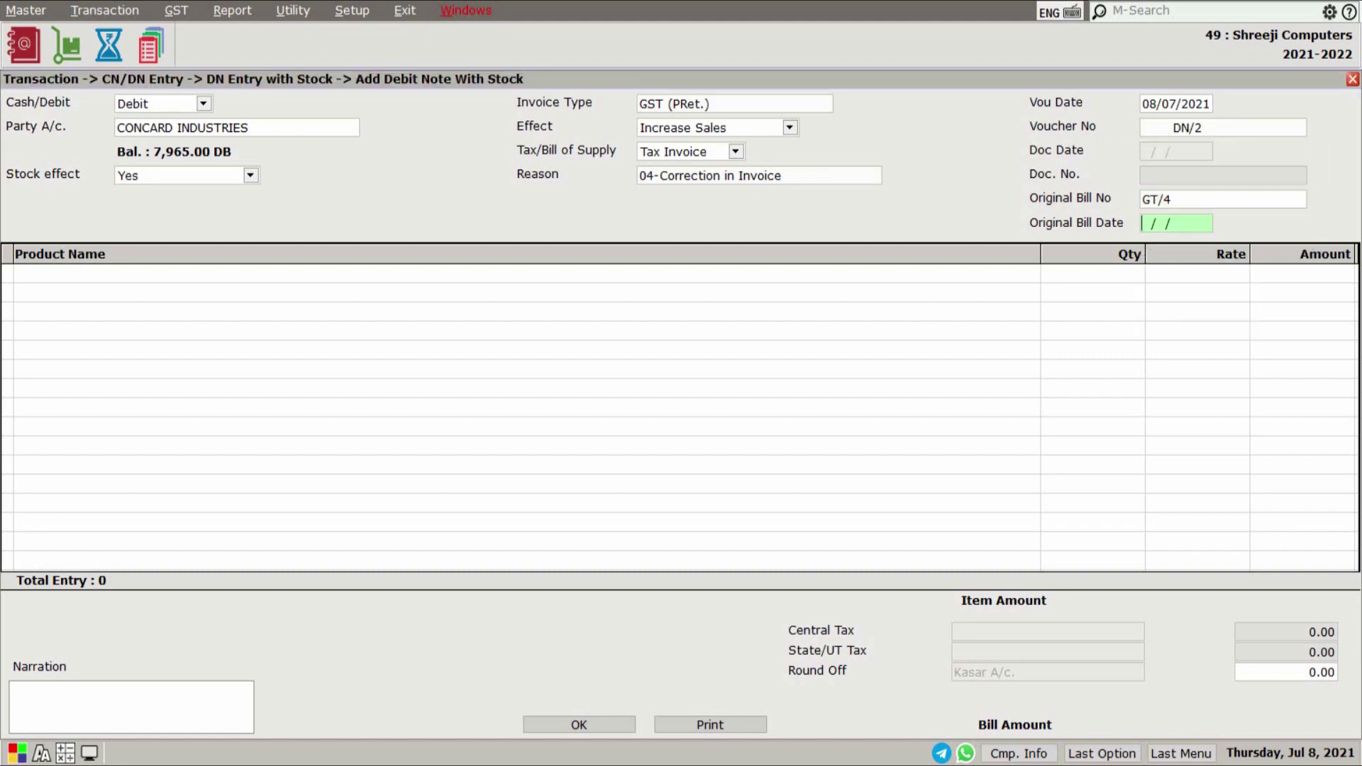
pyautogui.write('0804')
pyautogui.press('Return')
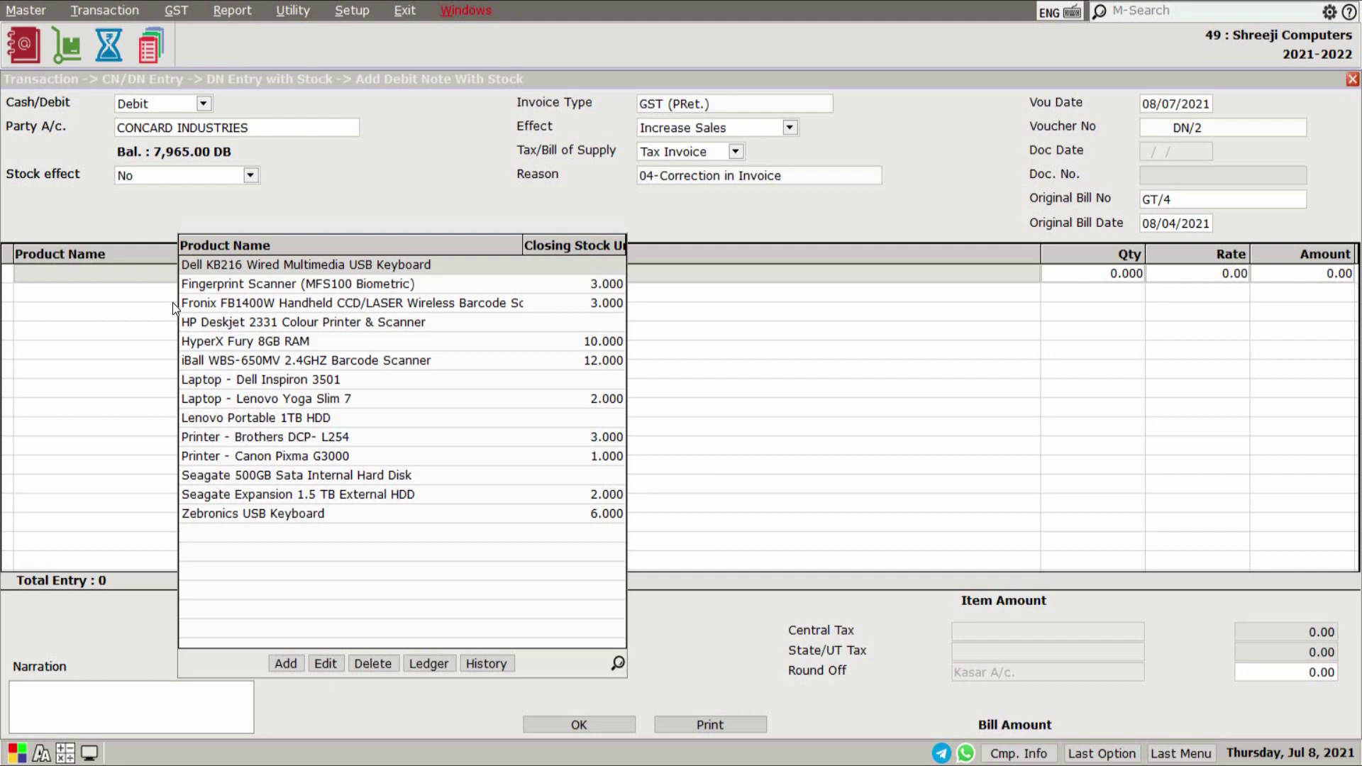
# Add Zebronics USB Keyboard with quantity 15 and rate 50, save the debit note, and close the voucher list.
pyautogui.write('z')
pyautogui.press('Return')
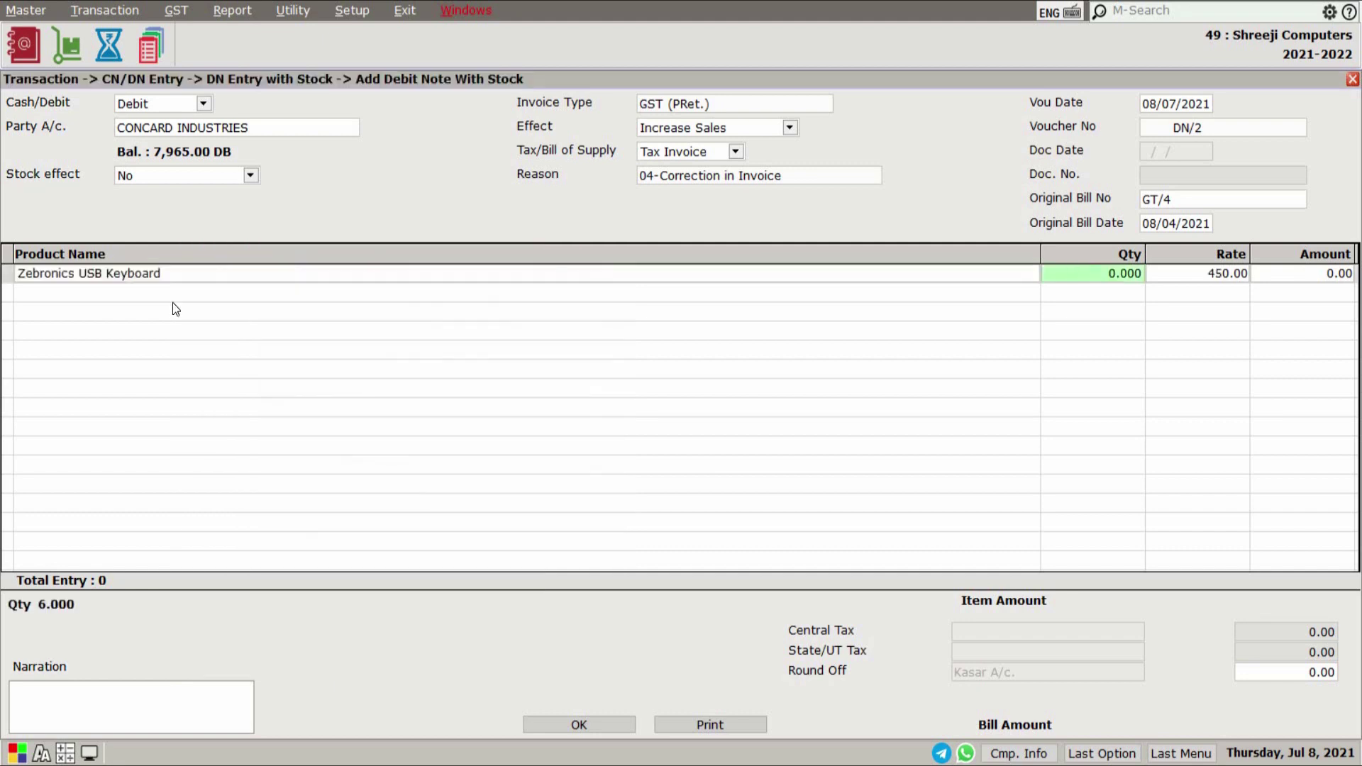
pyautogui.write('15')
pyautogui.press('Return')
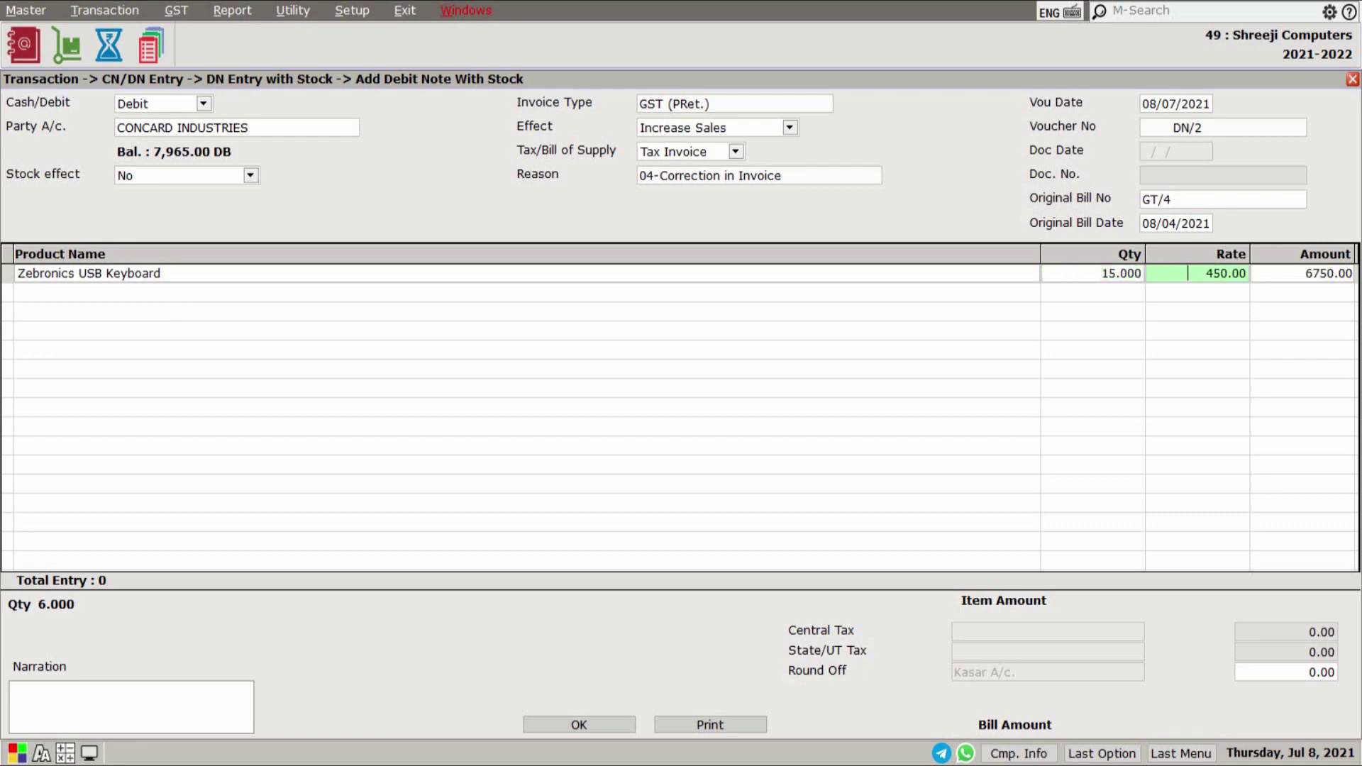
pyautogui.write('50')
pyautogui.press('Return')
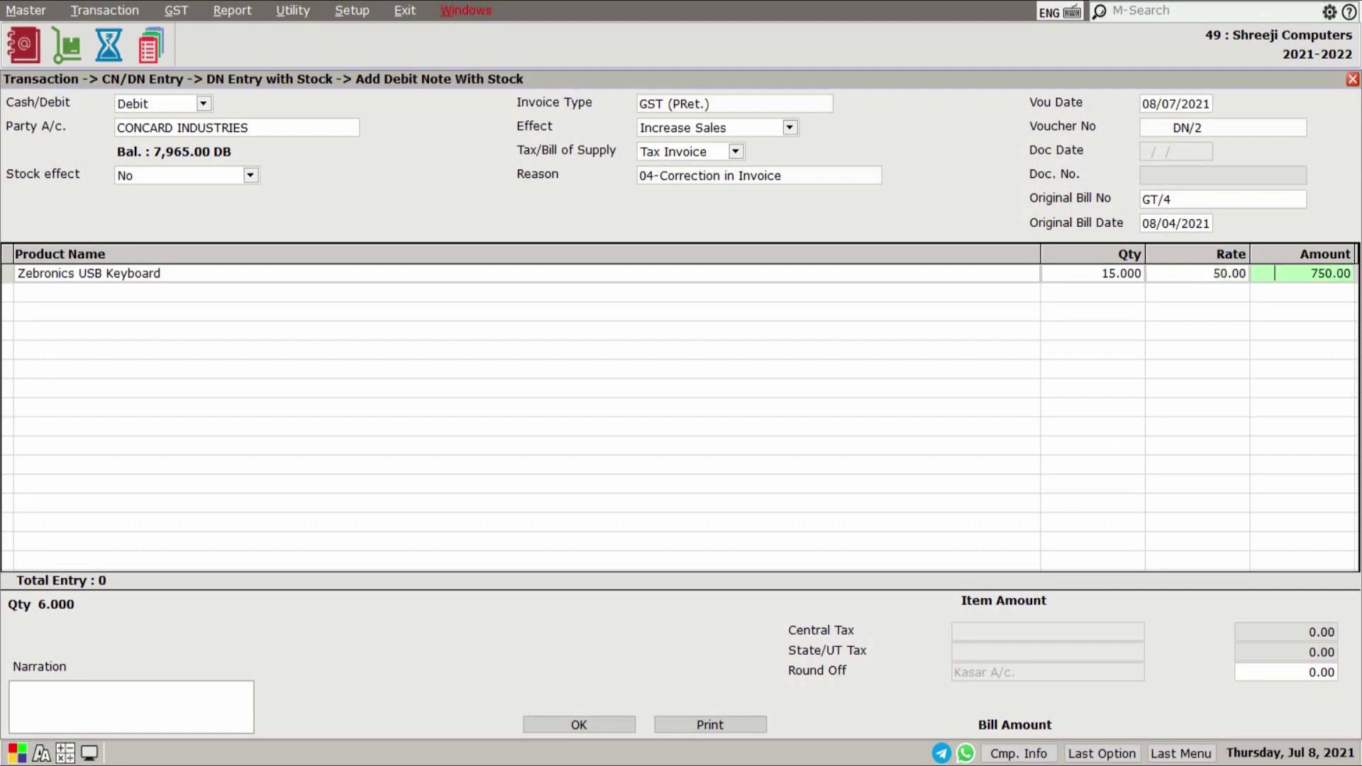
pyautogui.click(598, 726)
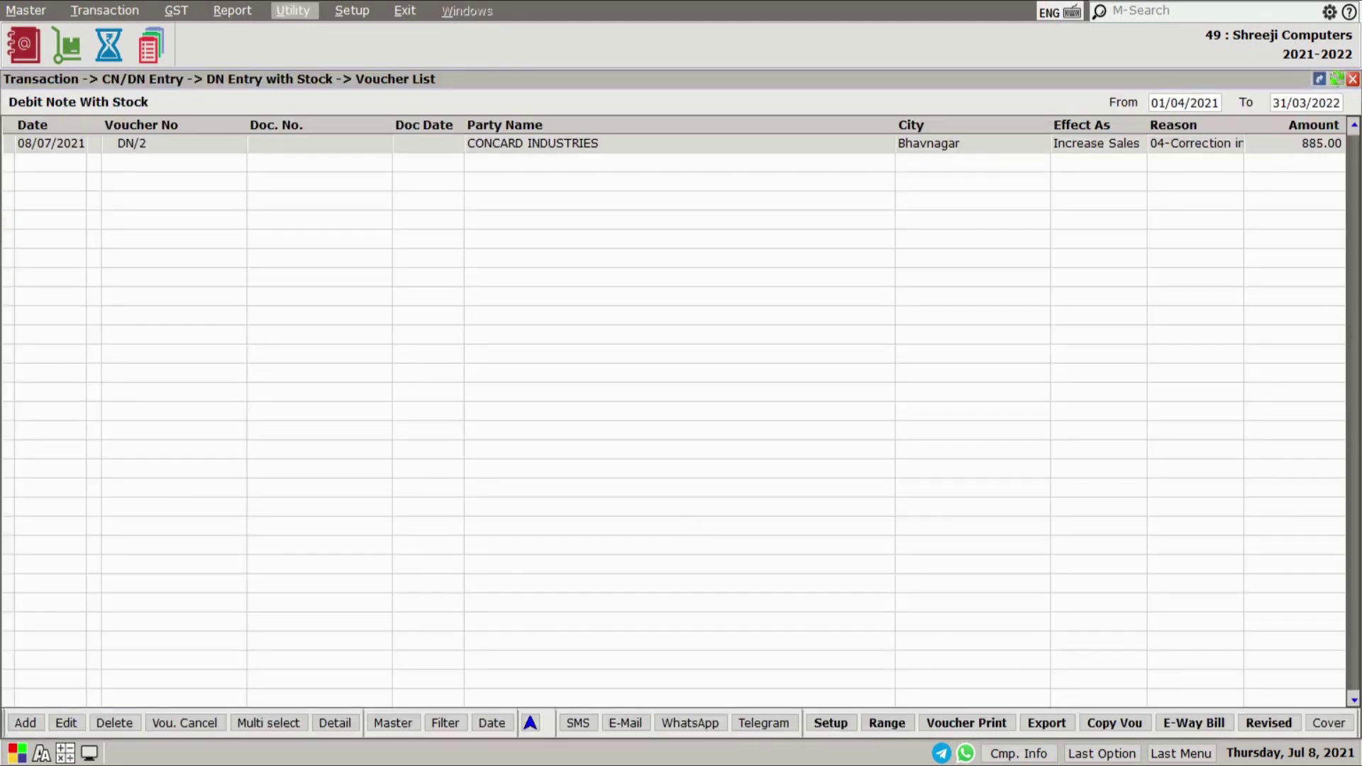
pyautogui.press('Escape')
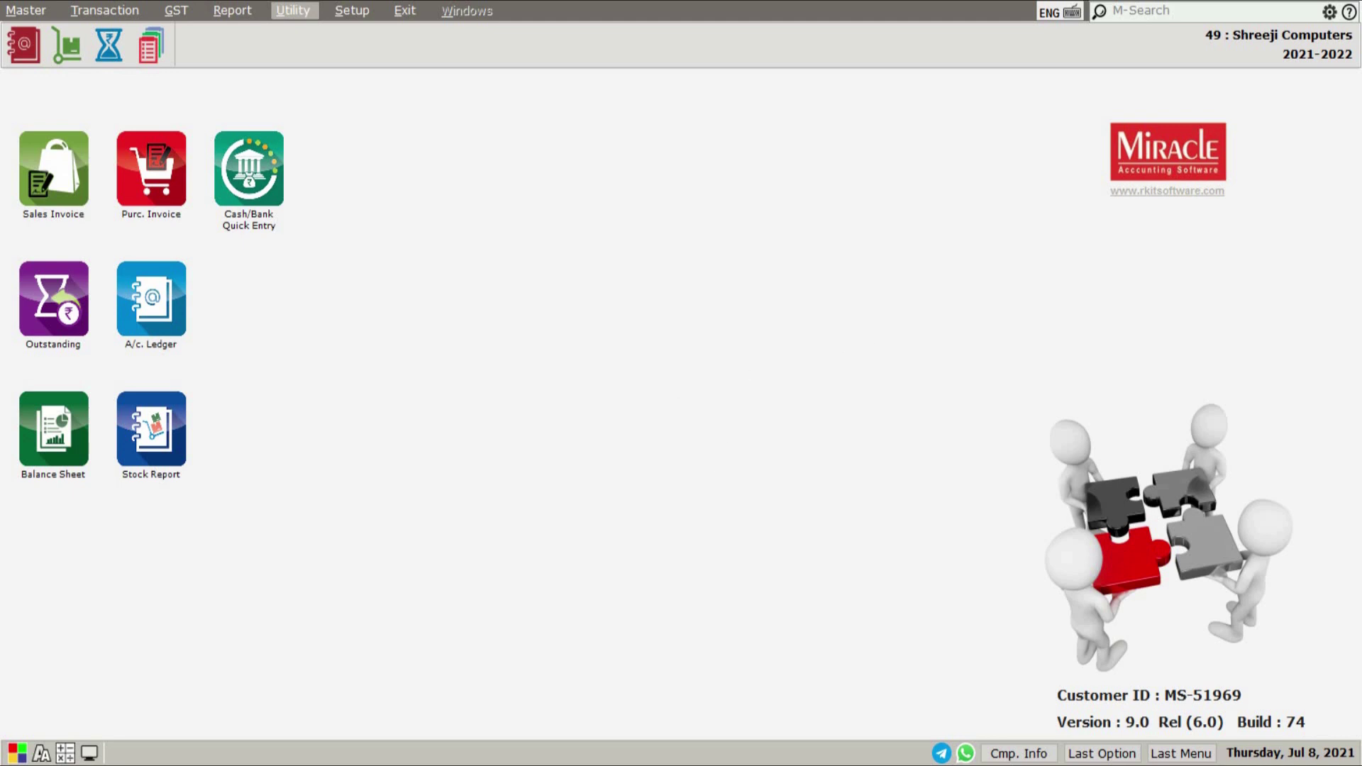
# Review the products, quantities and rates in TIME AGENCY's purchase invoice TA/10, and exit without saving.
pyautogui.click(98, 16)
pyautogui.moveTo(168, 141)
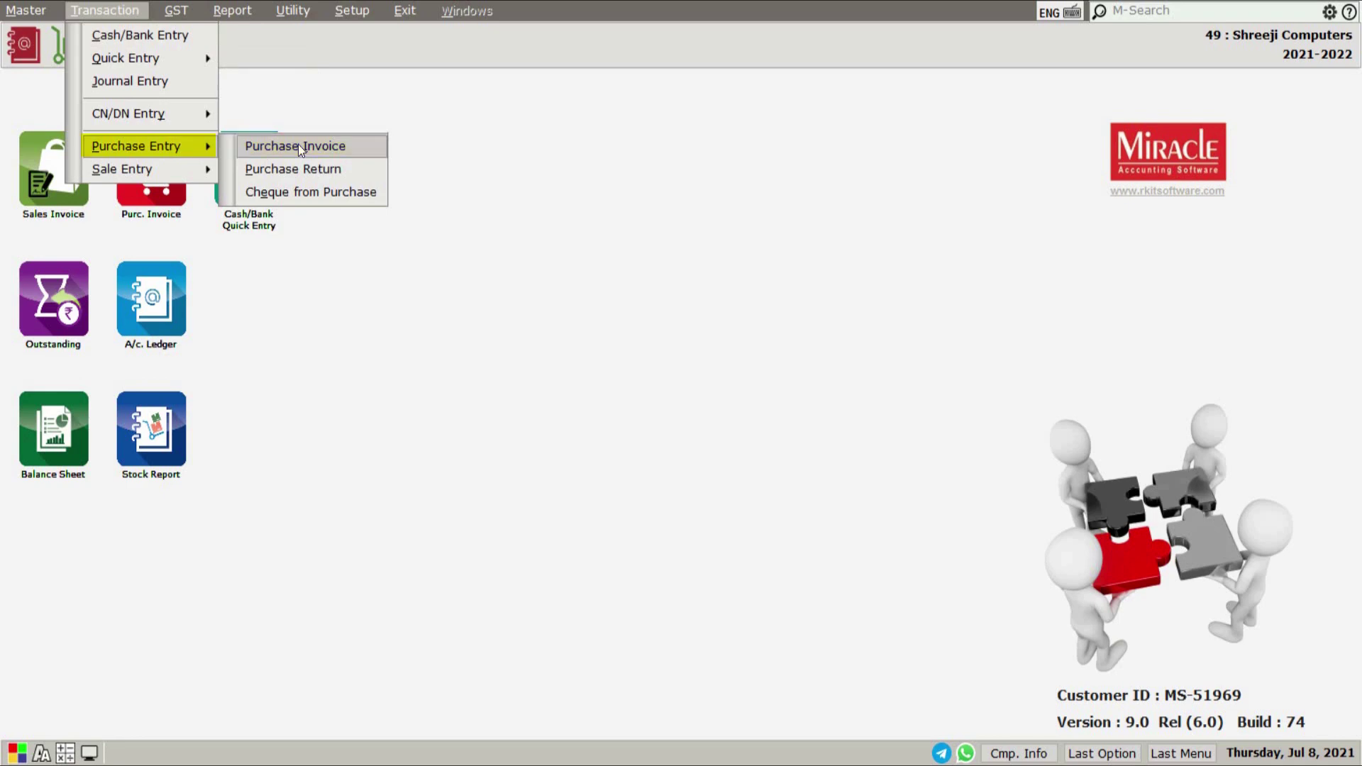
pyautogui.click(298, 145)
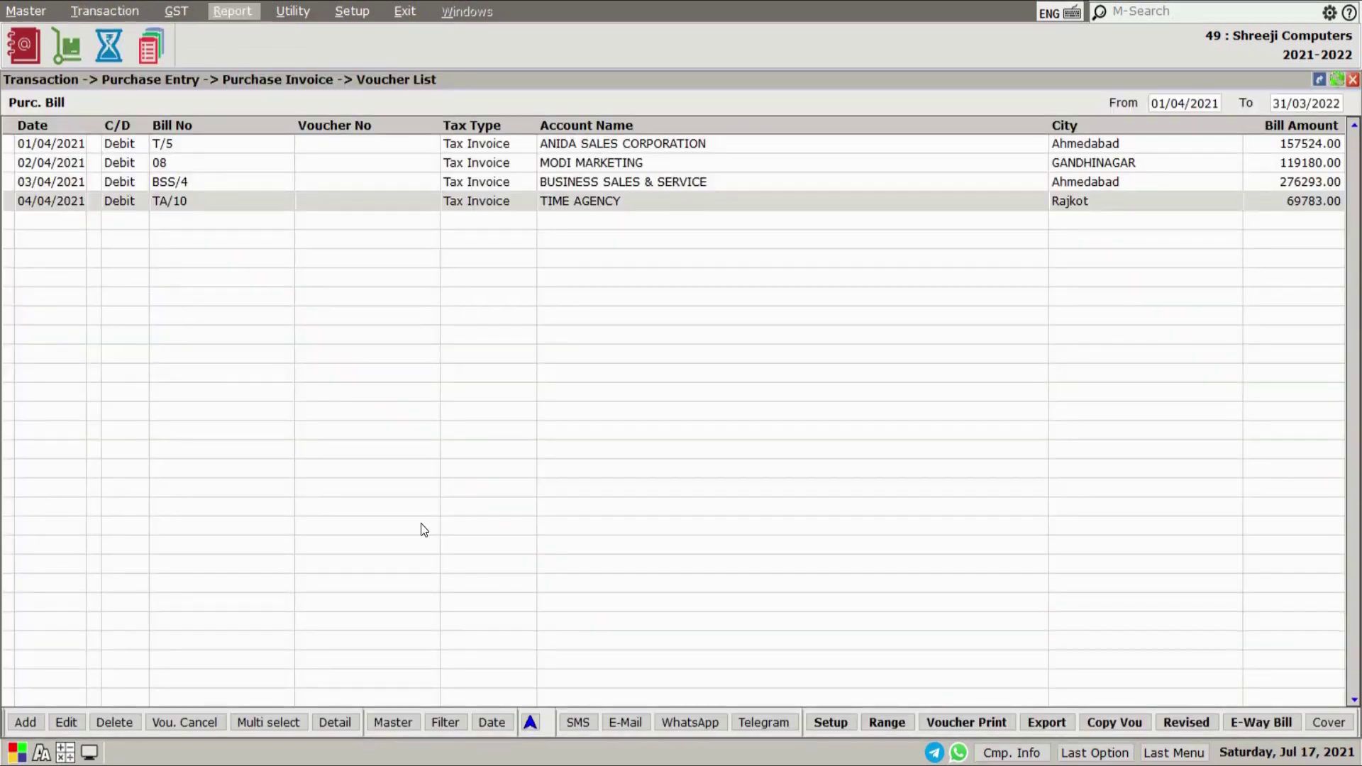
pyautogui.click(708, 194)
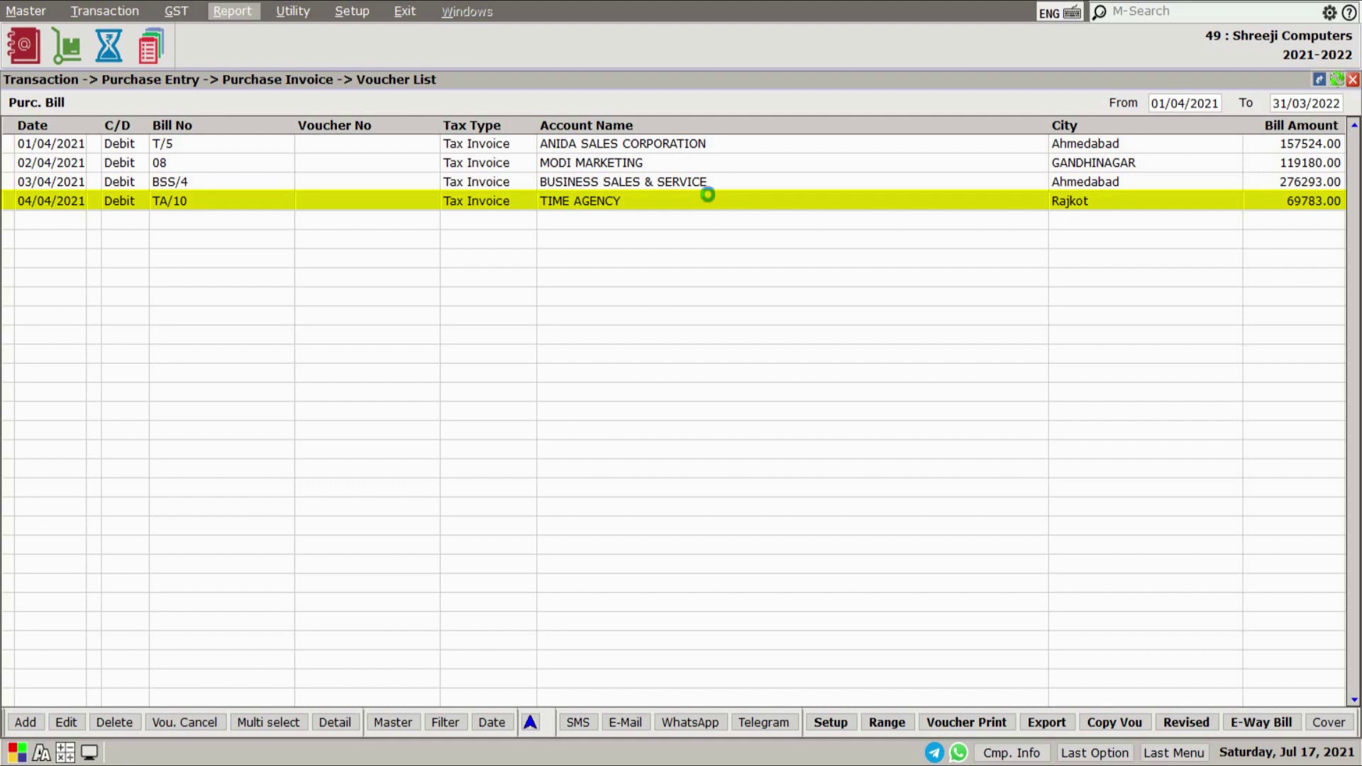
pyautogui.doubleClick(708, 194)
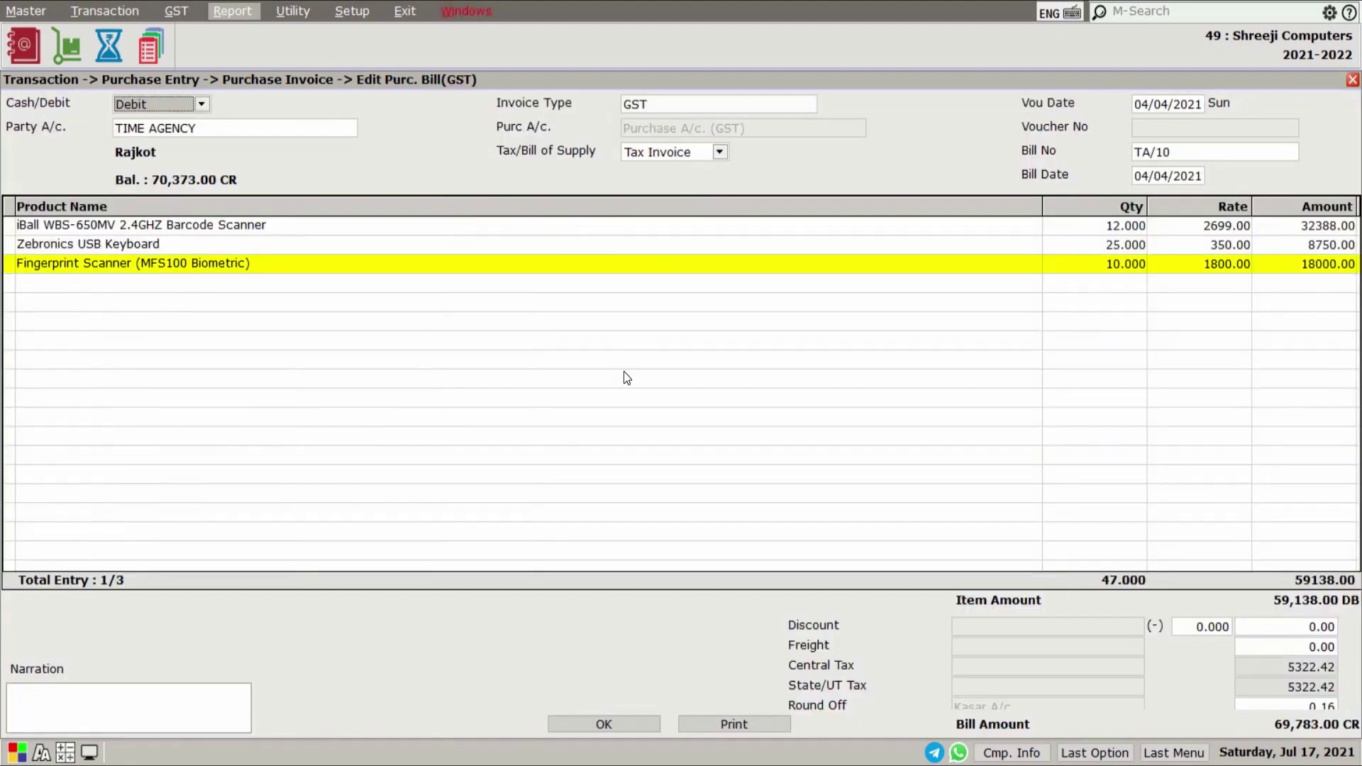
pyautogui.press('Escape')
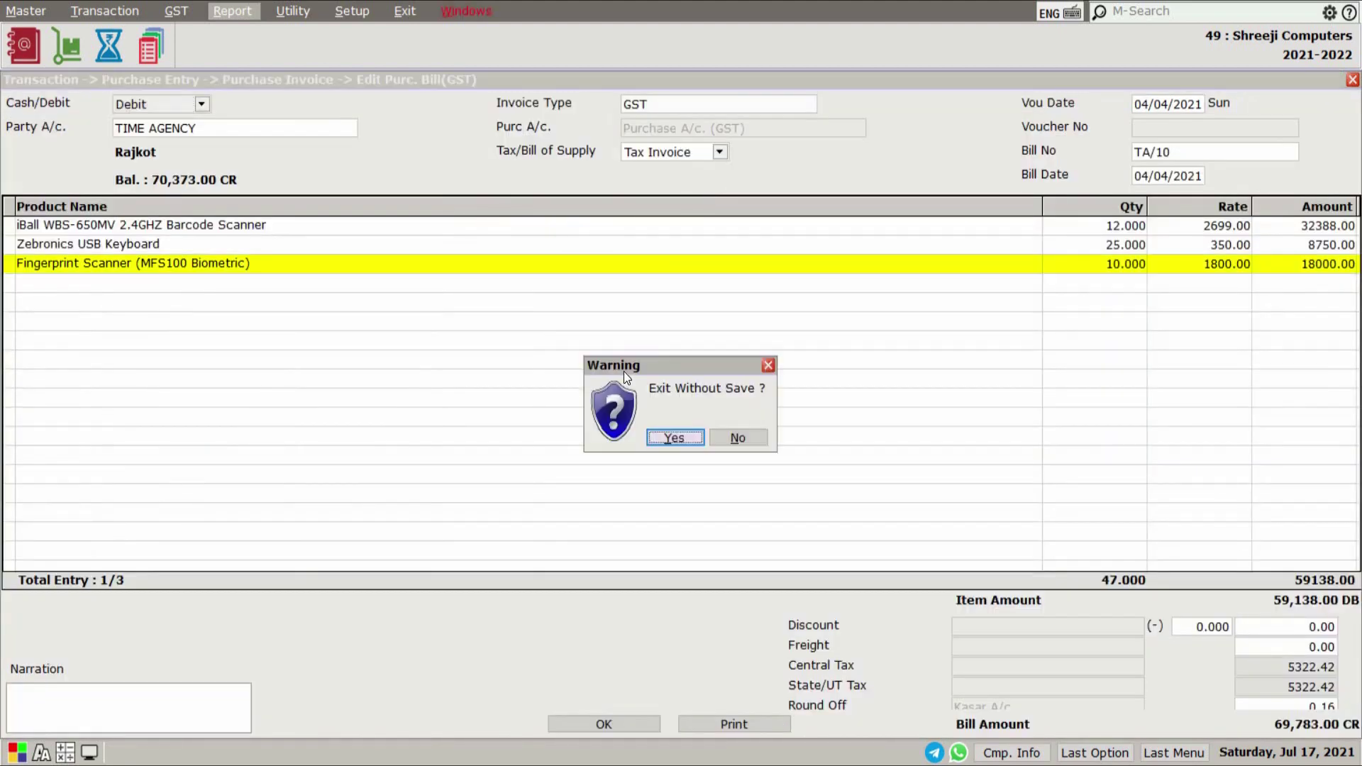
pyautogui.press('Return')
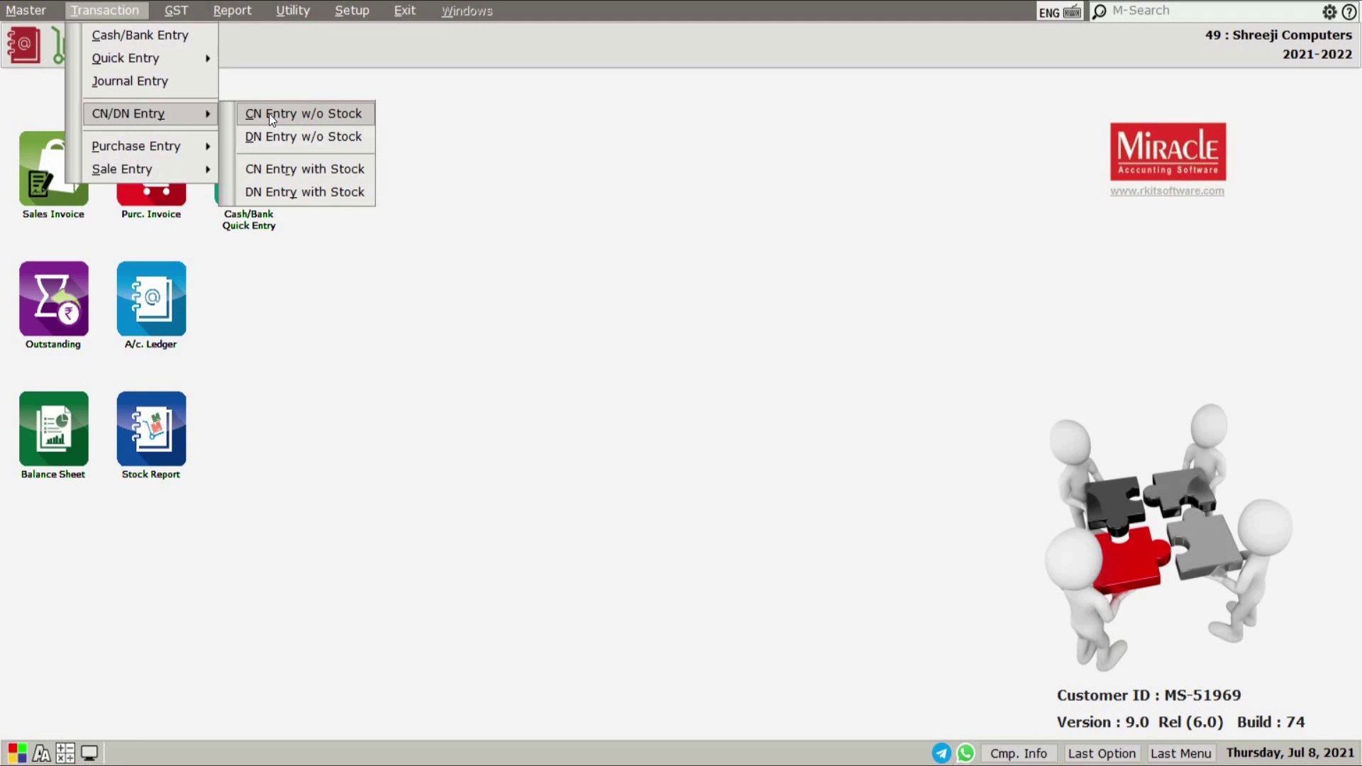
# Start a new credit note with stock as Debit for TIME AGENCY with invoice type GST (Sale).
pyautogui.click(276, 170)
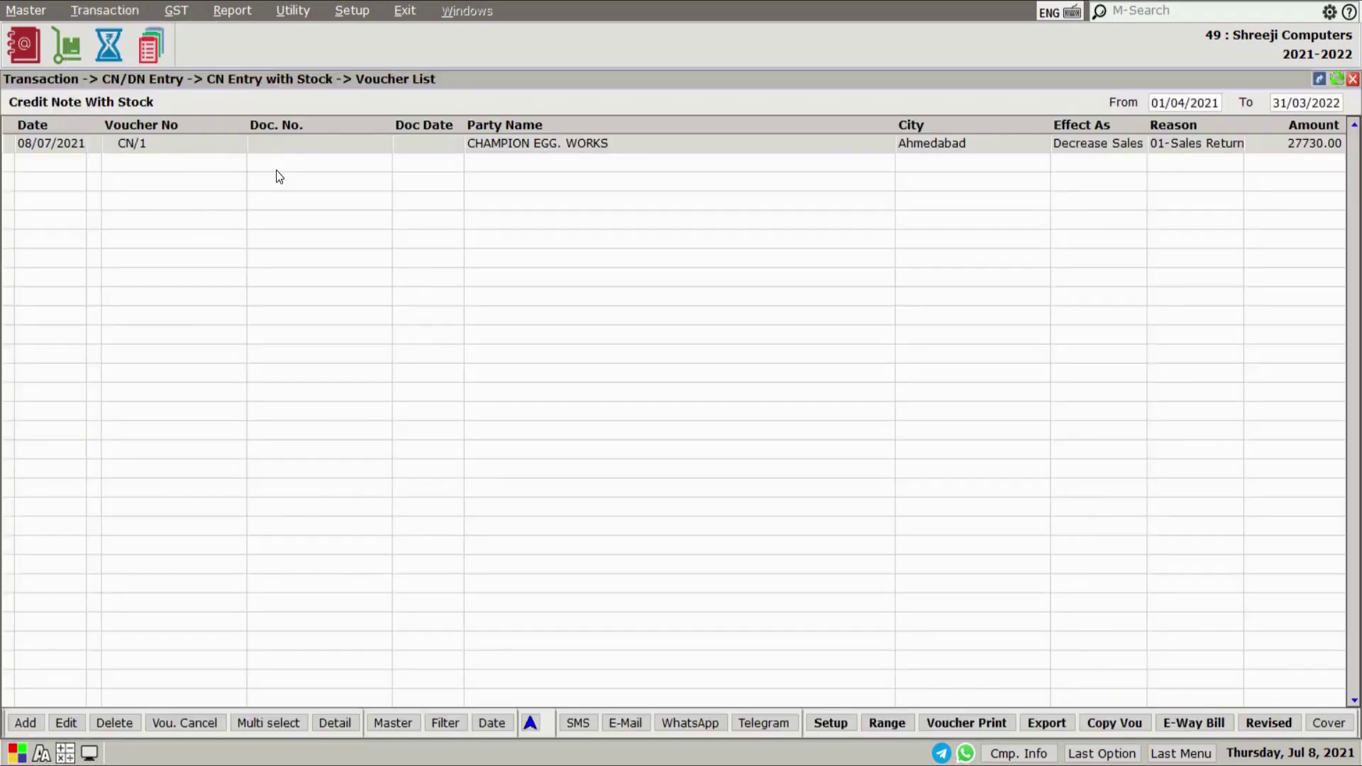
pyautogui.click(24, 722)
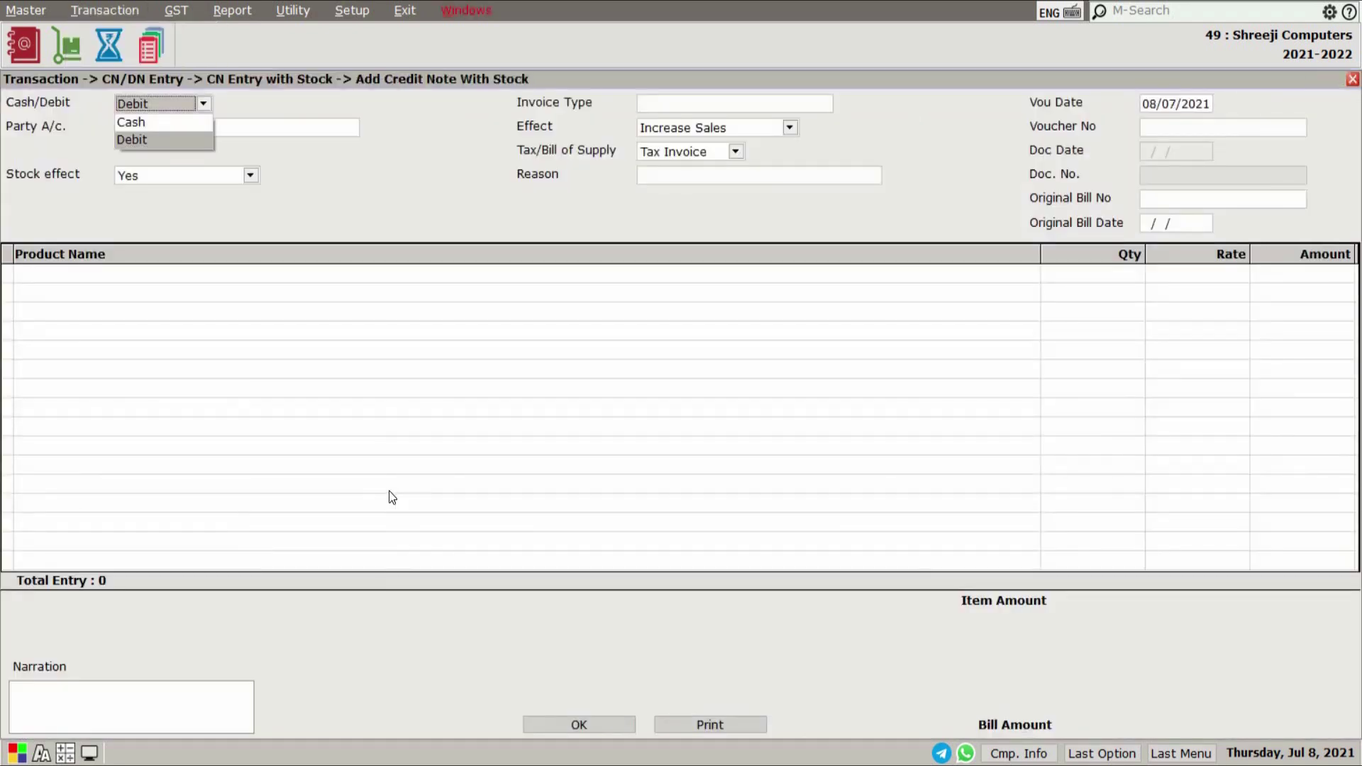
pyautogui.press('Return')
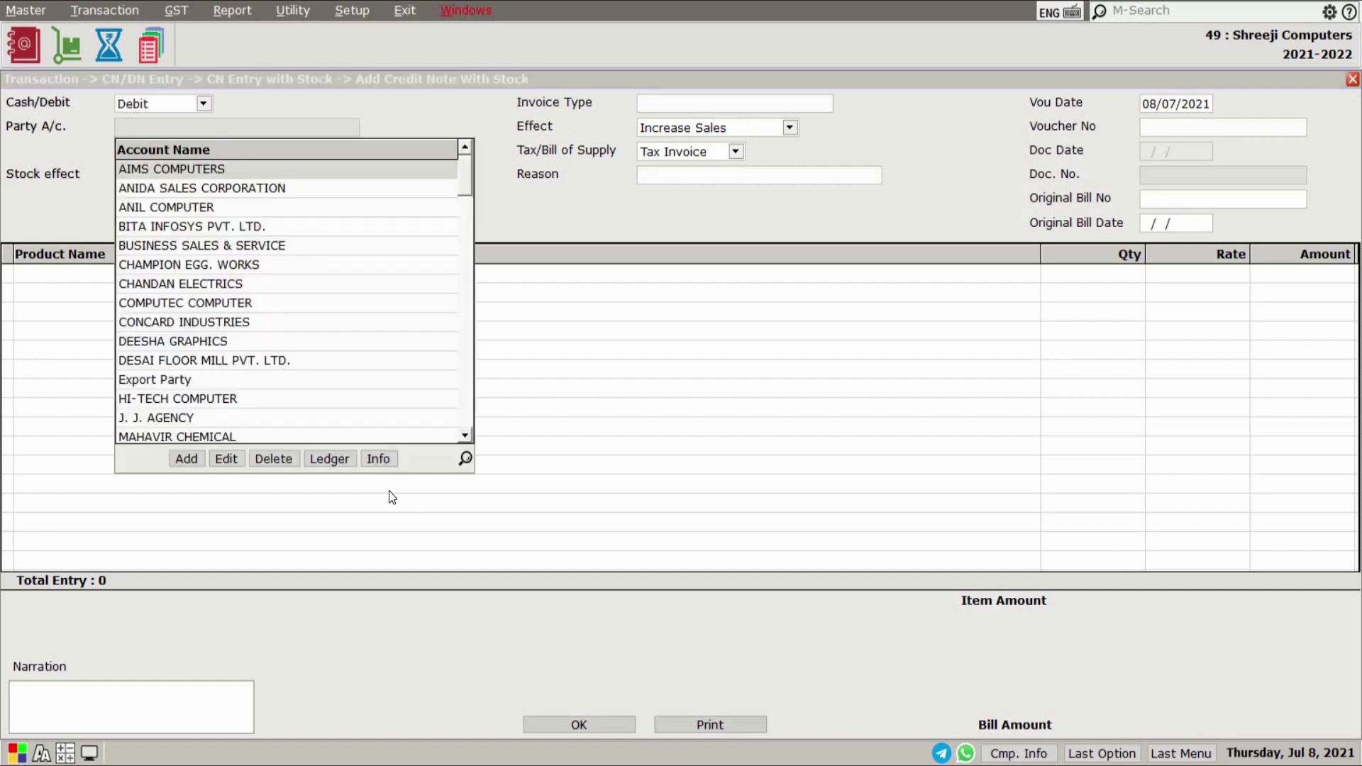
pyautogui.write('time')
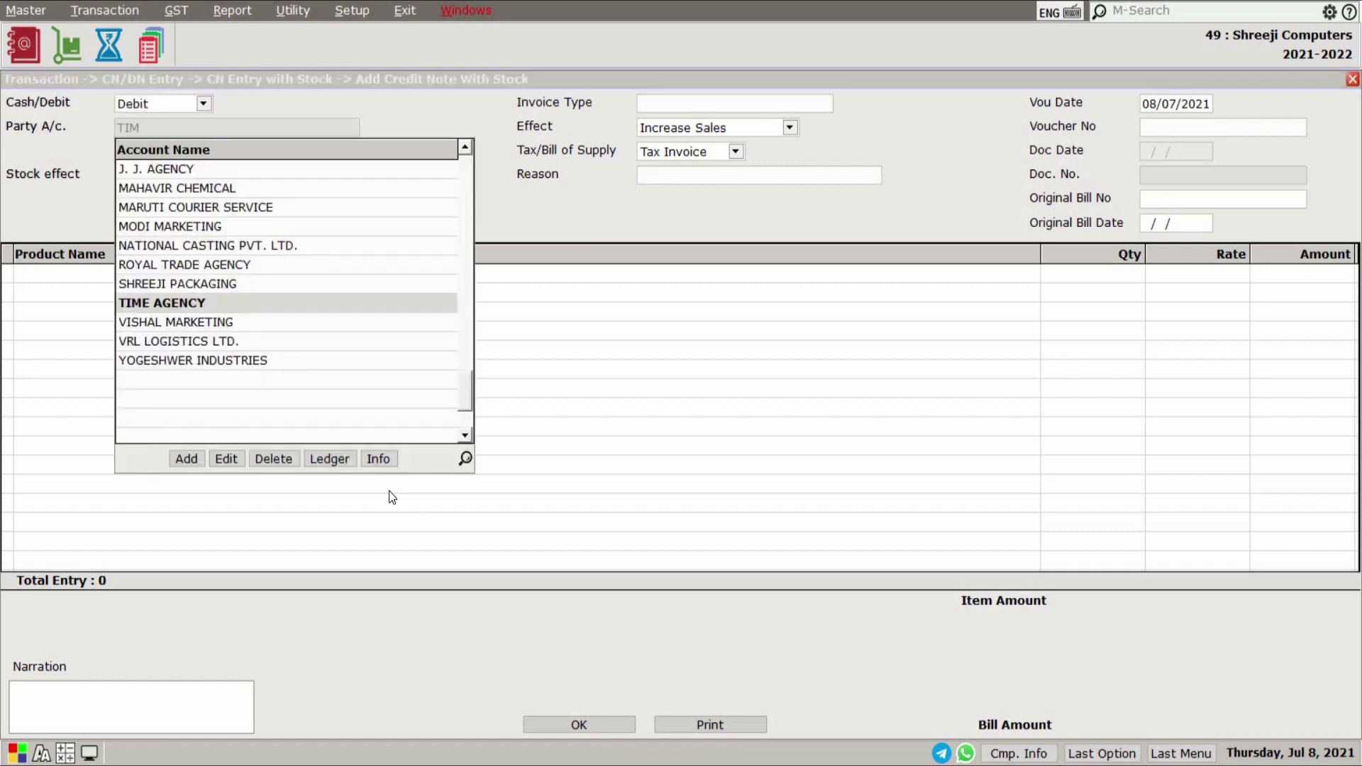
pyautogui.press('Return')
pyautogui.press('Return')
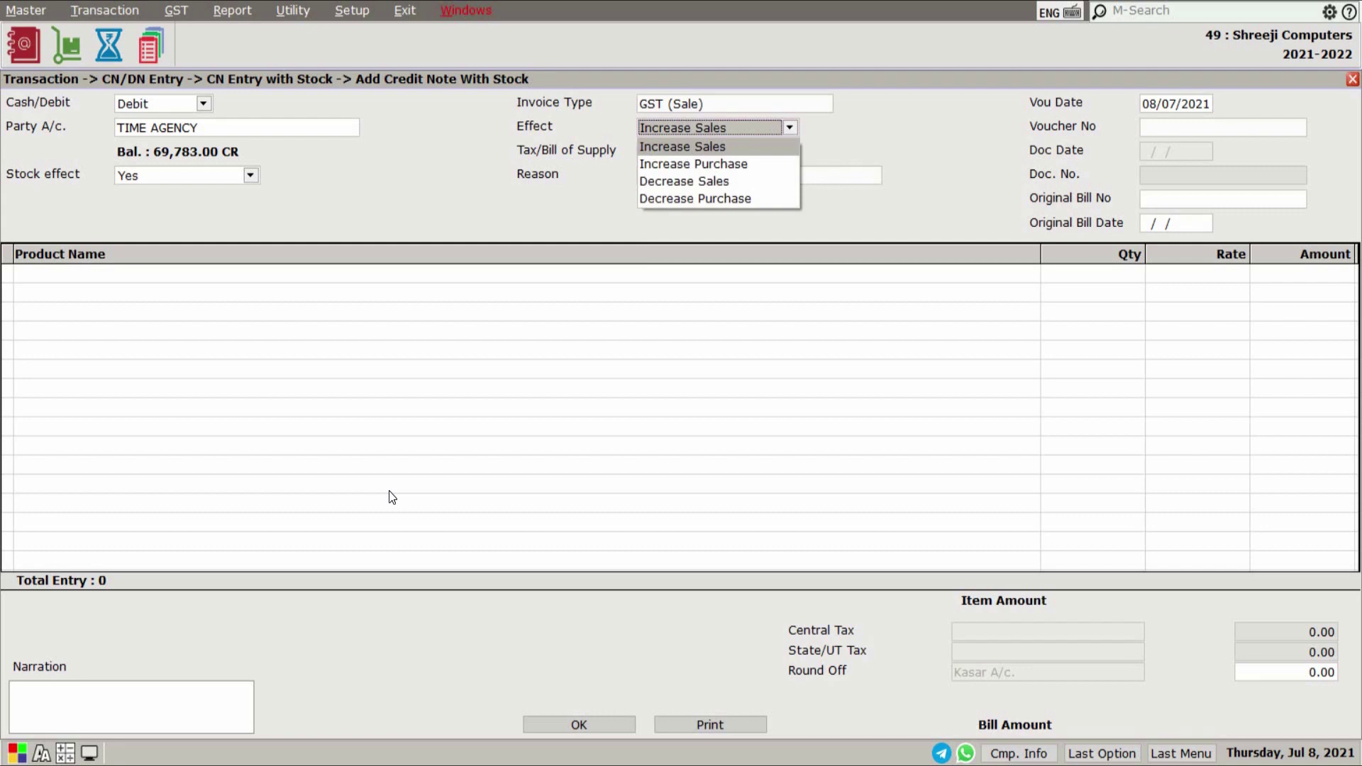
# Set the effect to Increase Purchase, keep Tax Invoice, choose 04-Correction in Invoice as the reason, and accept the voucher date.
pyautogui.press('Down')
pyautogui.press('Return')
pyautogui.press('Return')
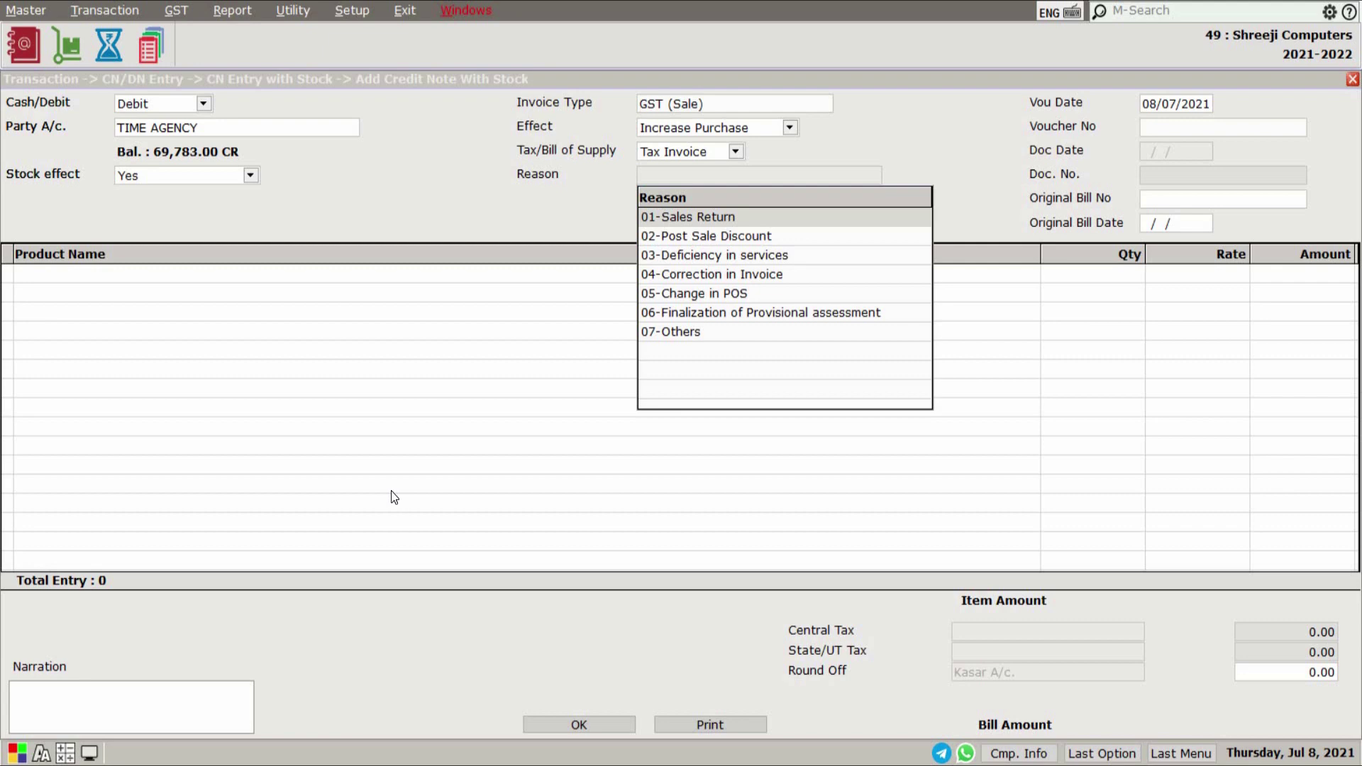
pyautogui.press('Down')
pyautogui.press('Down')
pyautogui.press('Down')
pyautogui.press('Return')
pyautogui.press('Return')
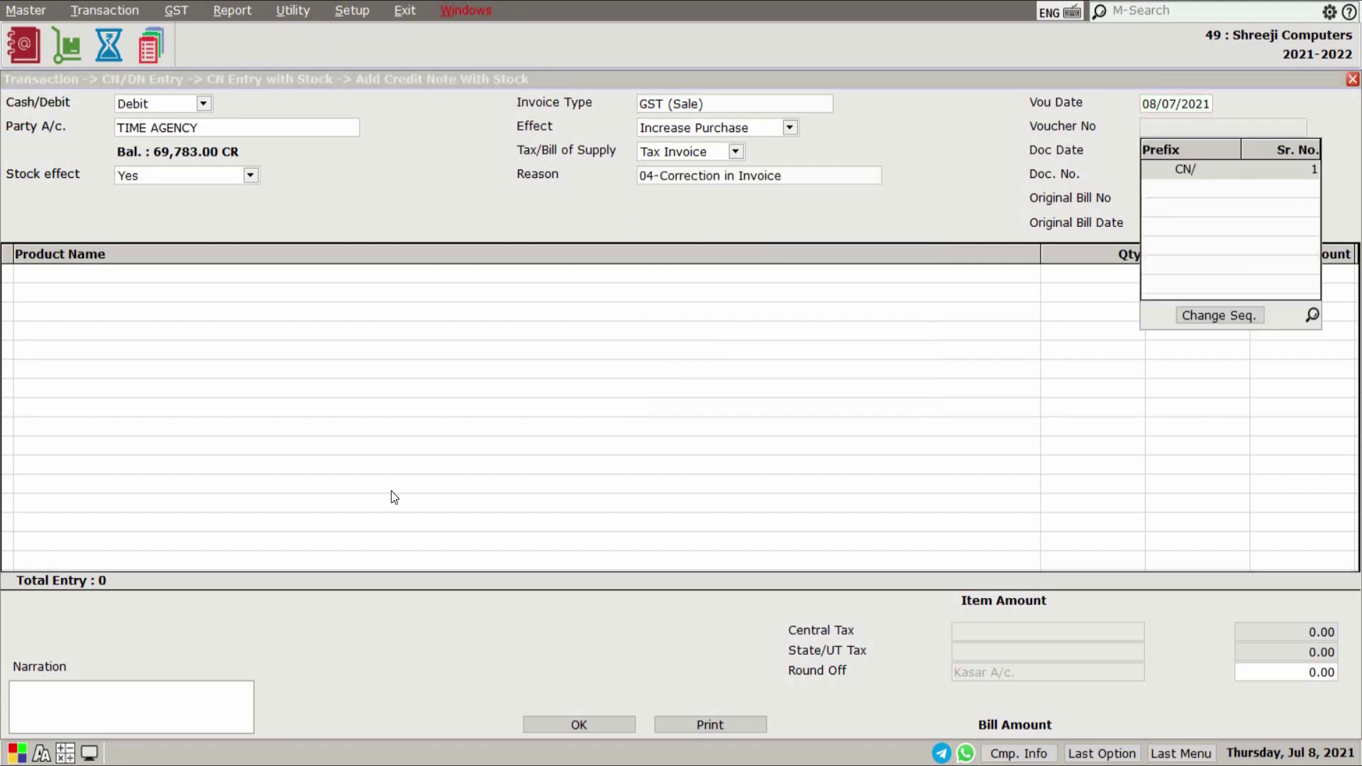
# Use the CN/ voucher prefix, enter original bill TA/10 dated 04/04/2021, and set Stock effect to No.
pyautogui.press('Return')
pyautogui.press('Return')
pyautogui.press('Up')
pyautogui.write('TA/10')
pyautogui.press('Return')
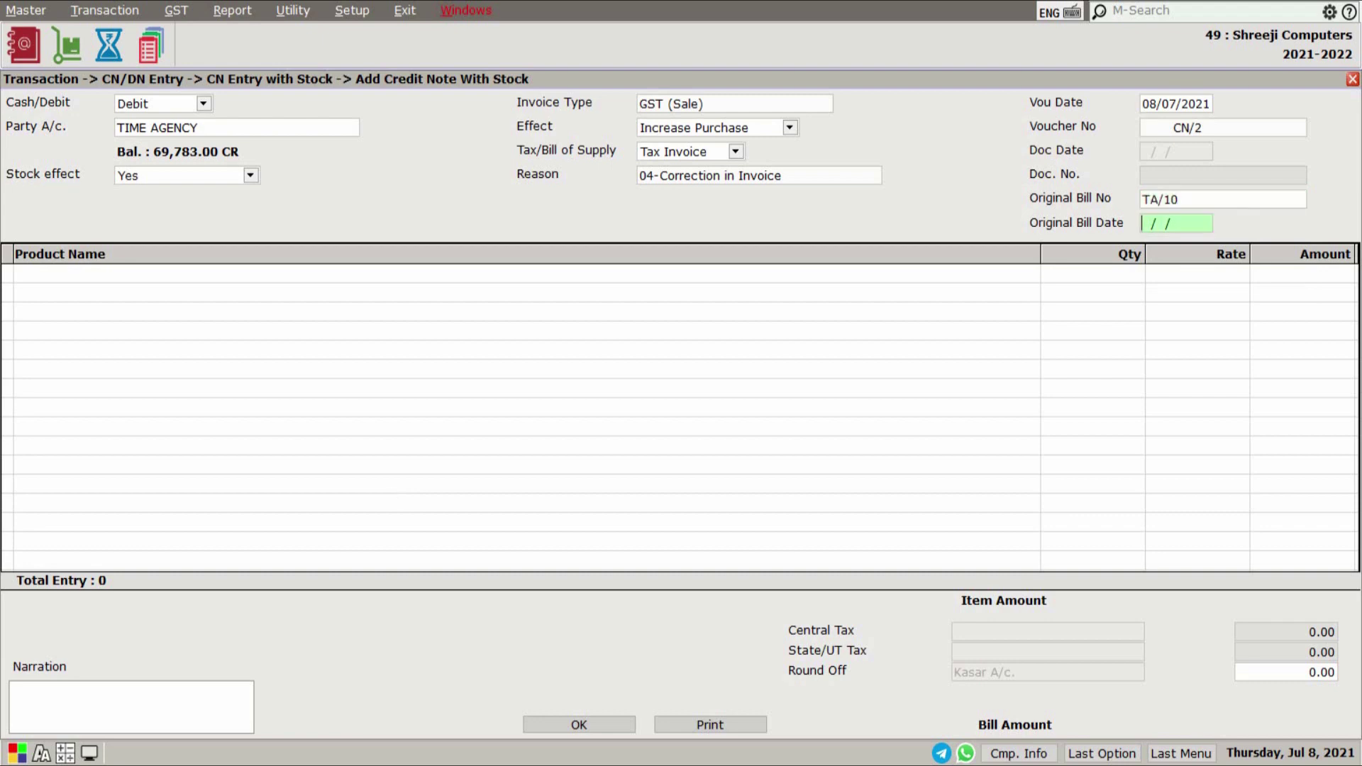
pyautogui.write('04042021')
pyautogui.press('Return')
pyautogui.press('Return')
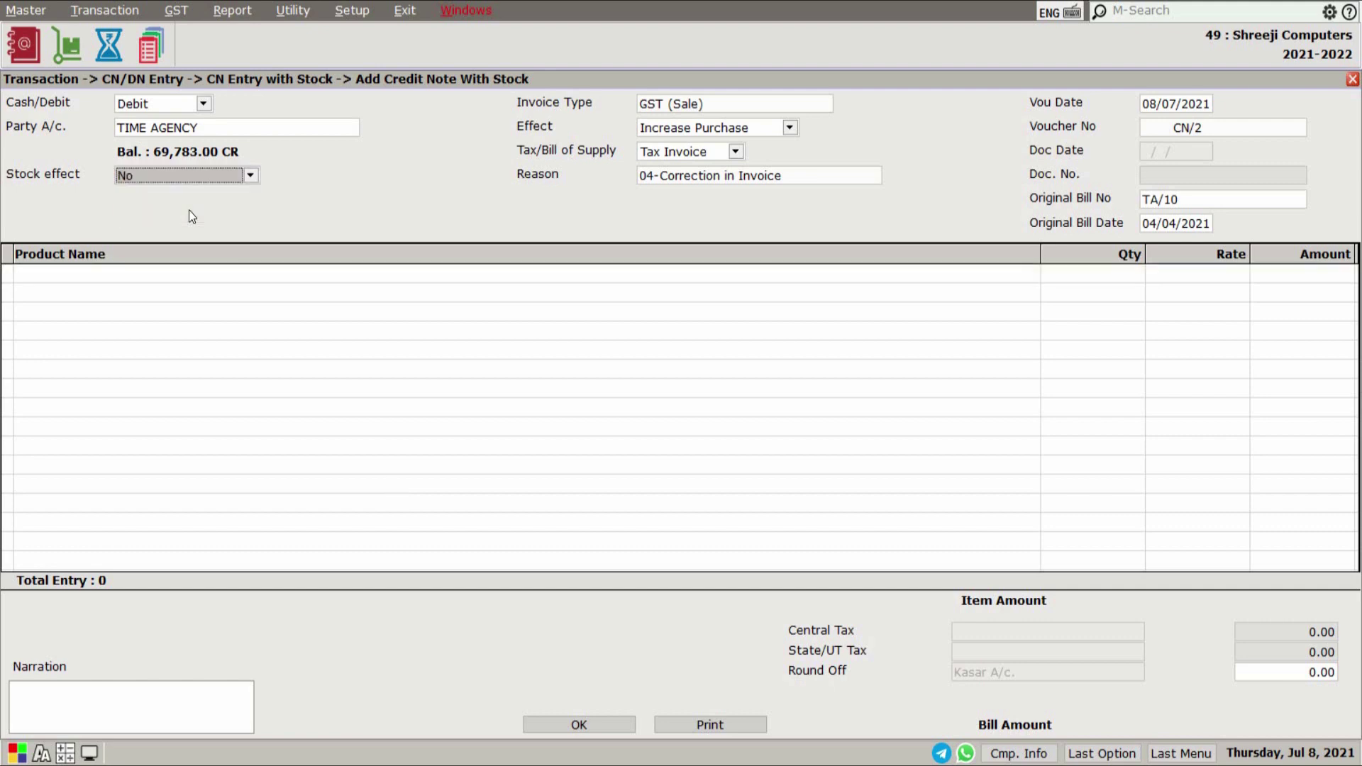
pyautogui.press('Return')
# Add Fingerprint Scanner (MFS100 Biometric) to the credit note with quantity 10 and rate 50.
pyautogui.press('Return')
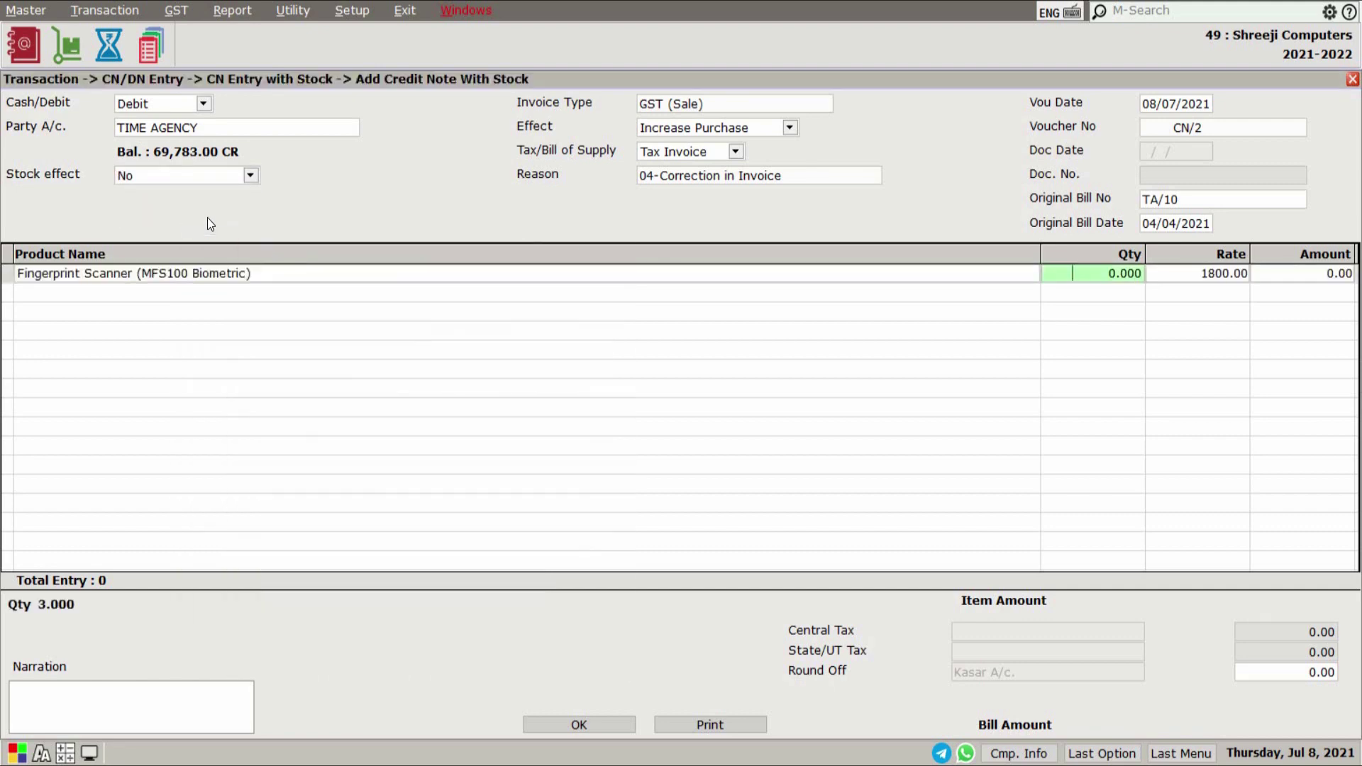
pyautogui.write('10')
pyautogui.press('Return')
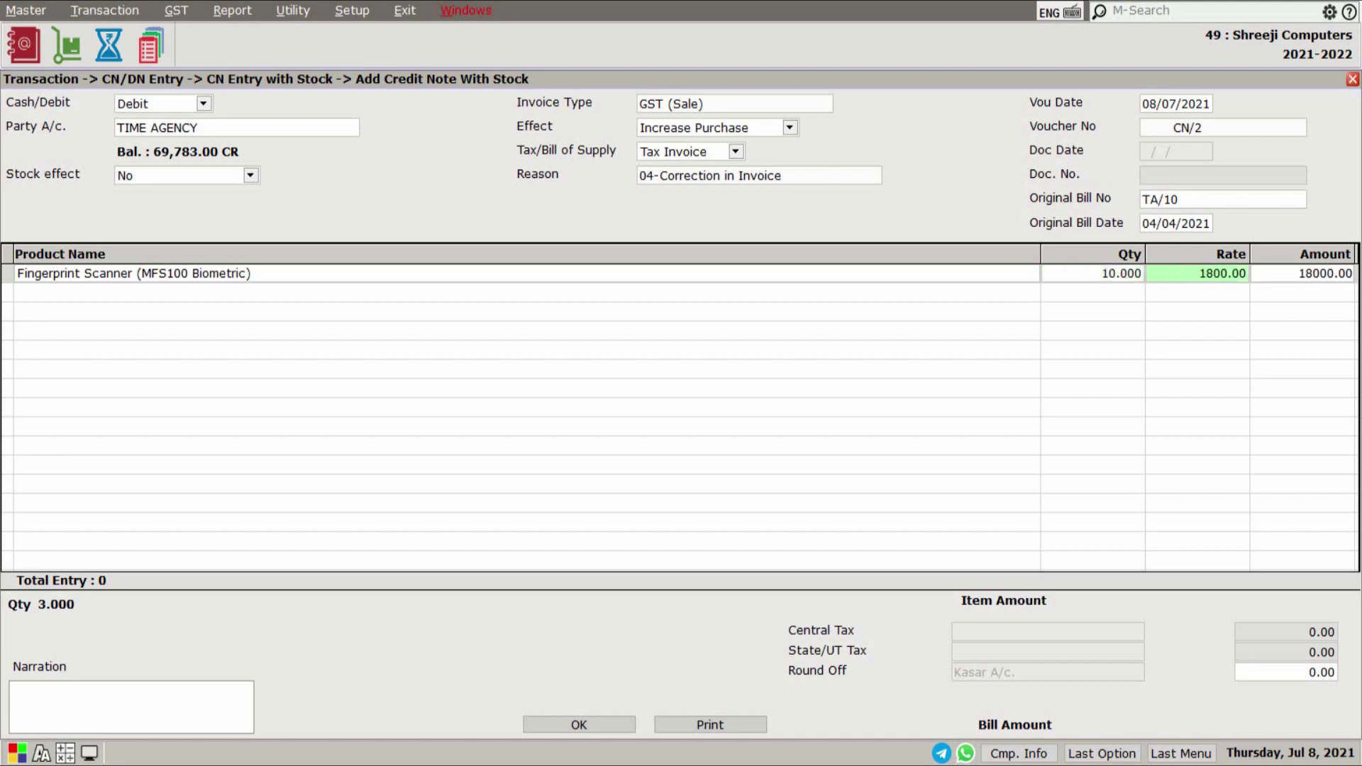
pyautogui.write('50')
pyautogui.press('Return')
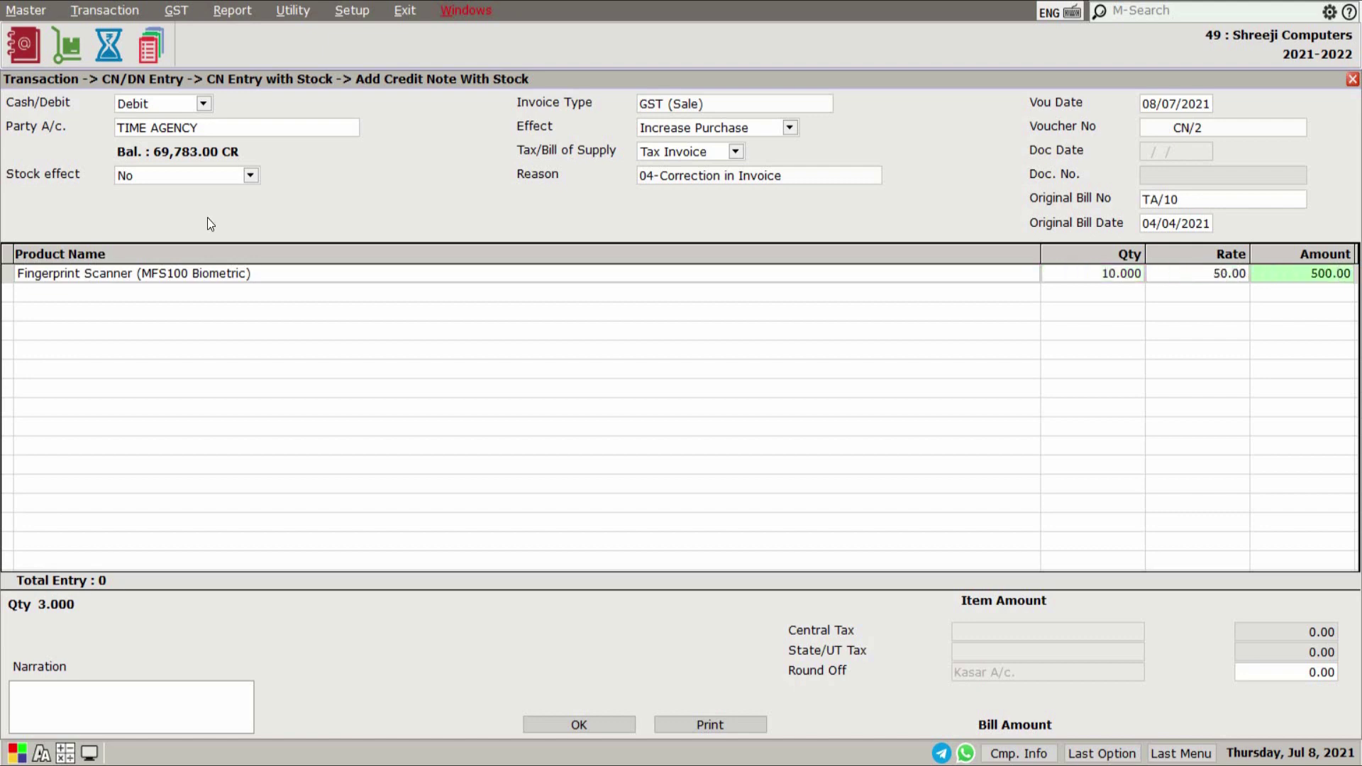
pyautogui.press('Return')
pyautogui.press('Return')
pyautogui.press('Return')
pyautogui.press('Return')
pyautogui.press('Return')
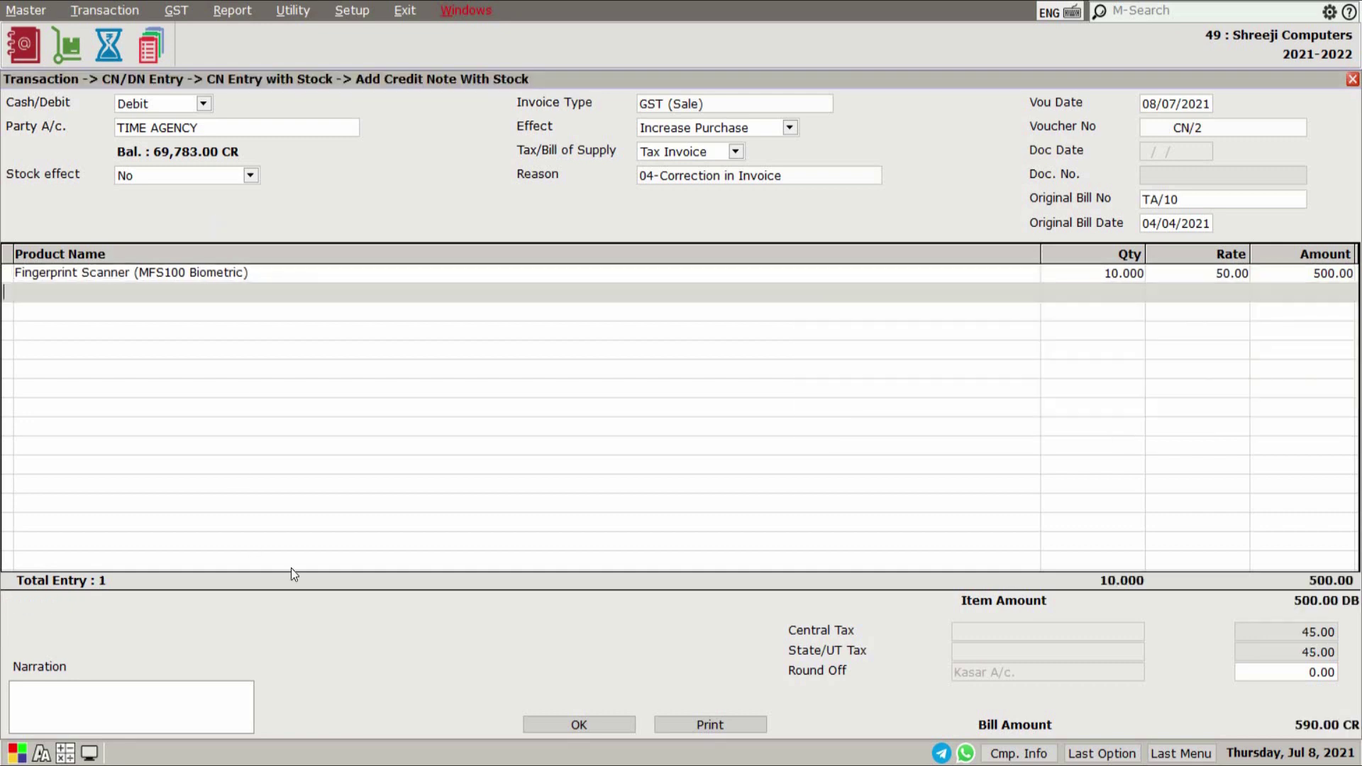
# Save the credit note, exit the new blank entry without saving, and close the voucher list.
pyautogui.click(617, 724)
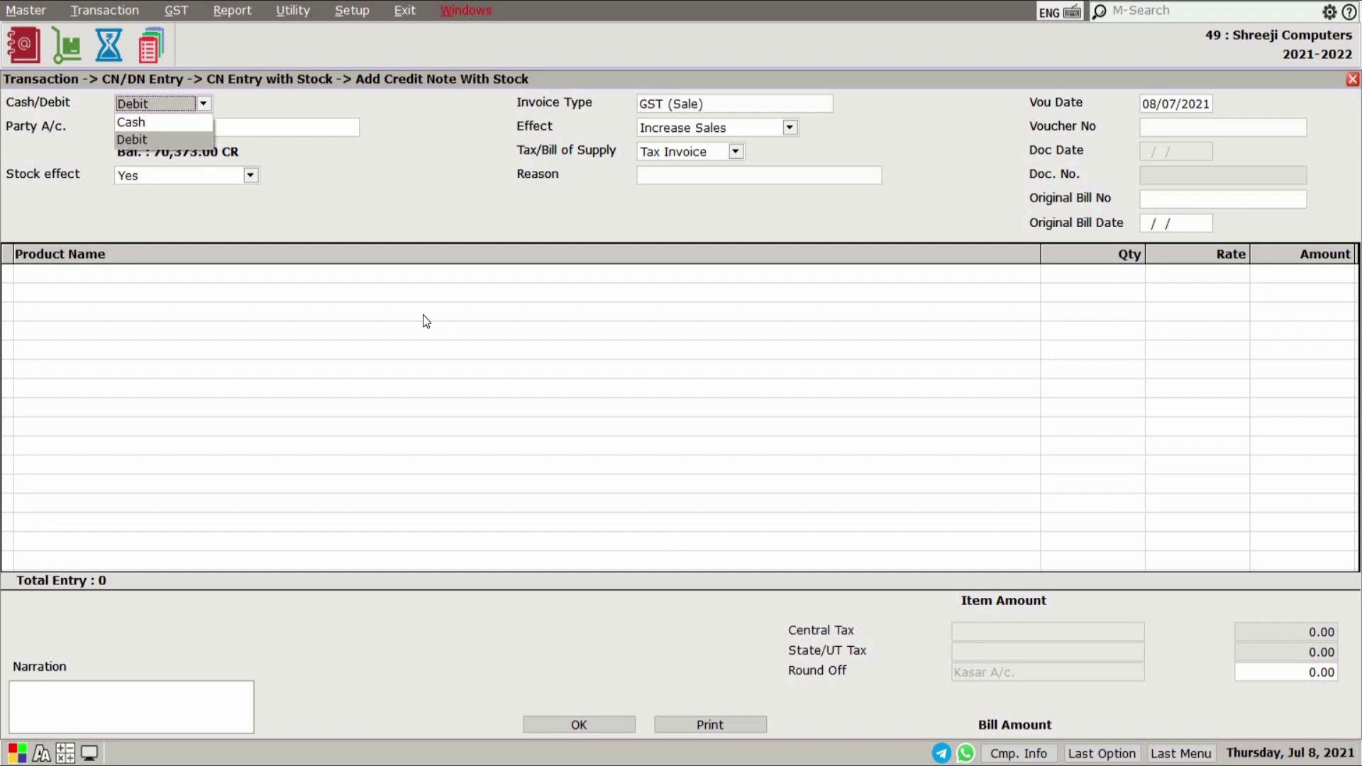
pyautogui.press('Escape')
pyautogui.press('Escape')
pyautogui.press('Return')
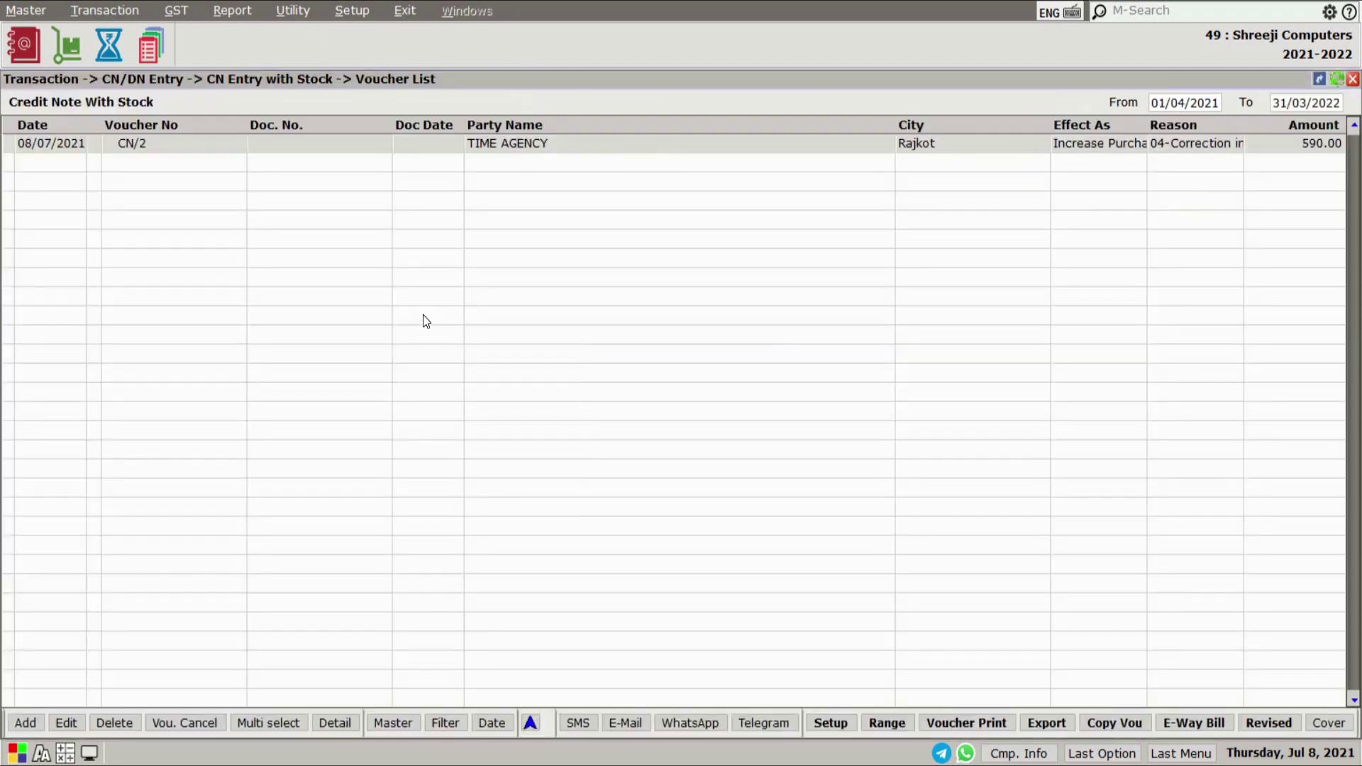
pyautogui.press('Escape')
# Examine the account ledger of CHAMPION EGG. WORKS for its credit note entry.
pyautogui.click(232, 10)
pyautogui.moveTo(284, 35)
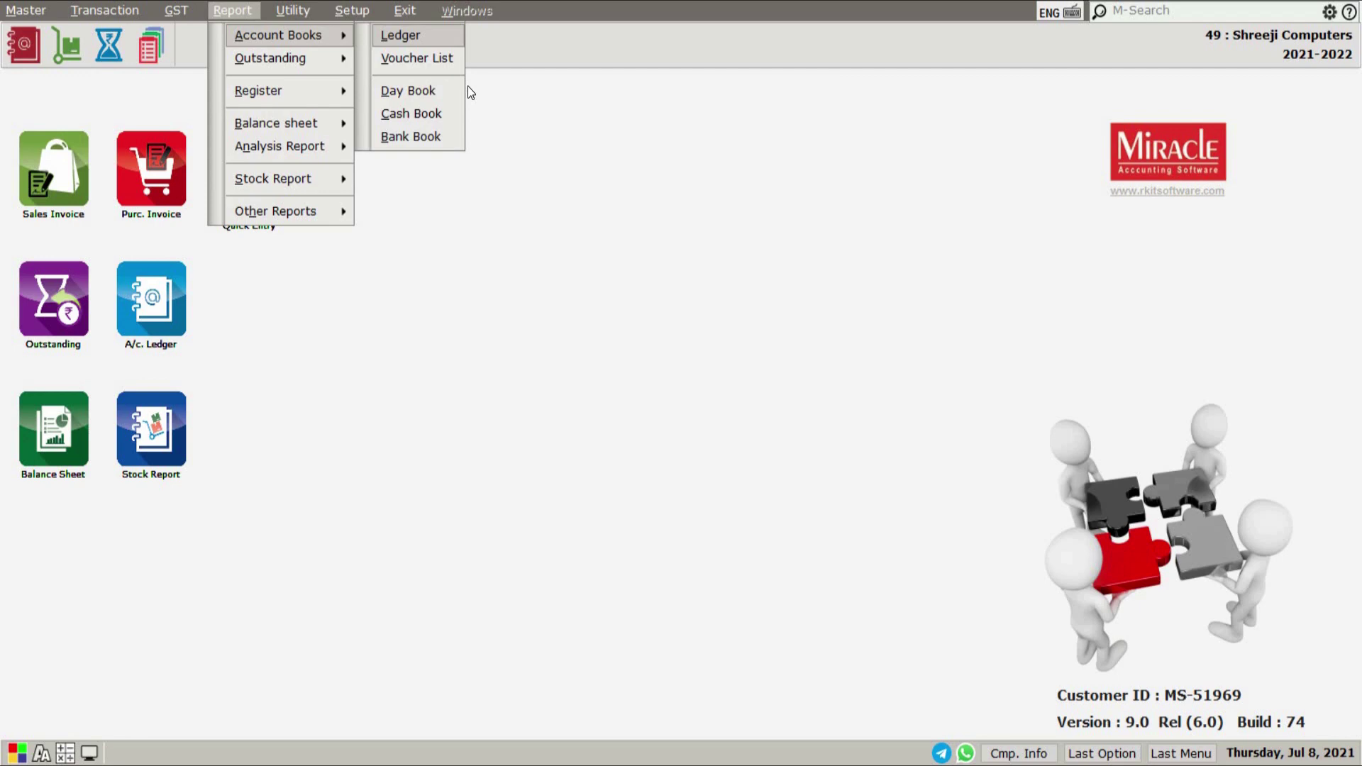
pyautogui.press('Return')
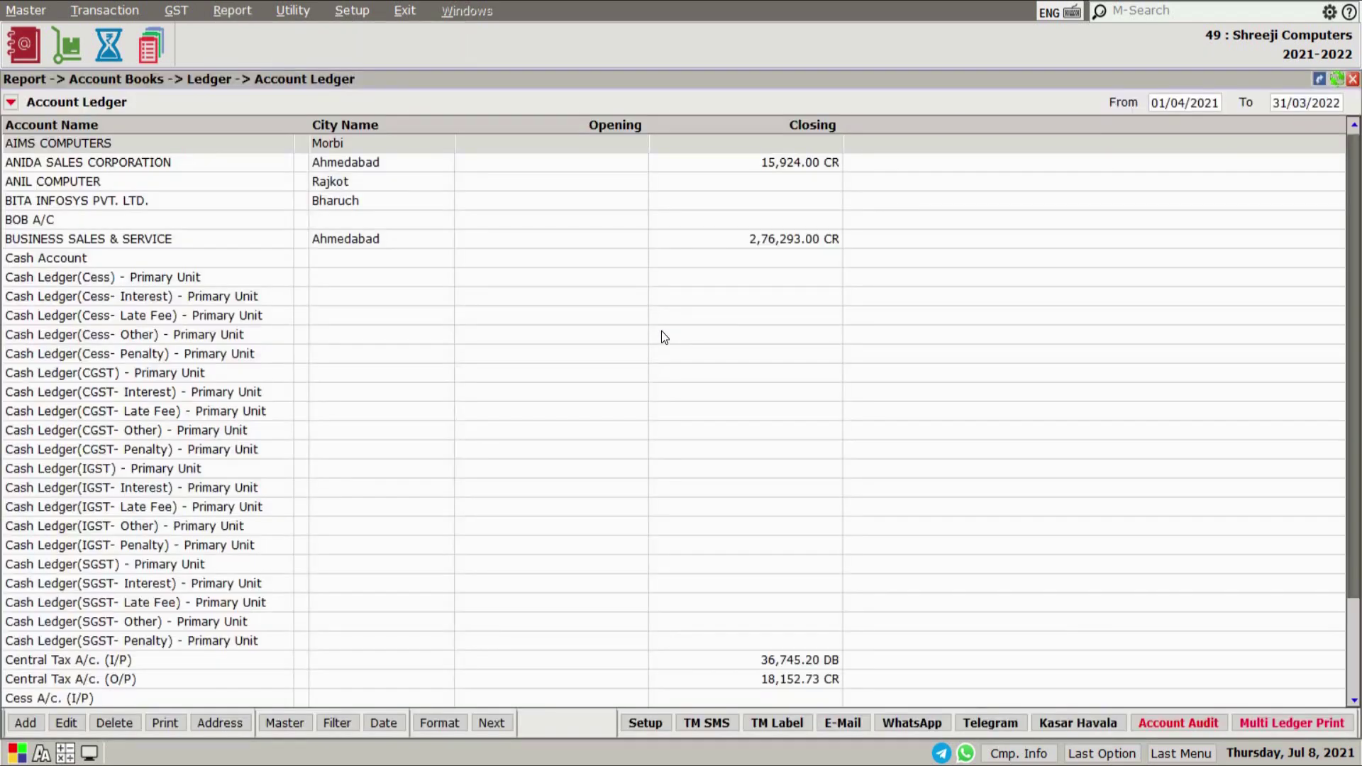
pyautogui.write('ch')
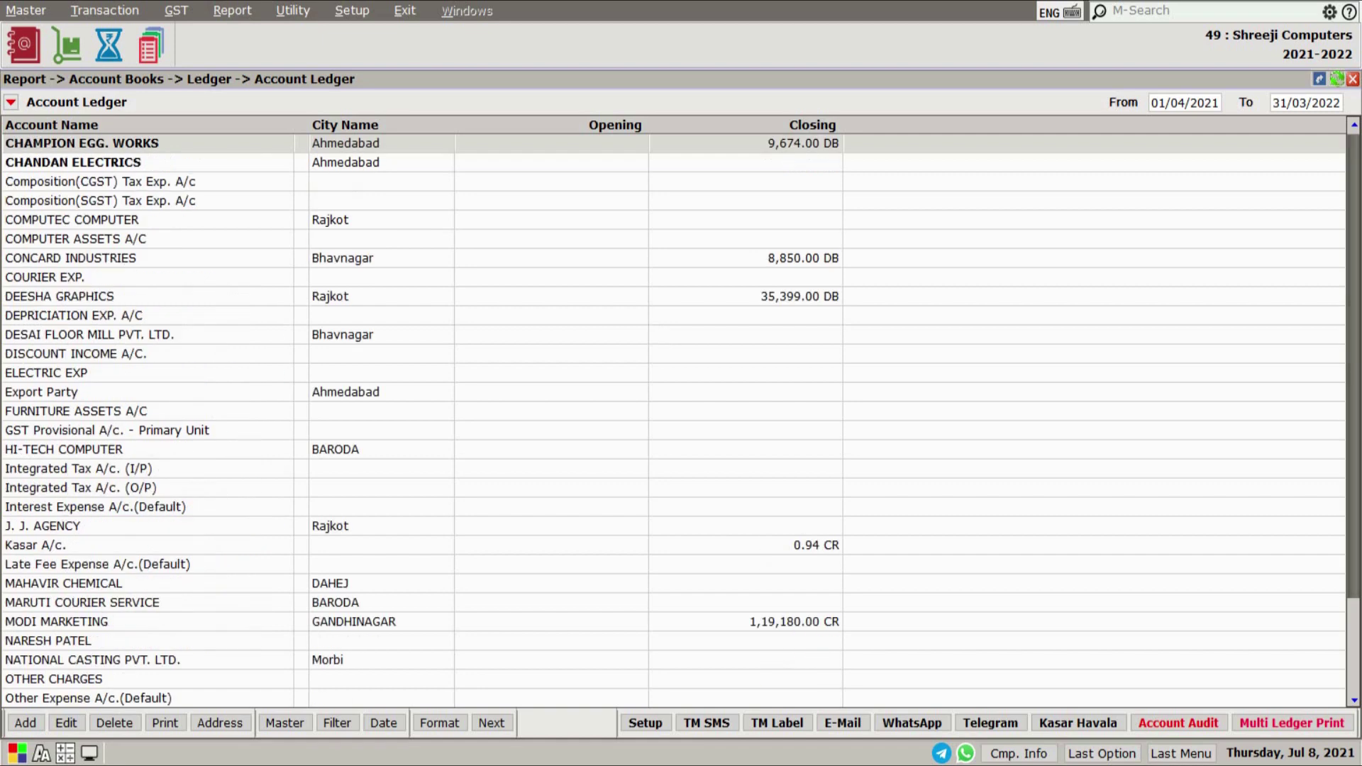
pyautogui.press('Return')
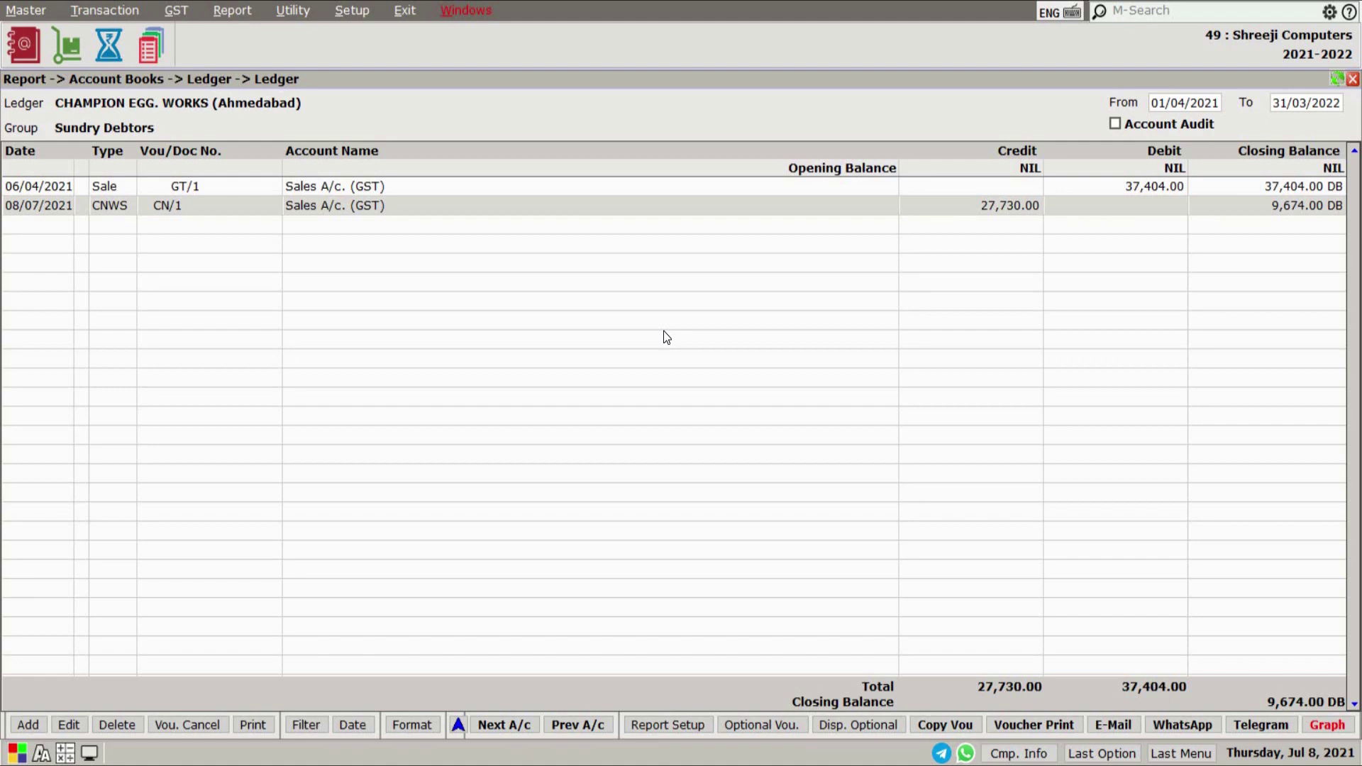
pyautogui.press('Escape')
# Review the Credit Note With Stock Register and the Debit Note With Stock Register.
pyautogui.click(435, 152)
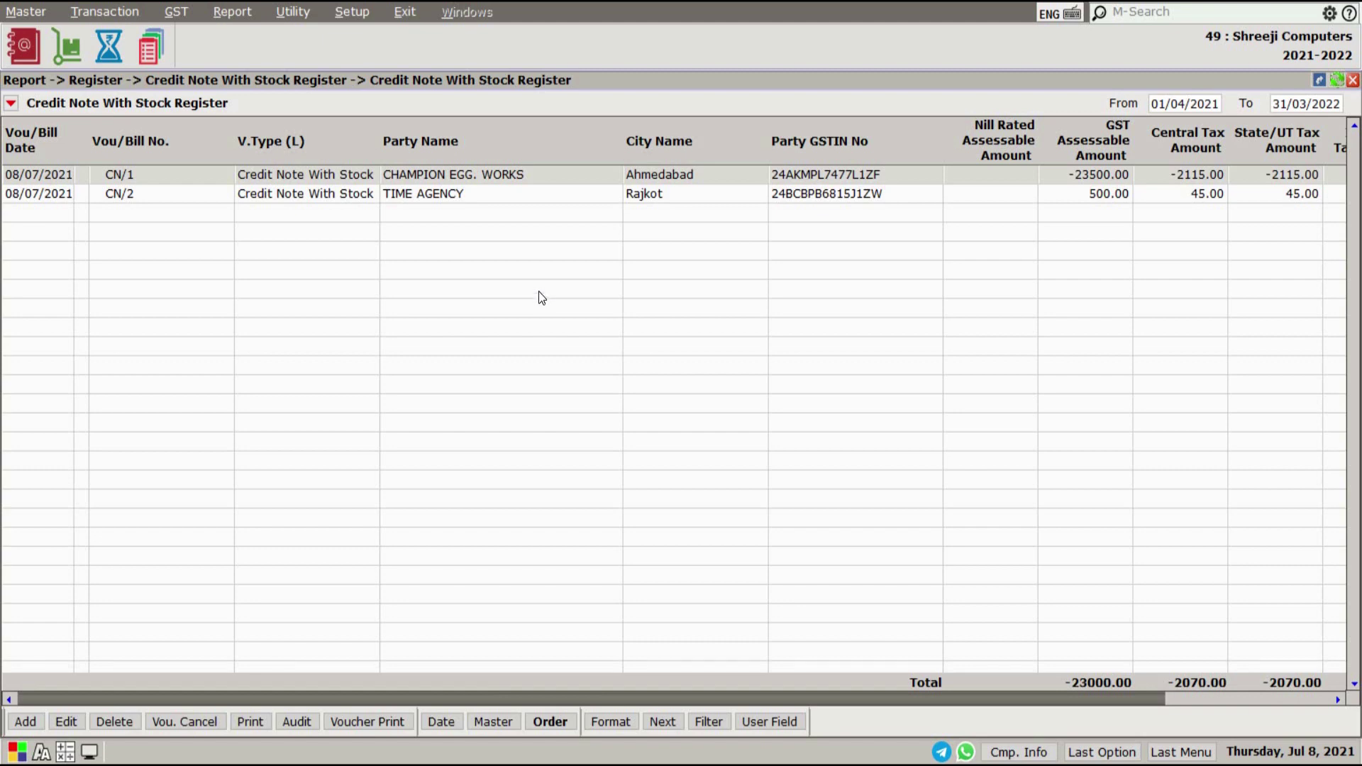
pyautogui.press('Escape')
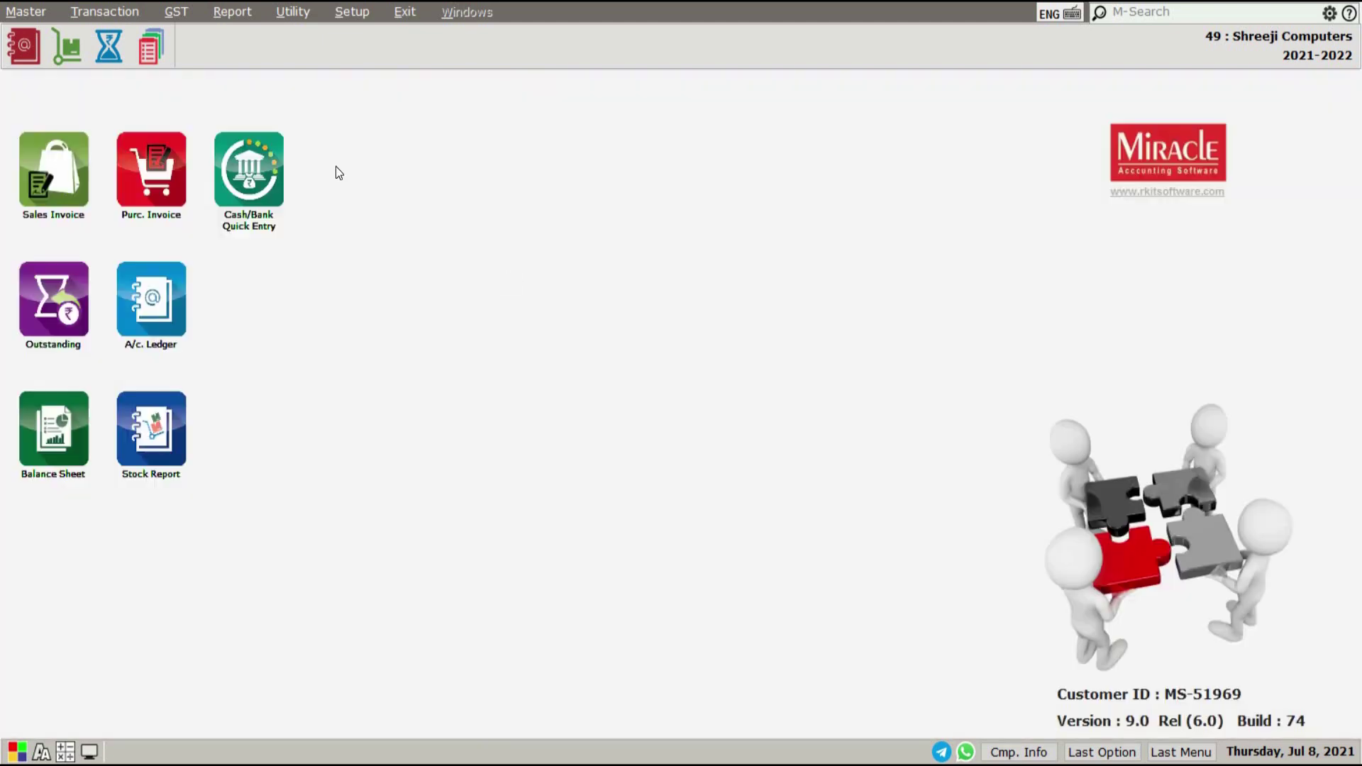
pyautogui.click(240, 13)
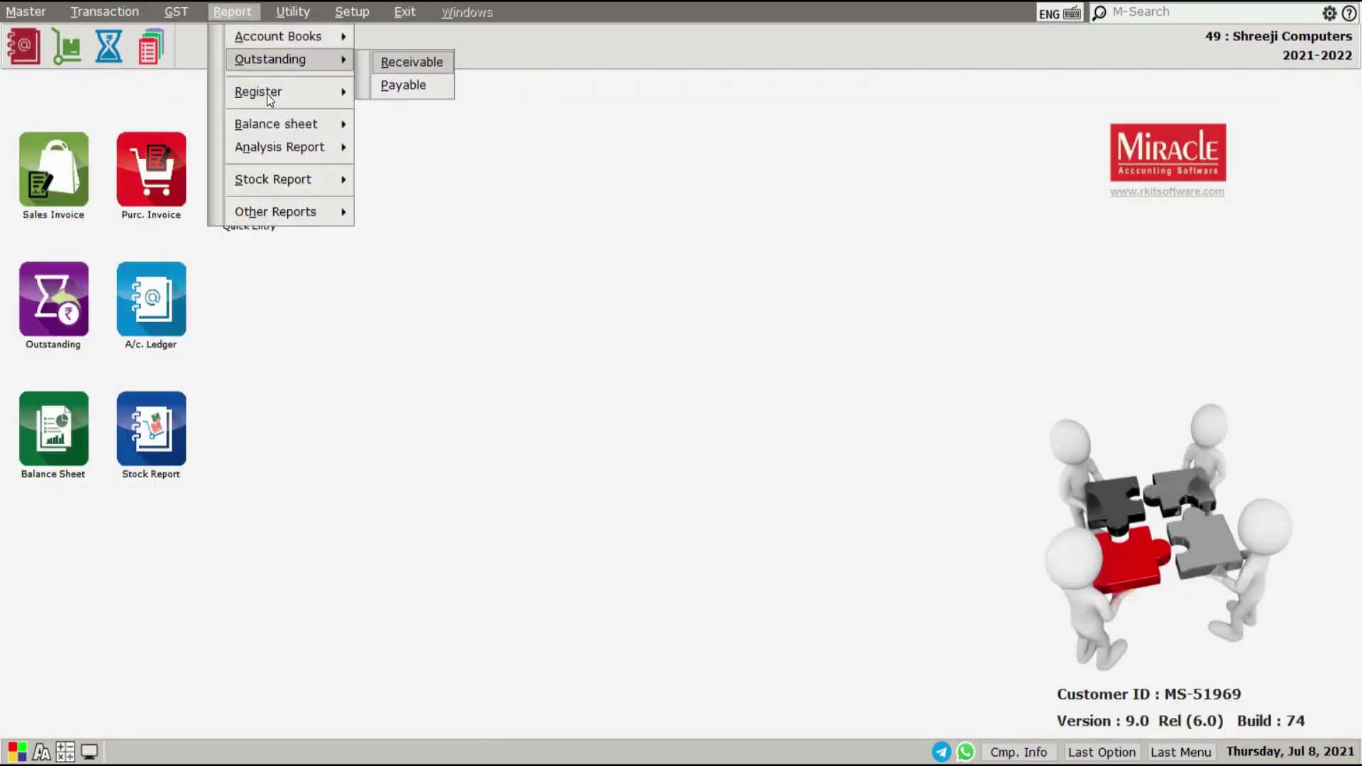
pyautogui.moveTo(266, 93)
pyautogui.click(440, 175)
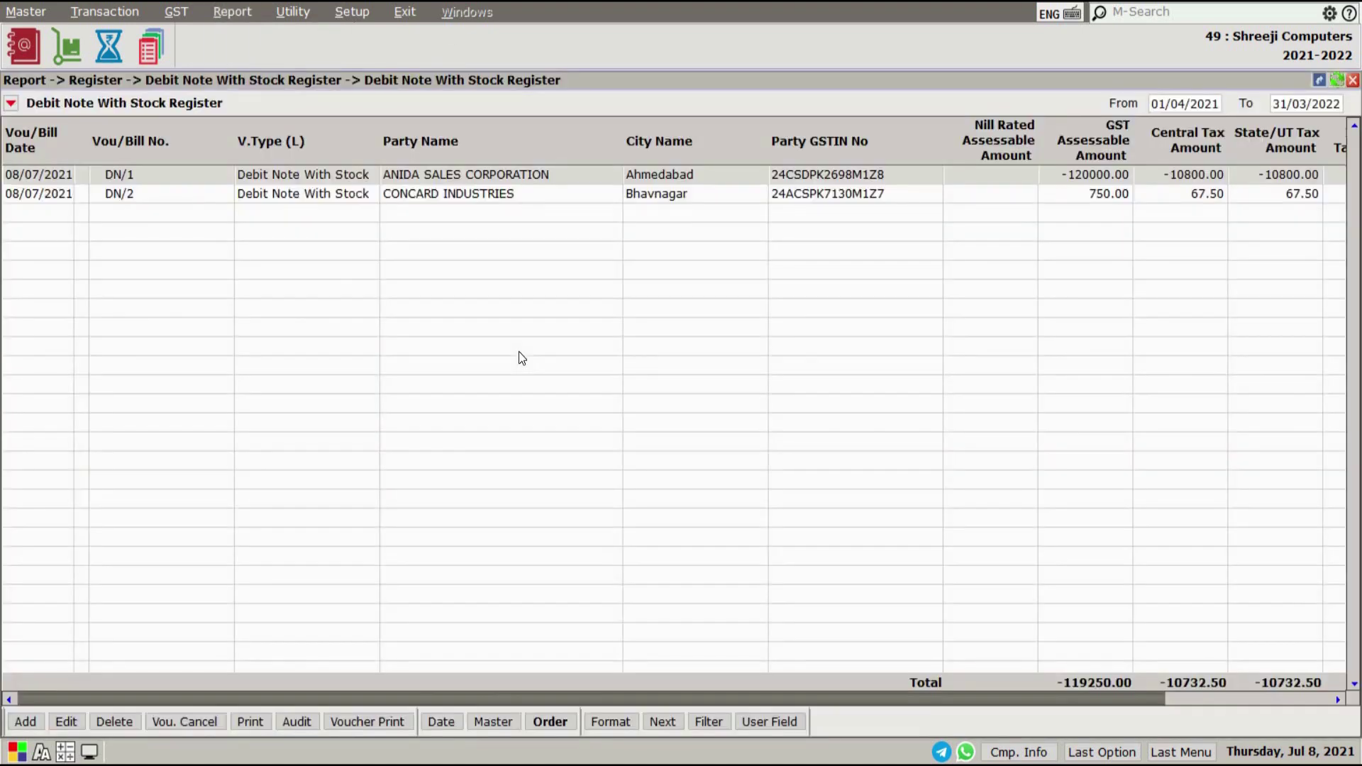
pyautogui.press('Escape')
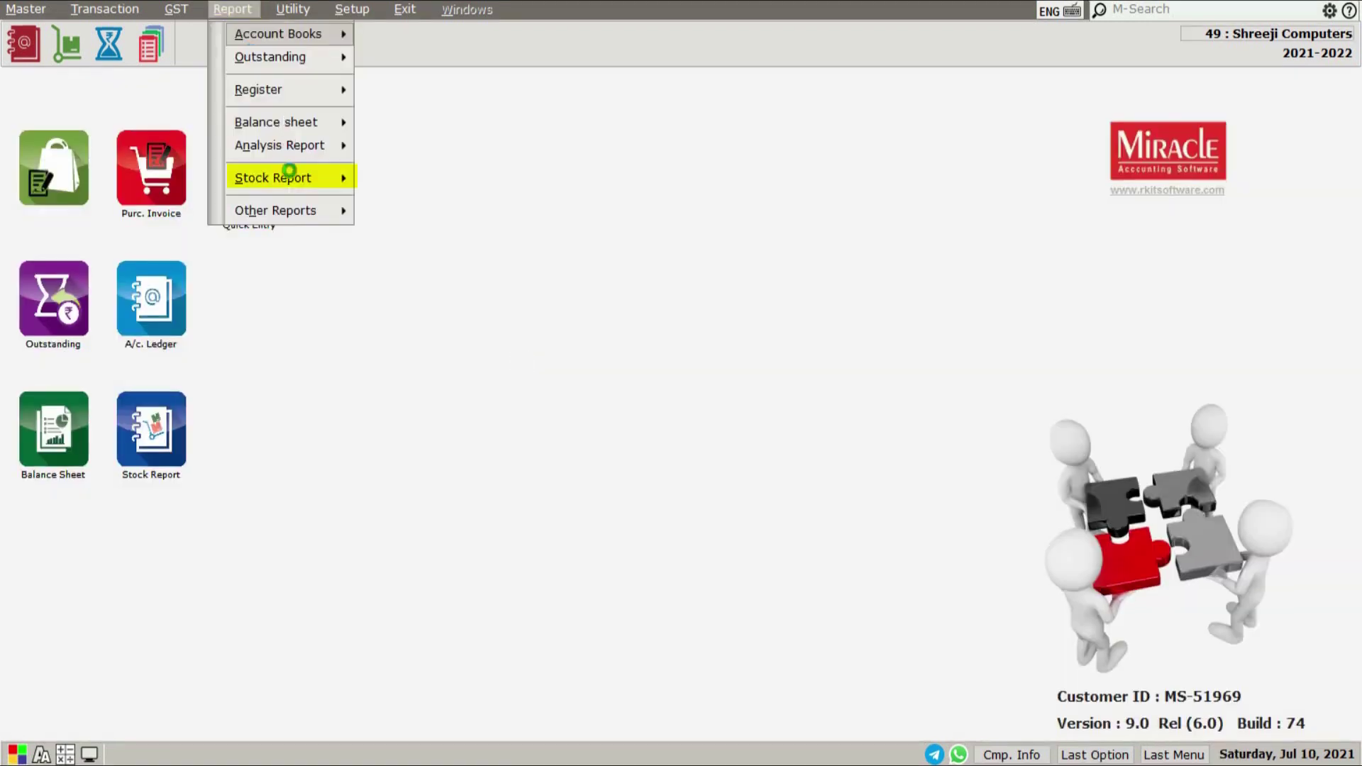
# Examine the stock entries of HyperX Fury 8GB RAM and a second product in the Product Ledger report.
pyautogui.moveTo(282, 177)
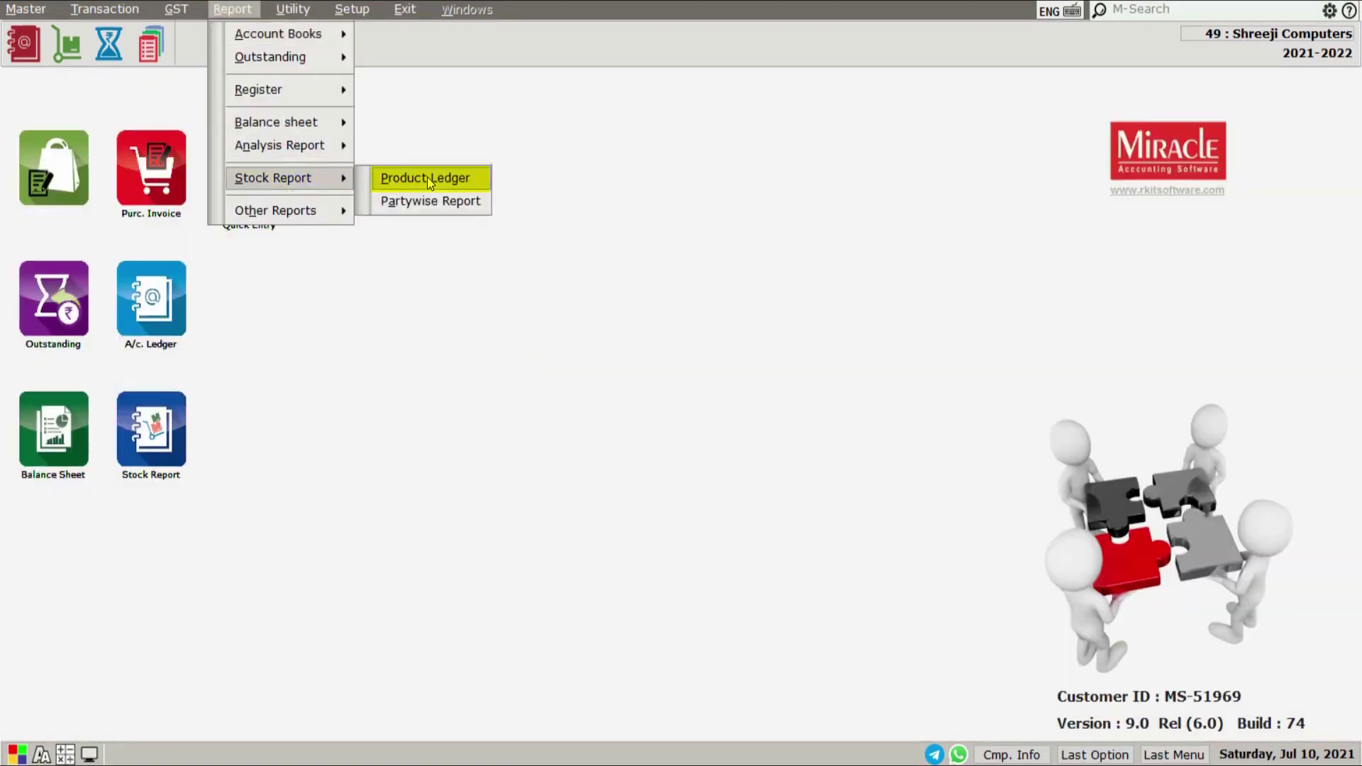
pyautogui.click(427, 179)
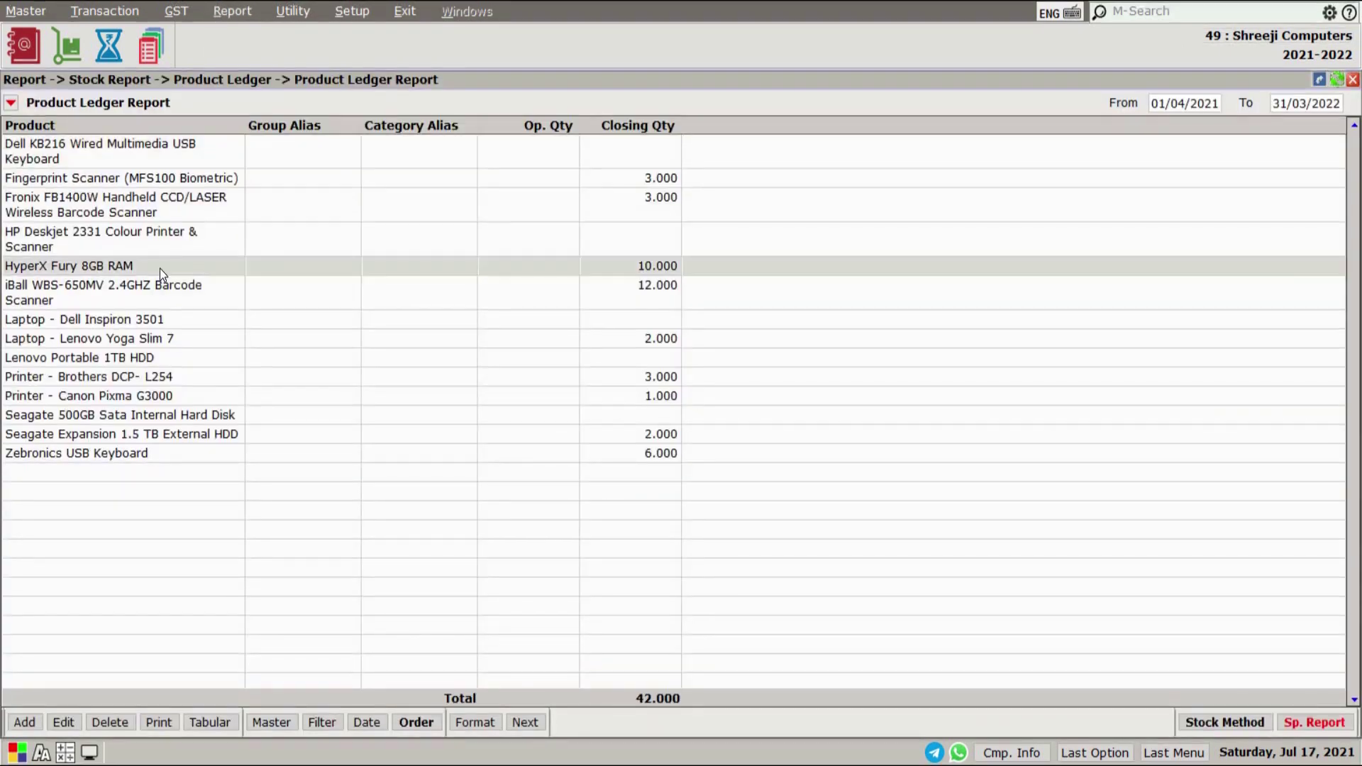
pyautogui.doubleClick(159, 268)
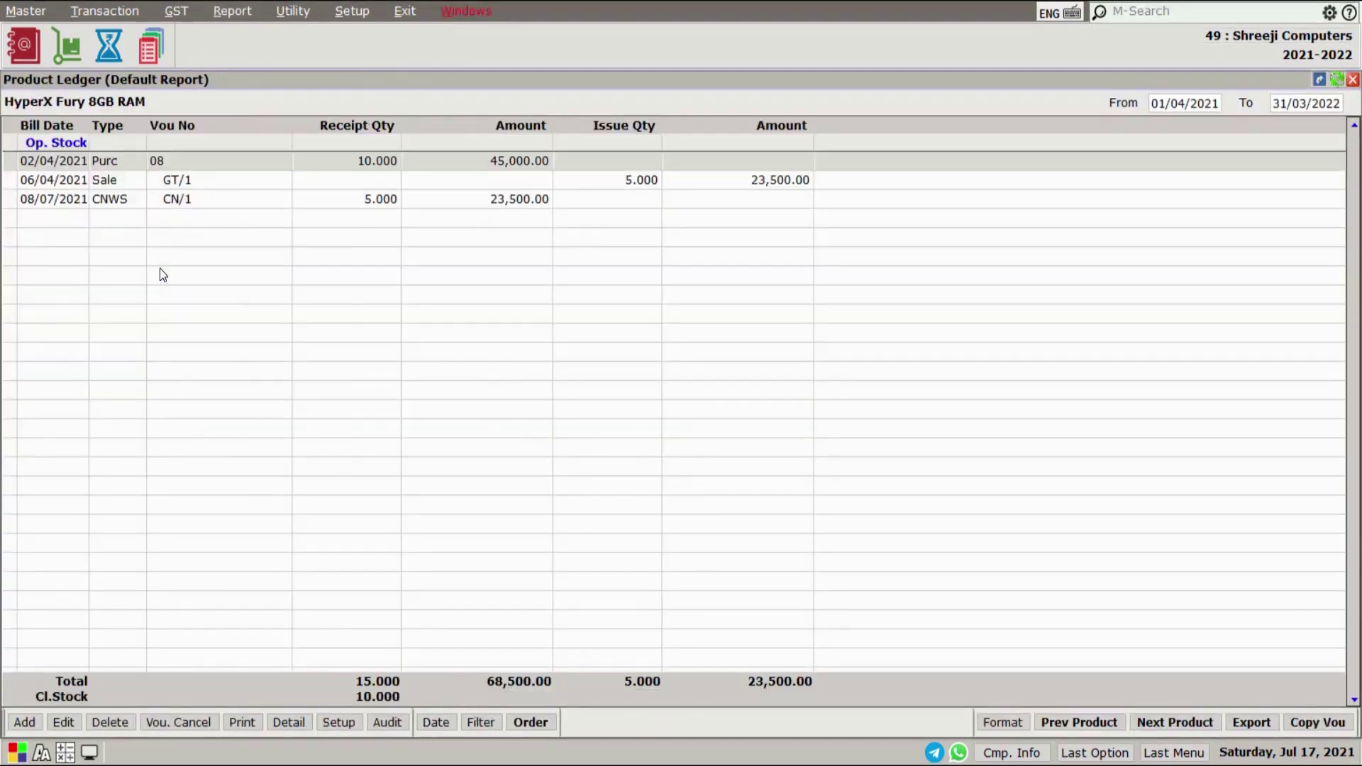
pyautogui.press('Escape')
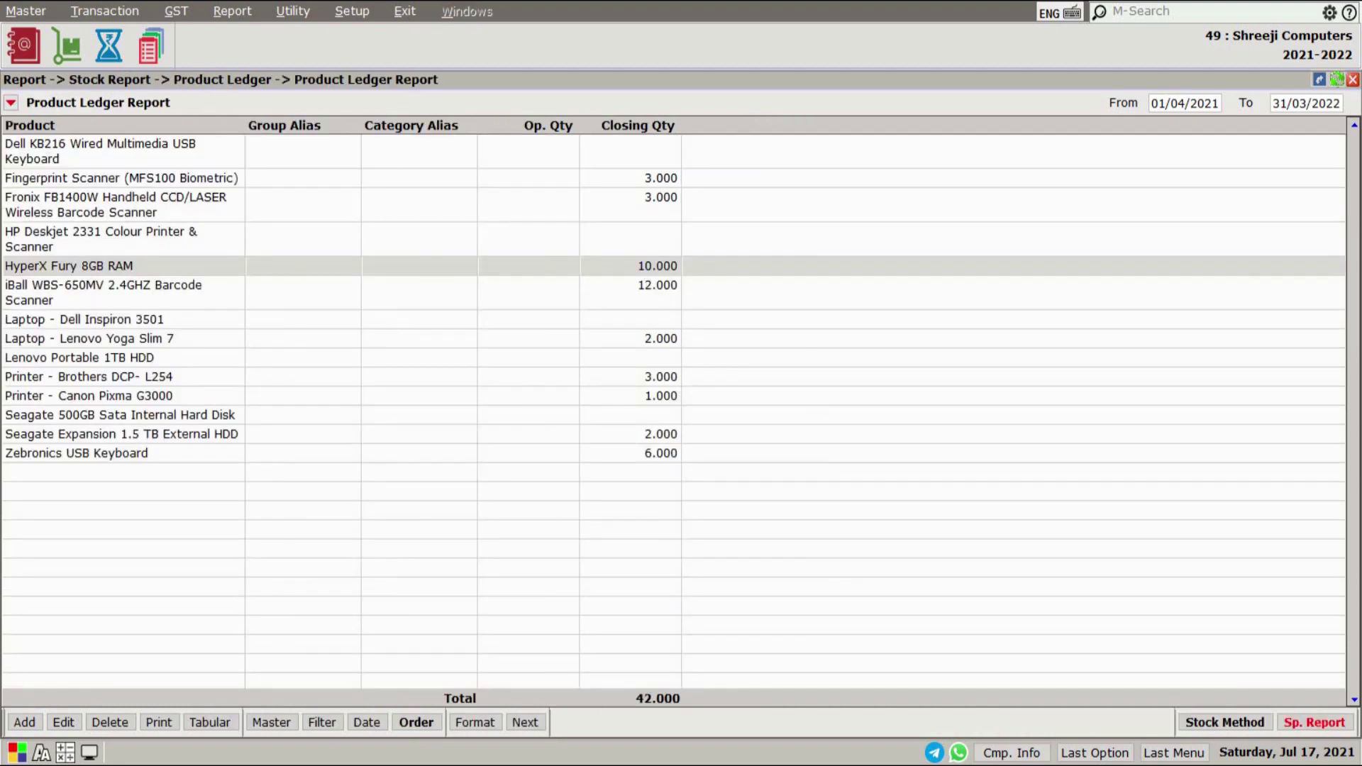
pyautogui.press('Down')
pyautogui.press('Down')
pyautogui.press('Return')
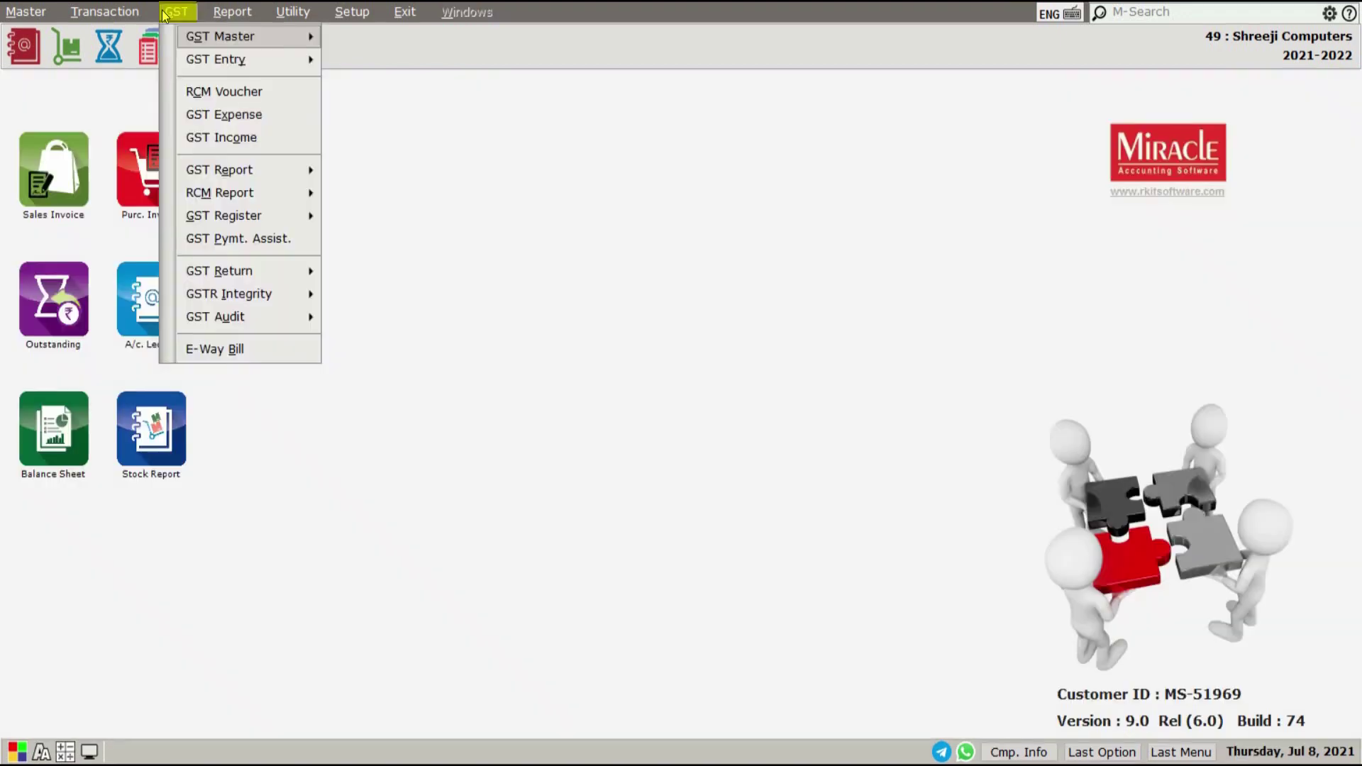
# Generate the sectionwise GST Summary for the monthly period of July and examine its CDNR rows for outward and inward supply.
pyautogui.moveTo(285, 172)
pyautogui.click(382, 172)
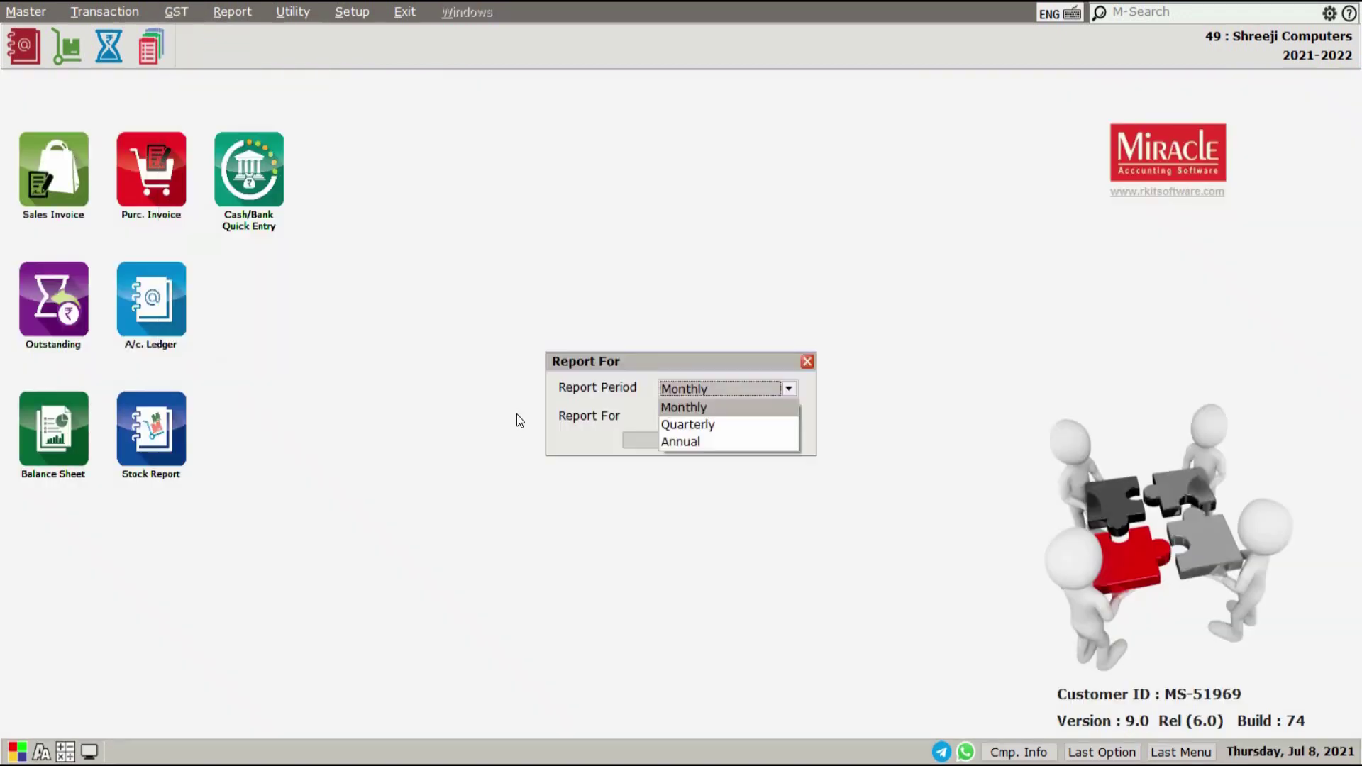
pyautogui.press('Return')
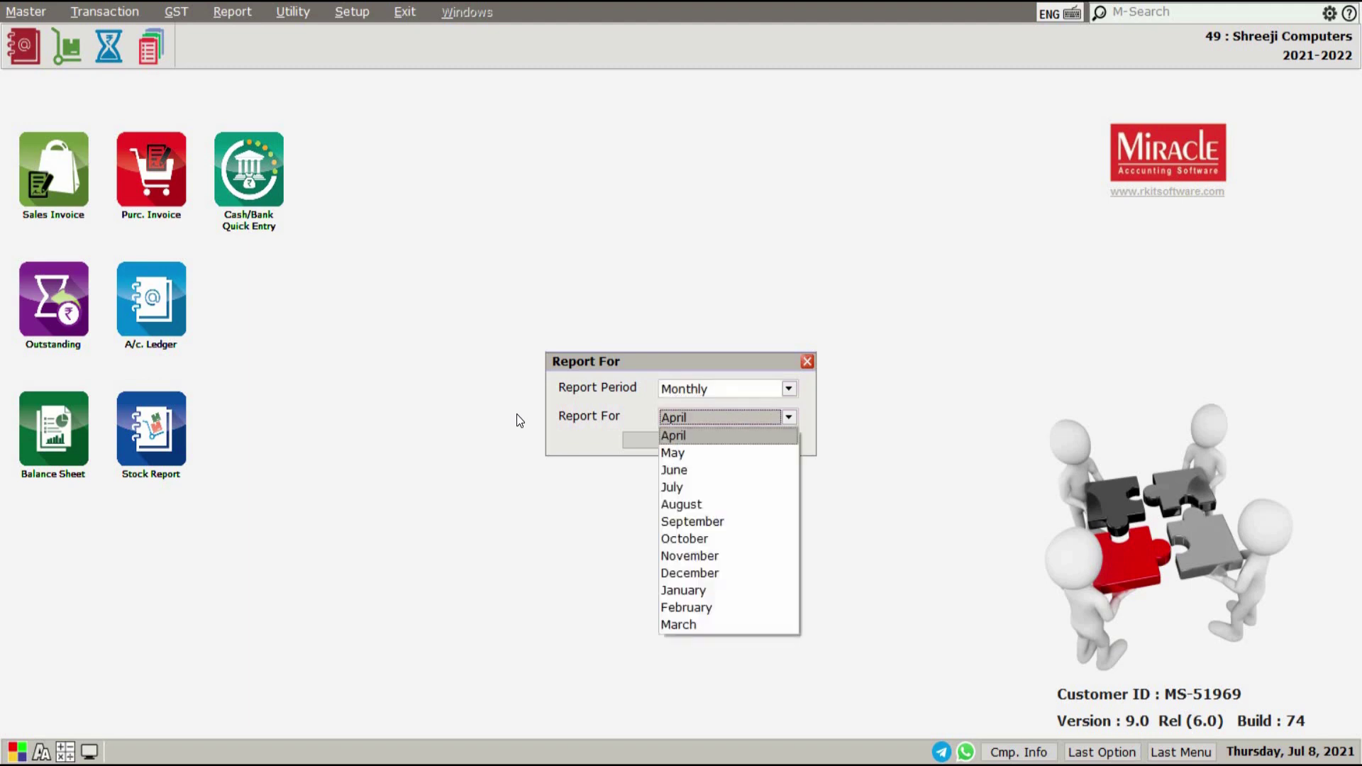
pyautogui.press('Down')
pyautogui.press('Down')
pyautogui.press('Down')
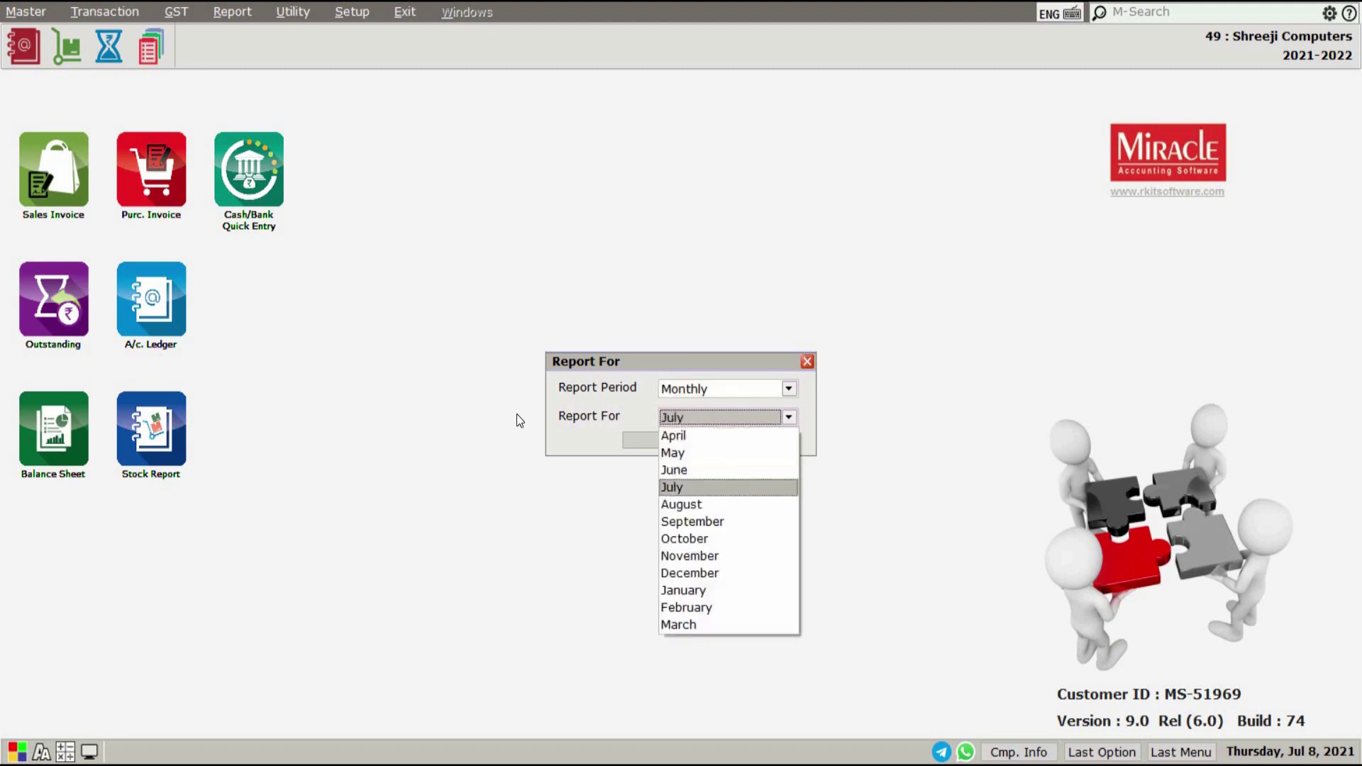
pyautogui.press('Return')
pyautogui.press('Return')
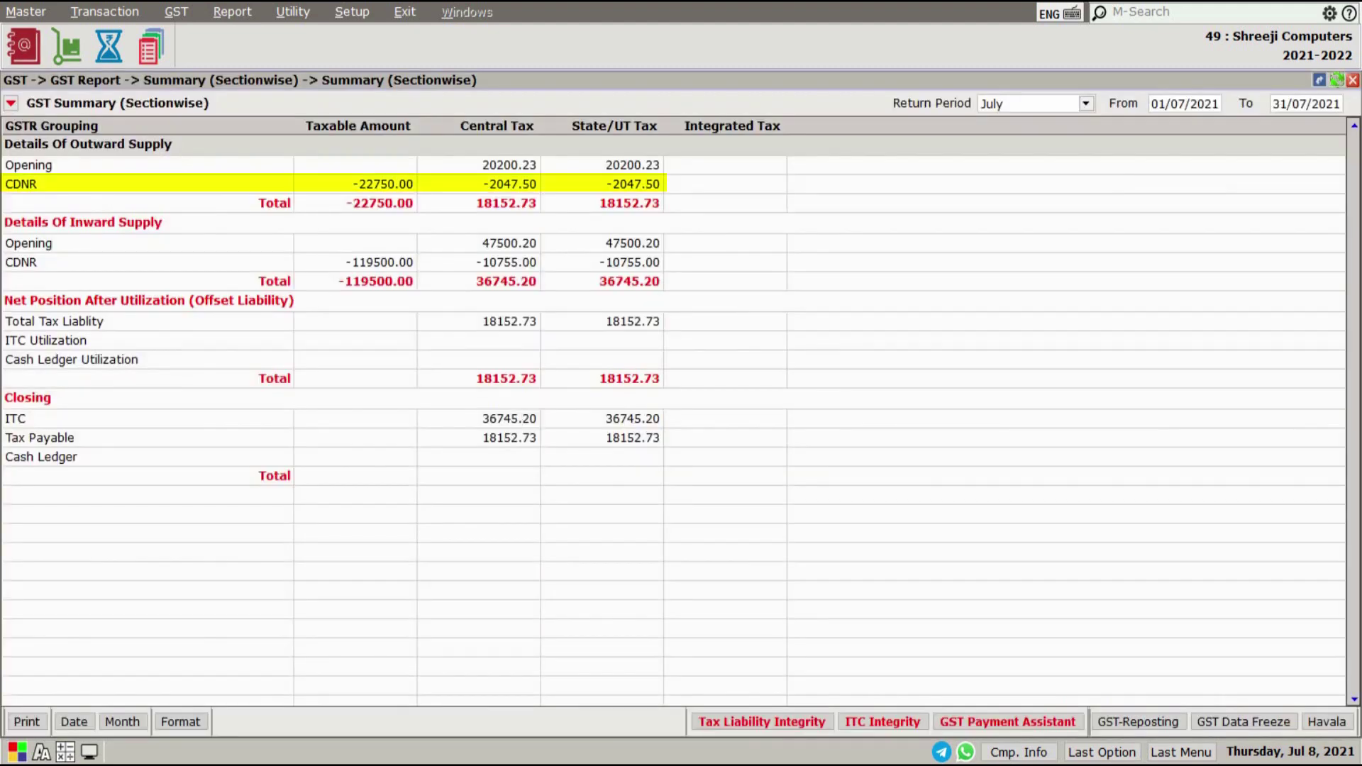
pyautogui.press('Up')
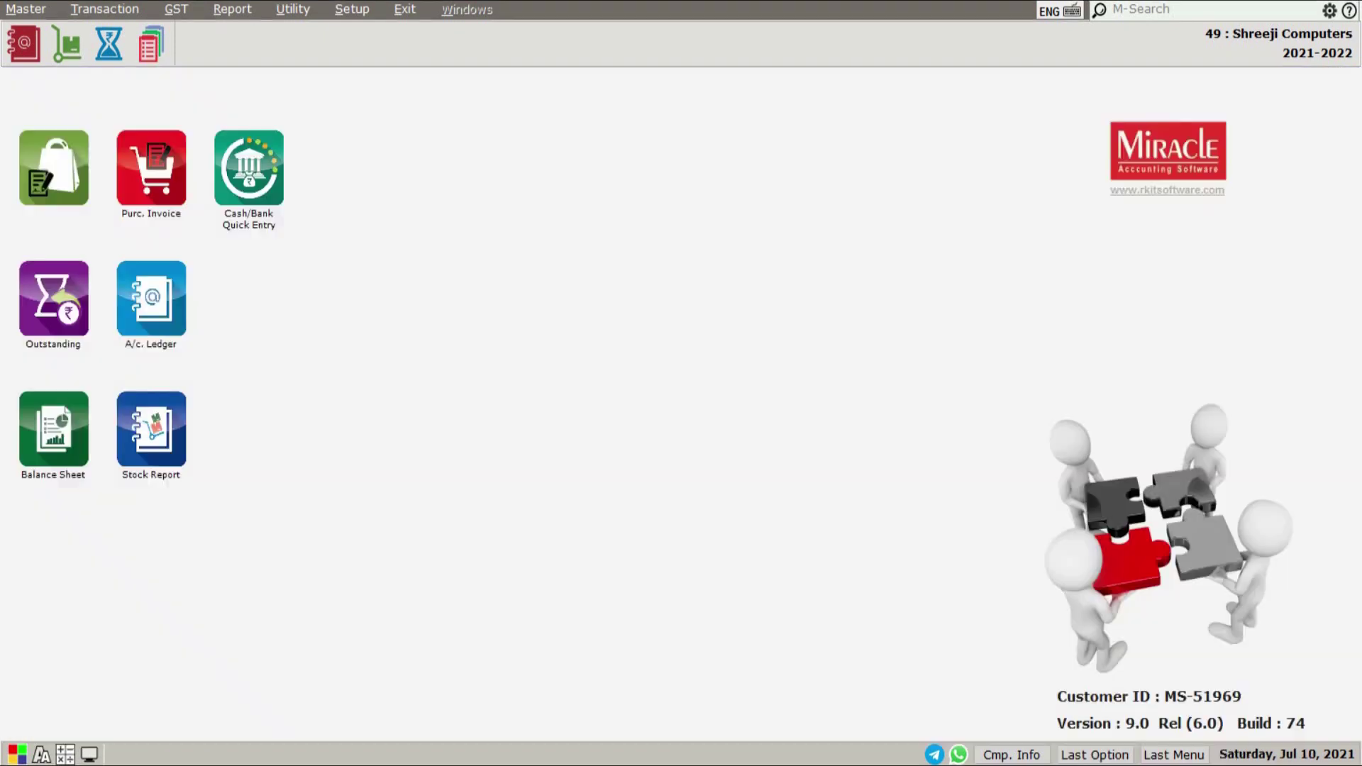
# Bring up the available GST return reports.
pyautogui.click(176, 10)
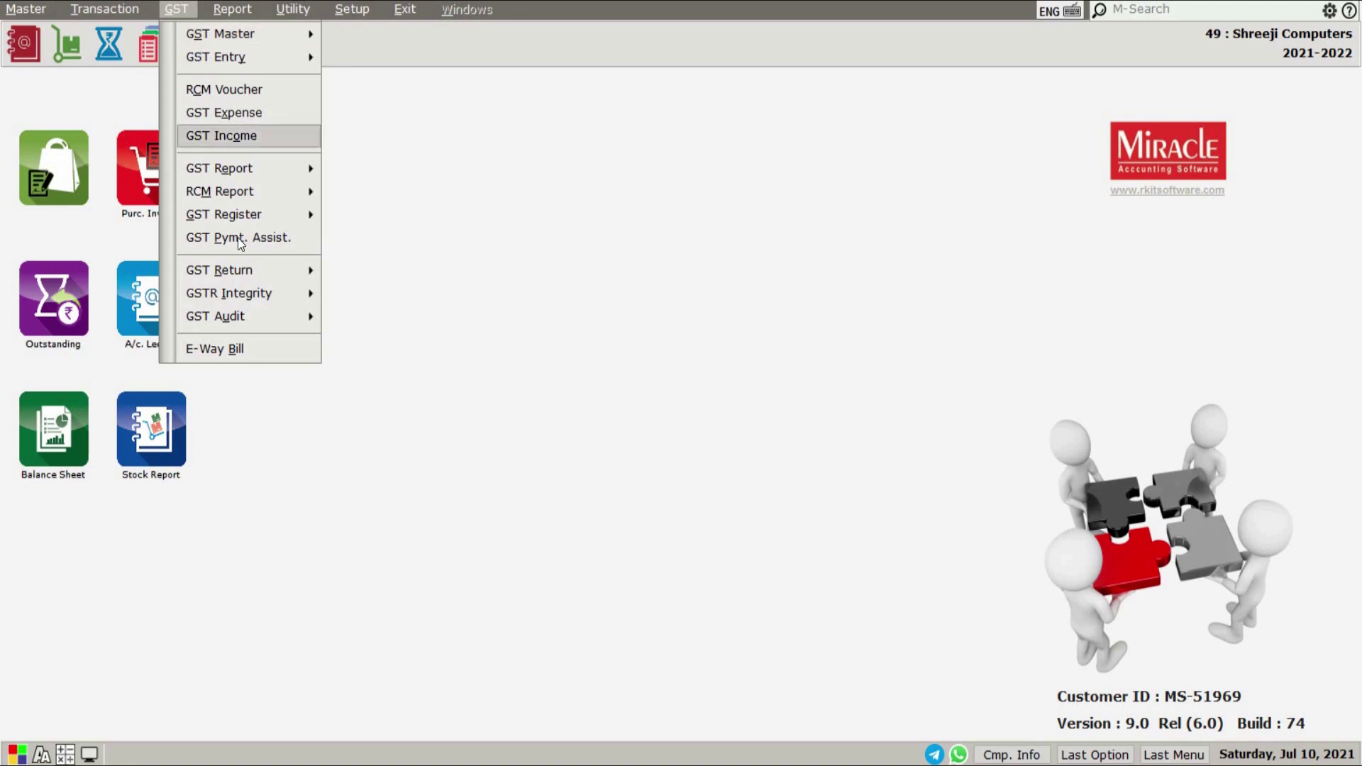
pyautogui.moveTo(241, 270)
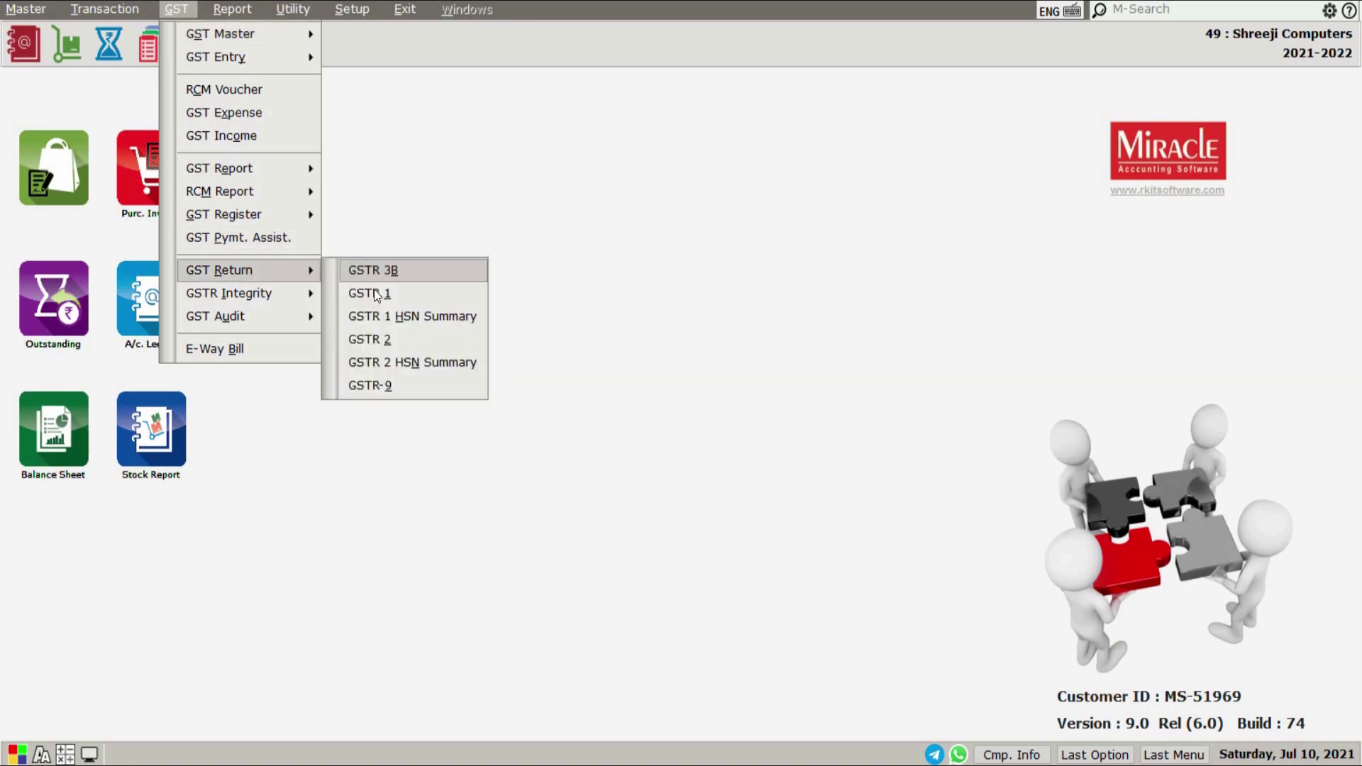